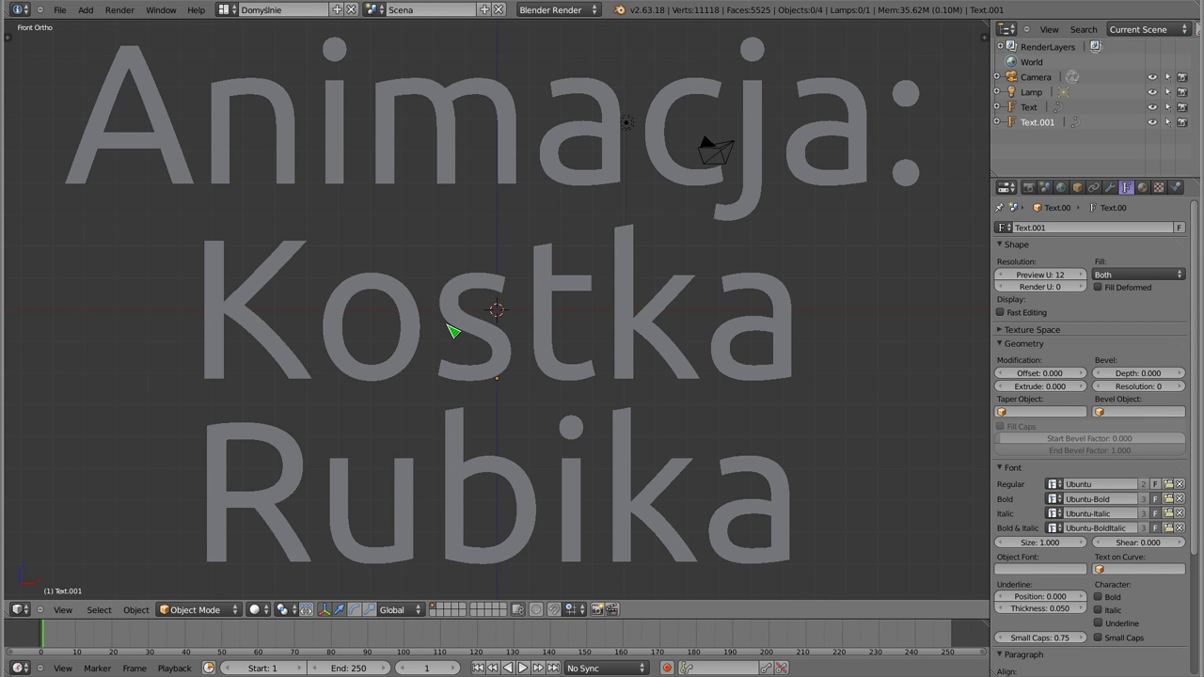
Step: Delete the 'Kostka Rubika' and 'Animacja:' title text objects
{"action": "right_click", "coordinate": [418, 324]}
{"action": "key", "text": "x"}
{"action": "left_click", "coordinate": [404, 317]}
{"action": "right_click", "coordinate": [389, 186]}
{"action": "key", "text": "x"}
{"action": "left_click", "coordinate": [377, 179]}
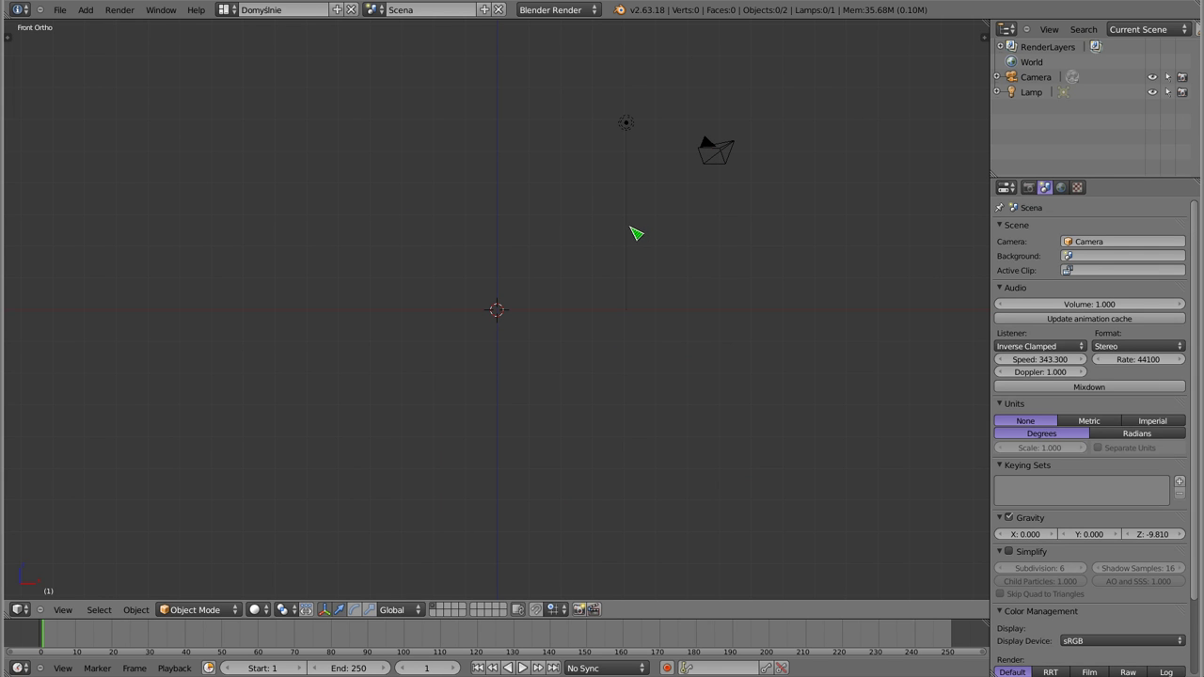
Step: Append the Kostka group from the Group category of rubik4.blend
{"action": "key", "text": "shift+F1"}
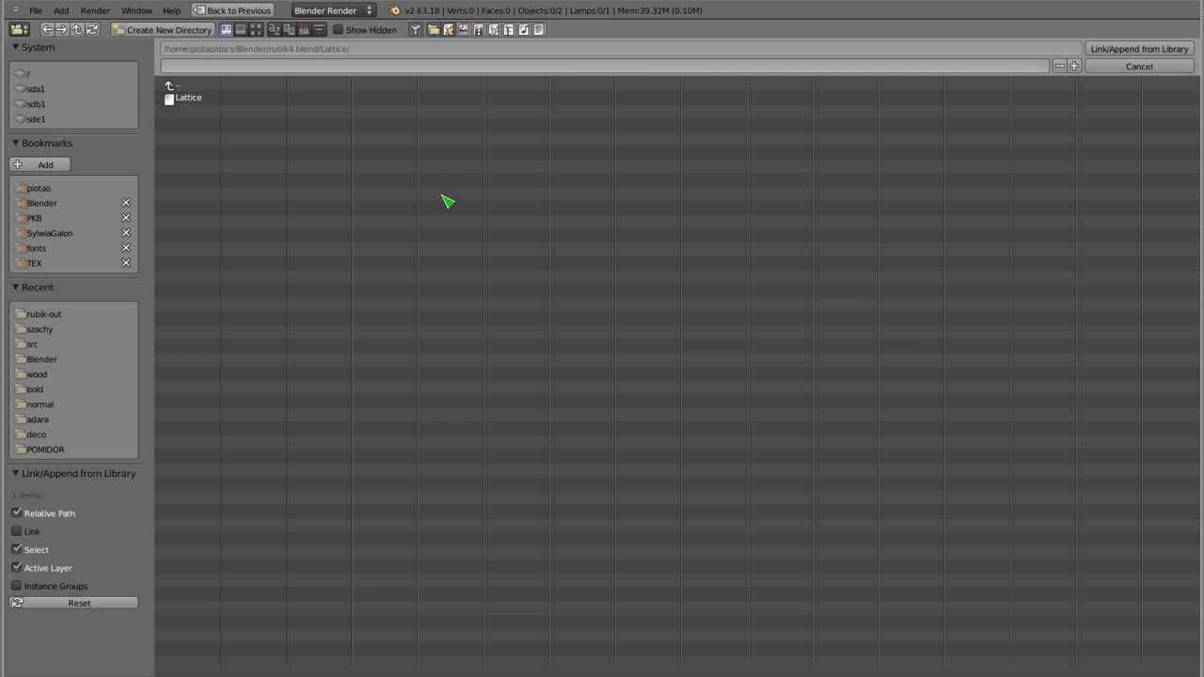
{"action": "left_click", "coordinate": [179, 85]}
{"action": "left_click", "coordinate": [180, 87]}
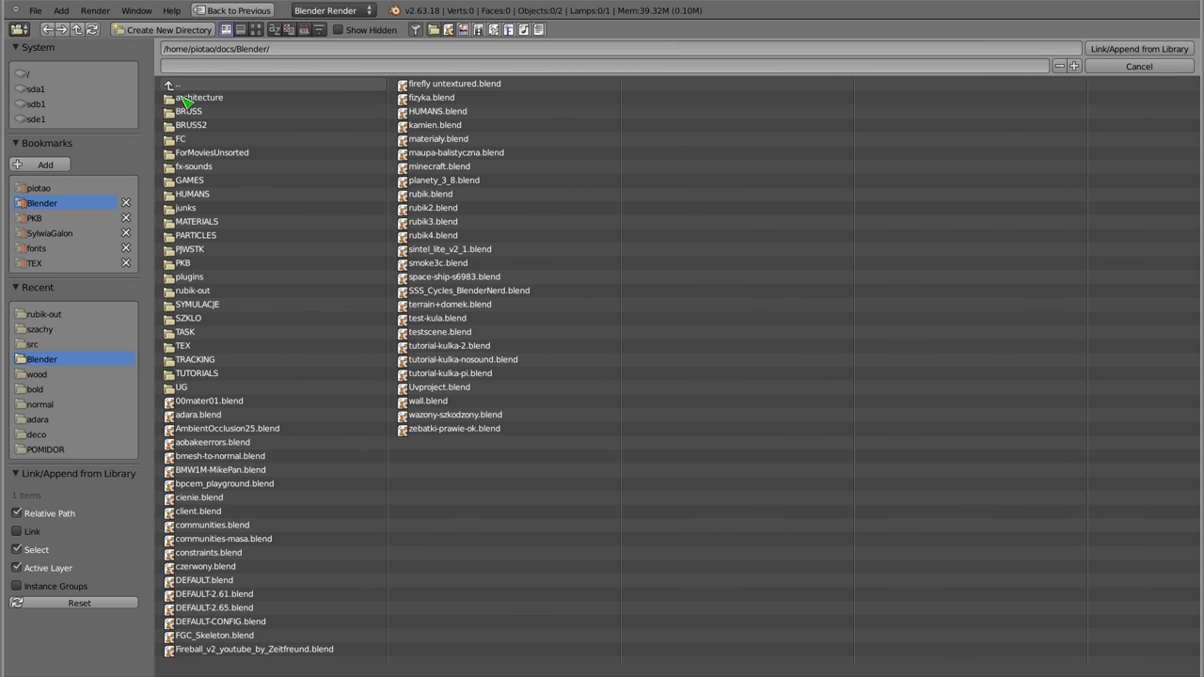
{"action": "double_click", "coordinate": [428, 236]}
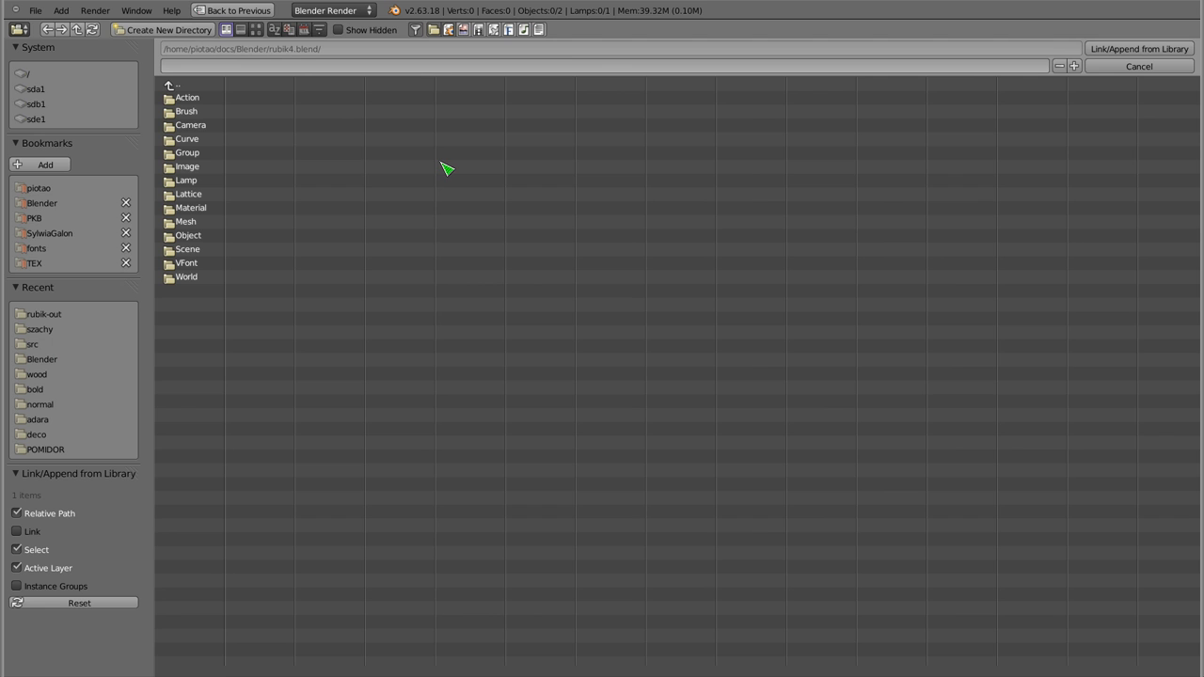
{"action": "left_click", "coordinate": [35, 10]}
{"action": "left_click", "coordinate": [192, 237]}
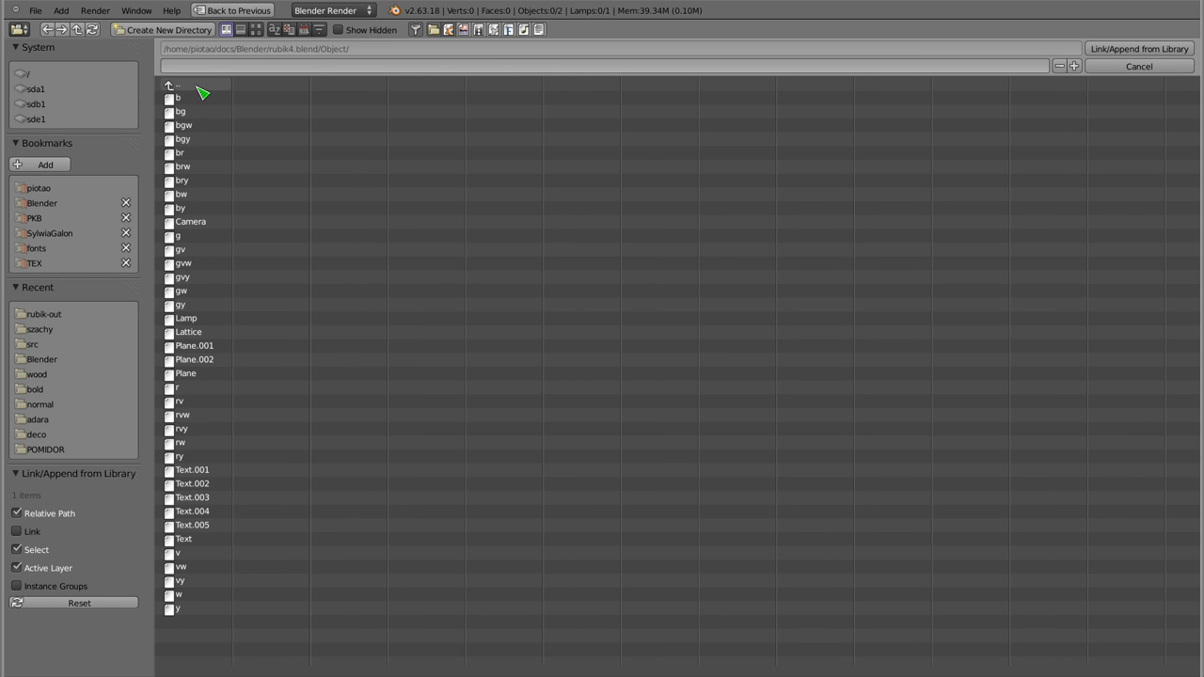
{"action": "left_click", "coordinate": [199, 88]}
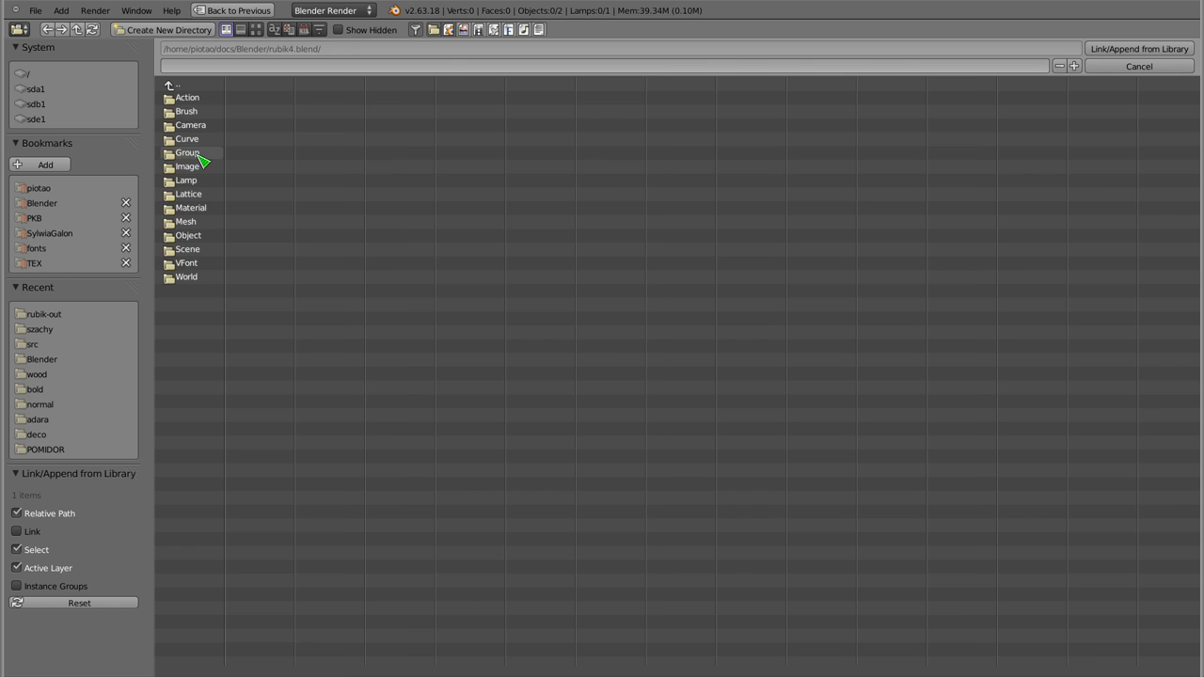
{"action": "left_click", "coordinate": [199, 157]}
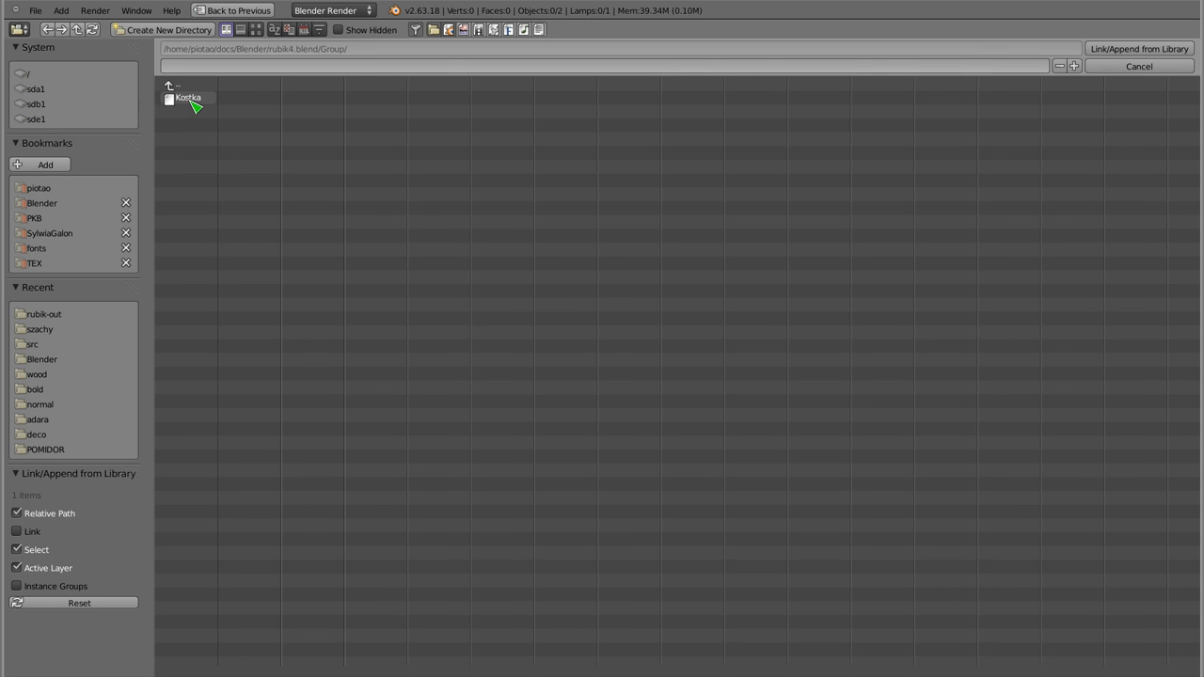
{"action": "left_click", "coordinate": [192, 103]}
{"action": "left_click", "coordinate": [1105, 49]}
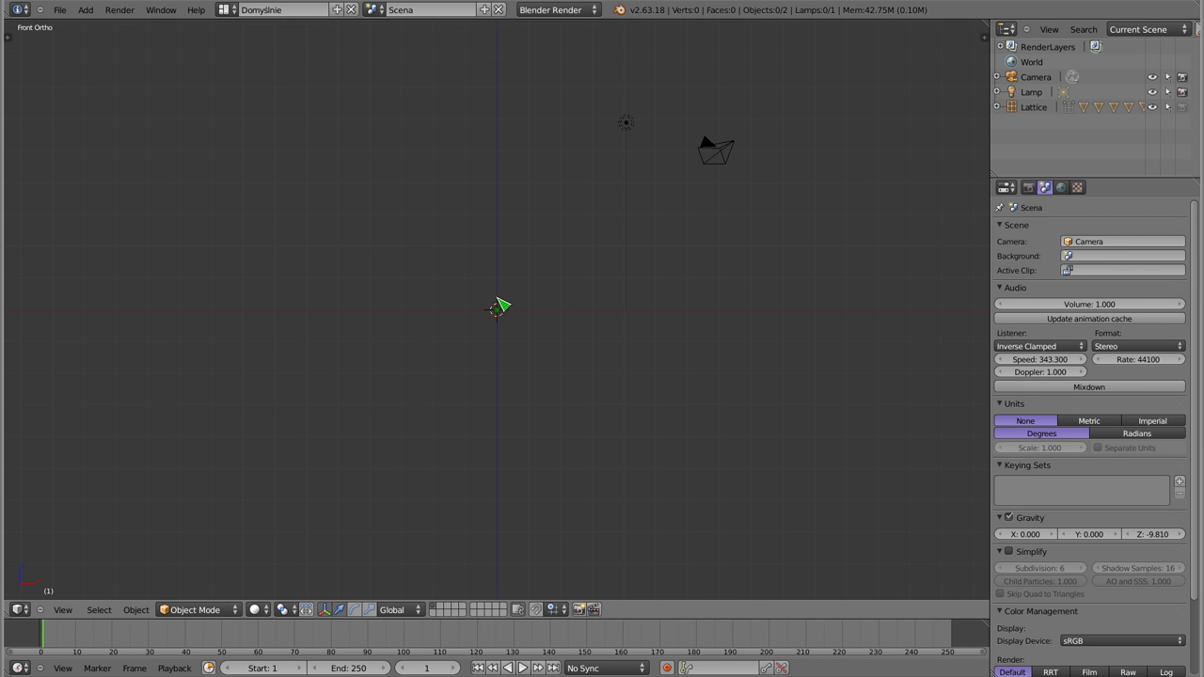
Step: Select the lattice and try rotating the whole cube, then cancel the rotation
{"action": "scroll", "coordinate": [498, 311], "scroll_direction": "up", "scroll_amount": 3}
{"action": "scroll", "coordinate": [505, 327], "scroll_direction": "up", "scroll_amount": 6}
{"action": "scroll", "coordinate": [505, 327], "scroll_direction": "up", "scroll_amount": 4}
{"action": "scroll", "coordinate": [503, 325], "scroll_direction": "up", "scroll_amount": 2}
{"action": "mouse_move", "coordinate": [499, 323]}
{"action": "middle_mouse_down", "text": "shift"}
{"action": "mouse_move", "coordinate": [529, 253]}
{"action": "mouse_move", "coordinate": [476, 314]}
{"action": "mouse_move", "coordinate": [604, 322]}
{"action": "mouse_move", "coordinate": [502, 411]}
{"action": "mouse_move", "coordinate": [540, 411]}
{"action": "mouse_move", "coordinate": [518, 377]}
{"action": "mouse_move", "coordinate": [671, 376]}
{"action": "mouse_move", "coordinate": [532, 355]}
{"action": "mouse_move", "coordinate": [581, 284]}
{"action": "middle_mouse_up", "text": "shift"}
{"action": "right_click", "coordinate": [676, 173]}
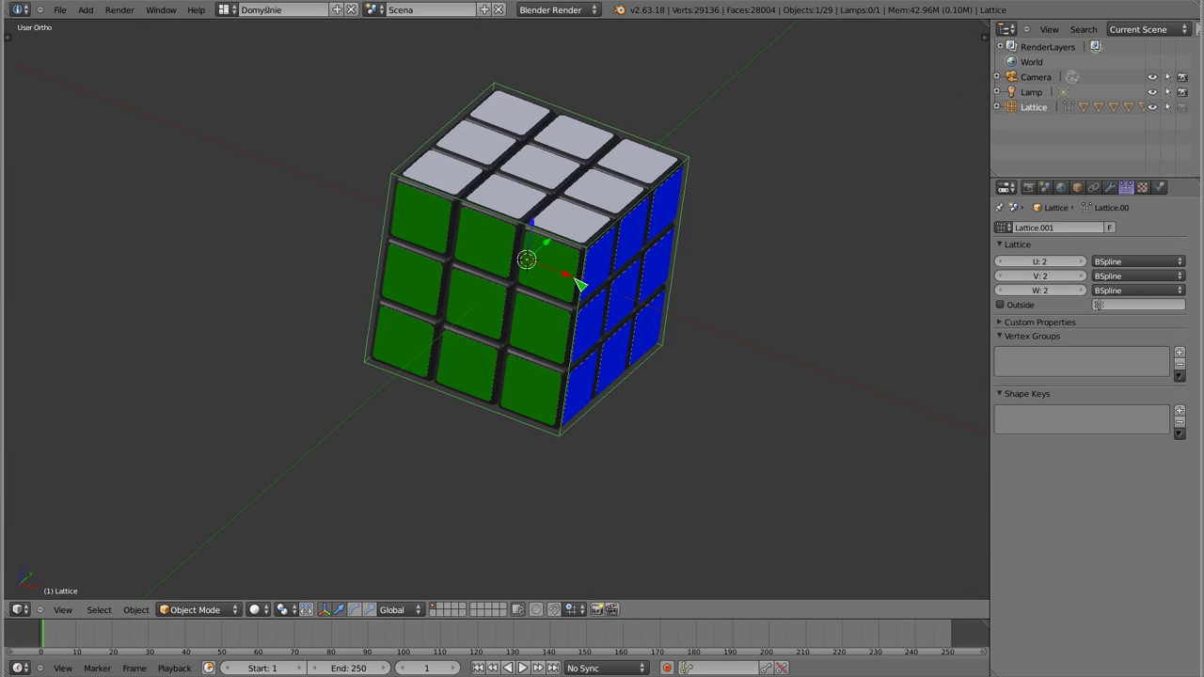
{"action": "key", "text": "r"}
{"action": "right_click", "coordinate": [531, 289]}
{"action": "mouse_move", "coordinate": [460, 339]}
{"action": "middle_mouse_down"}
{"action": "mouse_move", "coordinate": [586, 363]}
{"action": "mouse_move", "coordinate": [363, 263]}
{"action": "mouse_move", "coordinate": [358, 333]}
{"action": "mouse_move", "coordinate": [471, 247]}
{"action": "mouse_move", "coordinate": [623, 422]}
{"action": "mouse_move", "coordinate": [916, 376]}
{"action": "mouse_move", "coordinate": [870, 346]}
{"action": "middle_mouse_up"}
Step: Pull three top corner cubelets out of the cube with G
{"action": "right_click", "coordinate": [471, 246]}
{"action": "right_click", "coordinate": [647, 219]}
{"action": "key", "text": "g"}
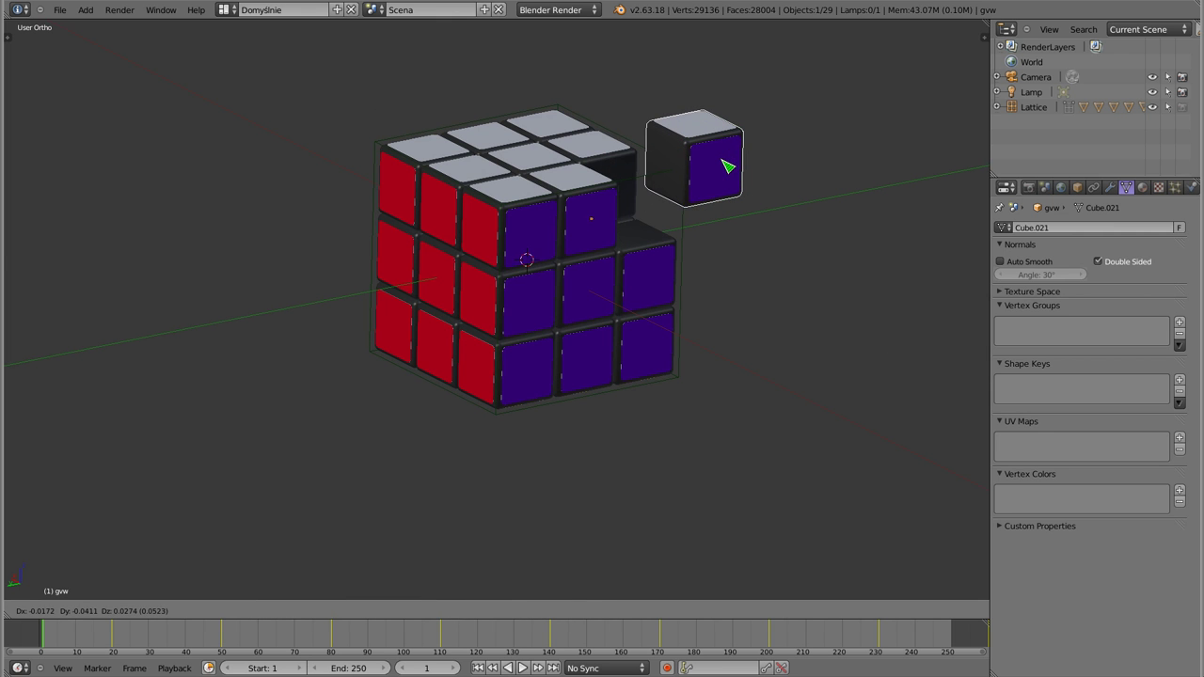
{"action": "left_click", "coordinate": [727, 167]}
{"action": "mouse_move", "coordinate": [645, 236]}
{"action": "middle_mouse_down"}
{"action": "mouse_move", "coordinate": [736, 226]}
{"action": "mouse_move", "coordinate": [462, 277]}
{"action": "mouse_move", "coordinate": [508, 334]}
{"action": "mouse_move", "coordinate": [483, 113]}
{"action": "middle_mouse_up"}
{"action": "right_click", "coordinate": [484, 113]}
{"action": "key", "text": "g"}
{"action": "left_click", "coordinate": [556, 218]}
{"action": "mouse_move", "coordinate": [556, 218]}
{"action": "middle_mouse_down"}
{"action": "mouse_move", "coordinate": [333, 151]}
{"action": "mouse_move", "coordinate": [592, 377]}
{"action": "mouse_move", "coordinate": [422, 349]}
{"action": "mouse_move", "coordinate": [425, 405]}
{"action": "mouse_move", "coordinate": [398, 150]}
{"action": "middle_mouse_up"}
{"action": "right_click", "coordinate": [398, 150]}
{"action": "key", "text": "g"}
{"action": "left_click", "coordinate": [340, 90]}
Step: Show the floating right-hand cubelet's transform properties in the N sidebar
{"action": "mouse_move", "coordinate": [426, 231]}
{"action": "middle_mouse_down"}
{"action": "mouse_move", "coordinate": [345, 215]}
{"action": "mouse_move", "coordinate": [449, 298]}
{"action": "mouse_move", "coordinate": [518, 167]}
{"action": "mouse_move", "coordinate": [573, 169]}
{"action": "mouse_move", "coordinate": [462, 385]}
{"action": "mouse_move", "coordinate": [524, 331]}
{"action": "mouse_move", "coordinate": [605, 363]}
{"action": "middle_mouse_up"}
{"action": "right_click", "coordinate": [616, 207]}
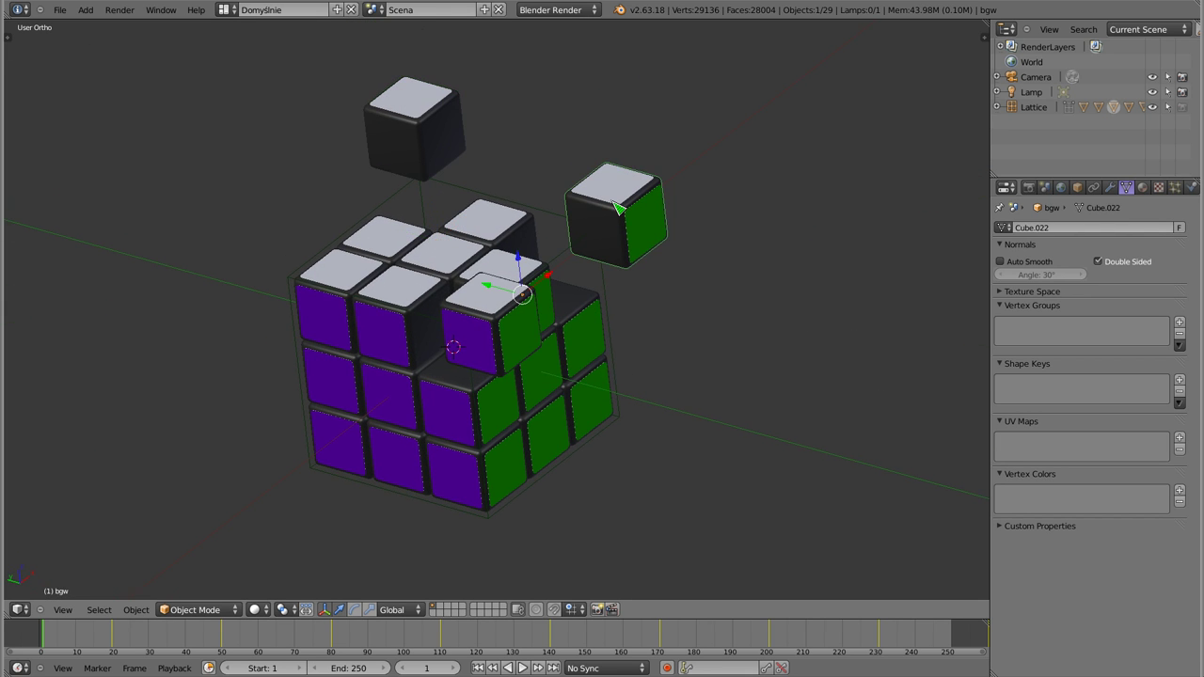
{"action": "key", "text": "n"}
{"action": "mouse_move", "coordinate": [546, 327]}
{"action": "middle_mouse_down"}
{"action": "mouse_move", "coordinate": [282, 341]}
{"action": "mouse_move", "coordinate": [565, 255]}
{"action": "mouse_move", "coordinate": [470, 241]}
{"action": "mouse_move", "coordinate": [524, 212]}
{"action": "mouse_move", "coordinate": [483, 214]}
{"action": "mouse_move", "coordinate": [434, 271]}
{"action": "mouse_move", "coordinate": [462, 291]}
{"action": "mouse_move", "coordinate": [457, 188]}
{"action": "mouse_move", "coordinate": [480, 272]}
{"action": "mouse_move", "coordinate": [442, 219]}
{"action": "mouse_move", "coordinate": [448, 230]}
{"action": "middle_mouse_up"}
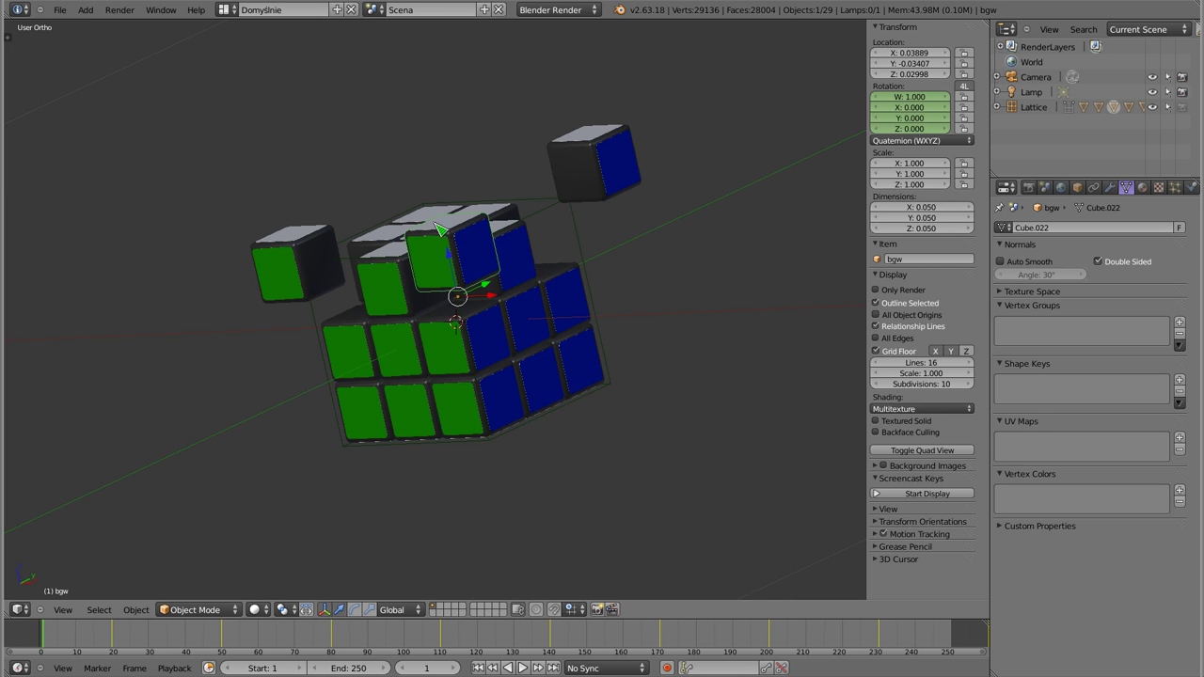
Step: Widen the transform properties area
{"action": "scroll", "coordinate": [456, 246], "scroll_direction": "up", "scroll_amount": 1}
{"action": "middle_click_drag", "start_coordinate": [906, 315], "coordinate": [879, 284], "text": "ctrl"}
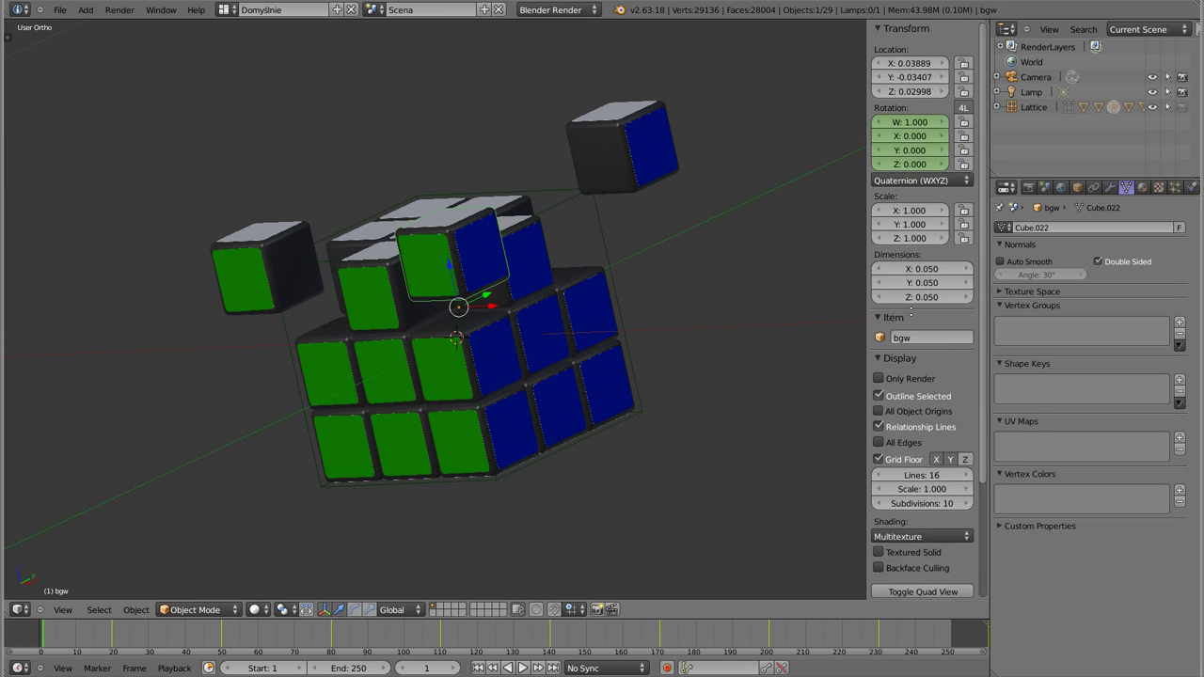
{"action": "left_click_drag", "start_coordinate": [868, 262], "coordinate": [830, 263]}
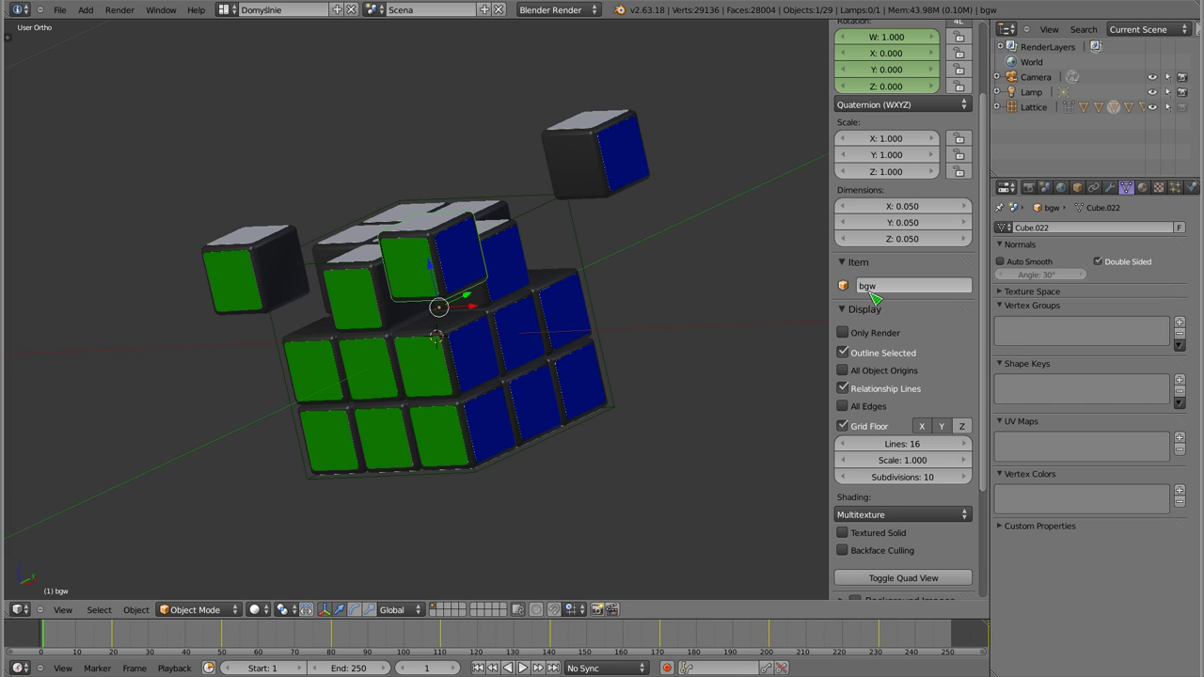
Step: Select the brw and gvw cubies while orbiting around the cube
{"action": "middle_click_drag", "start_coordinate": [653, 342], "coordinate": [645, 244]}
{"action": "right_click", "coordinate": [635, 168]}
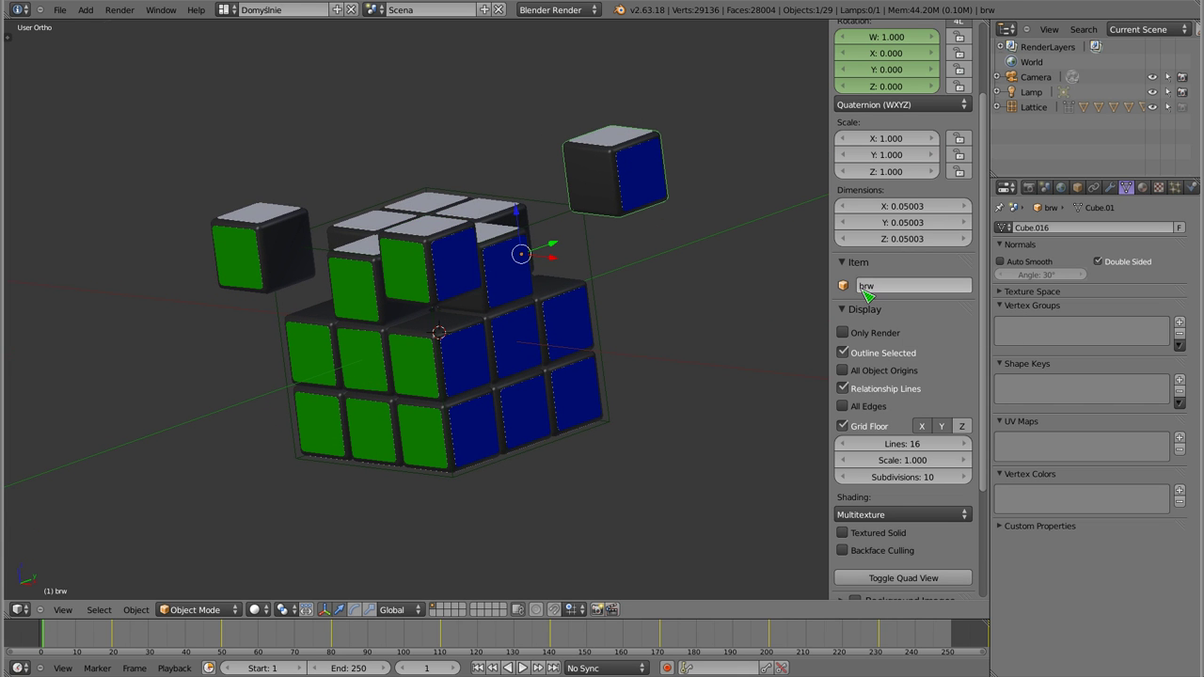
{"action": "middle_click_drag", "start_coordinate": [637, 236], "coordinate": [545, 208]}
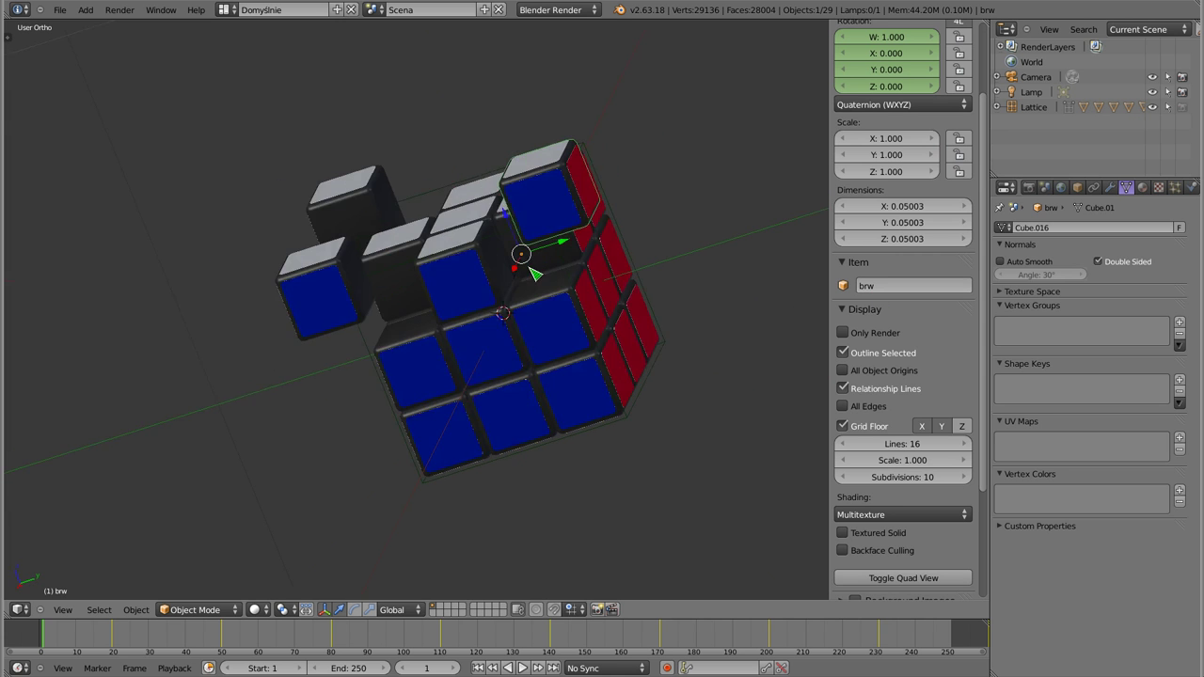
{"action": "mouse_move", "coordinate": [502, 280]}
{"action": "middle_mouse_down"}
{"action": "mouse_move", "coordinate": [555, 363]}
{"action": "mouse_move", "coordinate": [367, 78]}
{"action": "middle_mouse_up"}
{"action": "right_click", "coordinate": [348, 87]}
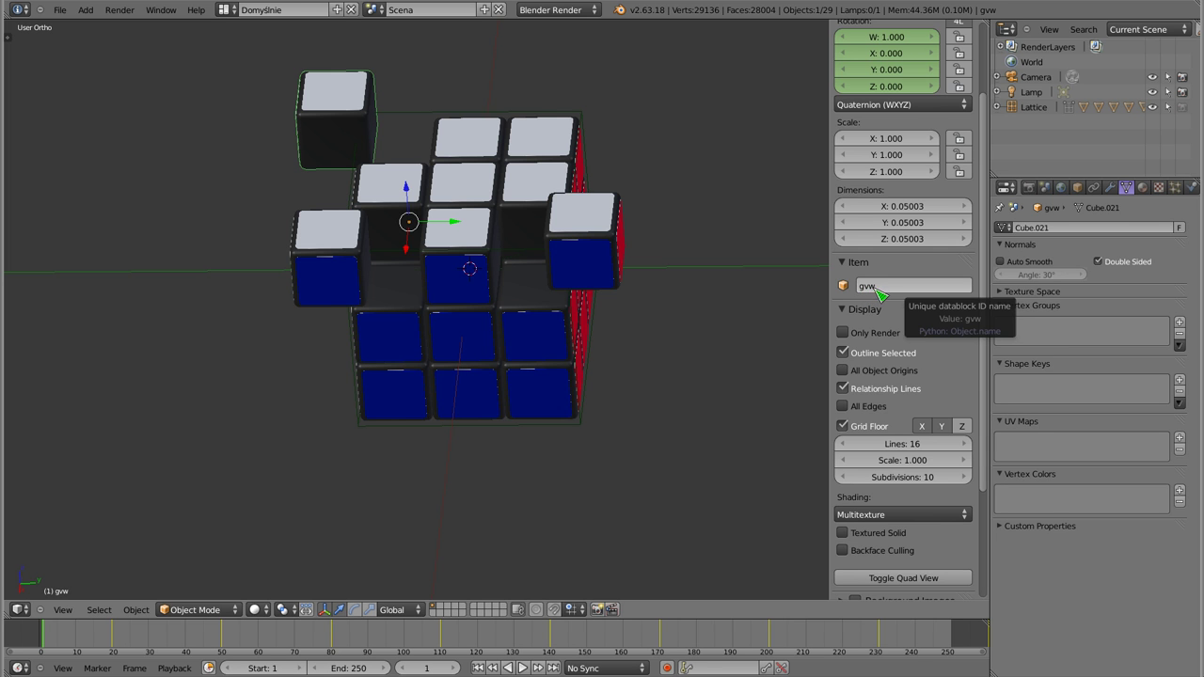
{"action": "mouse_move", "coordinate": [564, 357]}
{"action": "middle_mouse_down"}
{"action": "mouse_move", "coordinate": [436, 183]}
{"action": "mouse_move", "coordinate": [473, 215]}
{"action": "middle_mouse_up"}
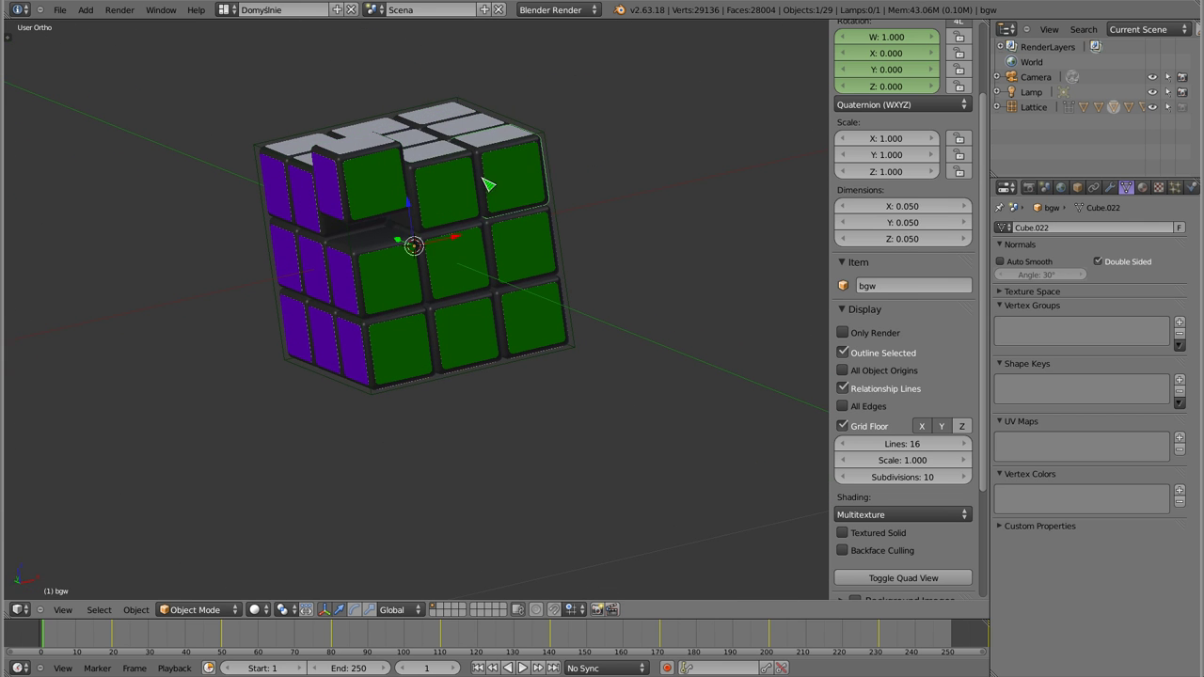
{"action": "mouse_move", "coordinate": [493, 297]}
{"action": "middle_mouse_down"}
{"action": "mouse_move", "coordinate": [591, 269]}
{"action": "mouse_move", "coordinate": [422, 309]}
{"action": "mouse_move", "coordinate": [489, 317]}
{"action": "middle_mouse_up"}
Step: Switch to front view, angle the view, and play the animation with Alt+A
{"action": "key", "text": "KP_1"}
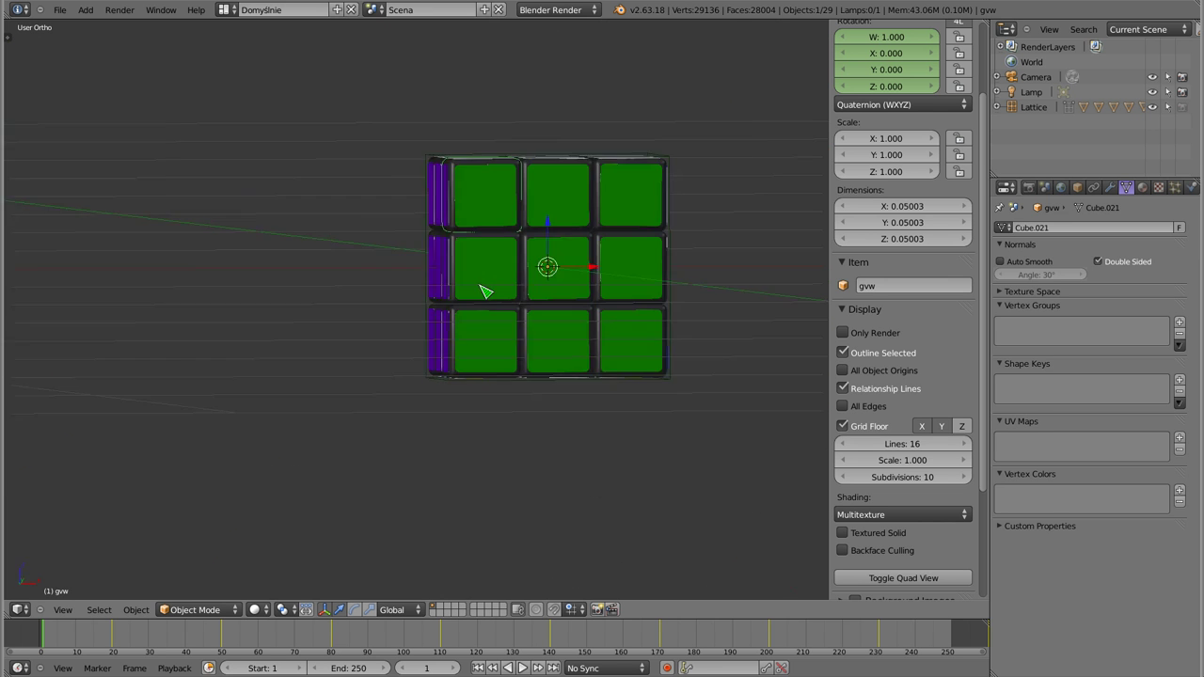
{"action": "mouse_move", "coordinate": [576, 274]}
{"action": "middle_mouse_down"}
{"action": "mouse_move", "coordinate": [492, 349]}
{"action": "mouse_move", "coordinate": [498, 236]}
{"action": "mouse_move", "coordinate": [500, 280]}
{"action": "middle_mouse_up"}
{"action": "key", "text": "alt+a"}
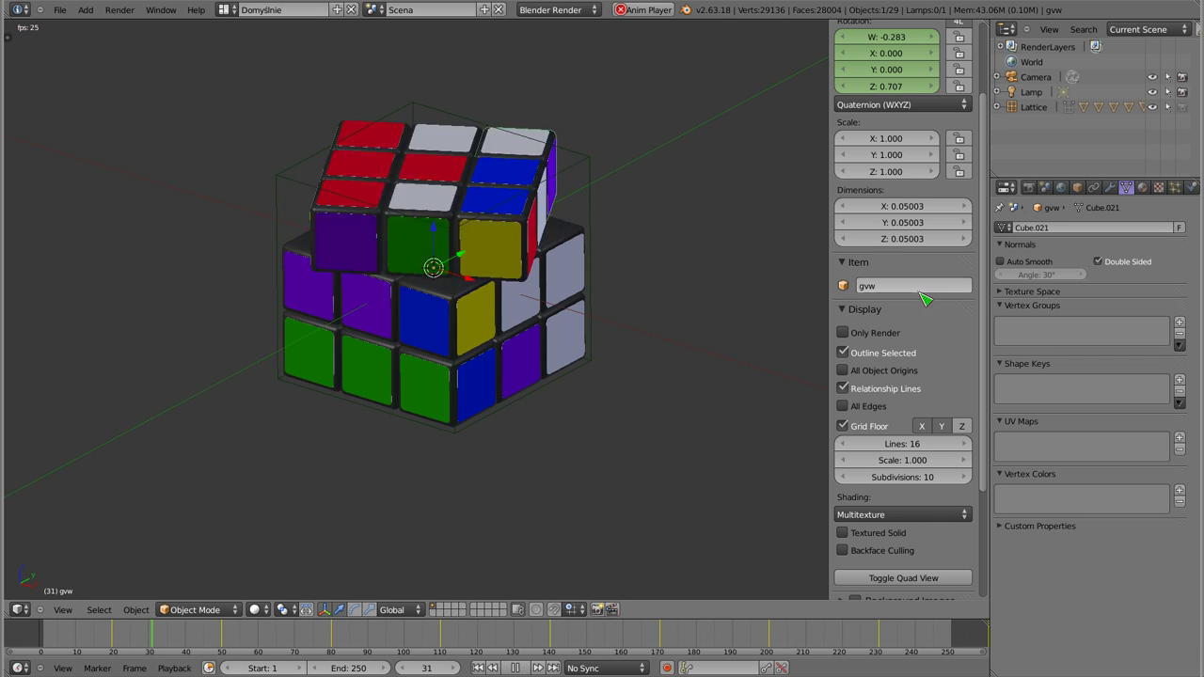
Step: Stop playback at frame 1 and select the rvy cubie
{"action": "scroll", "coordinate": [876, 214], "scroll_direction": "up", "scroll_amount": 3}
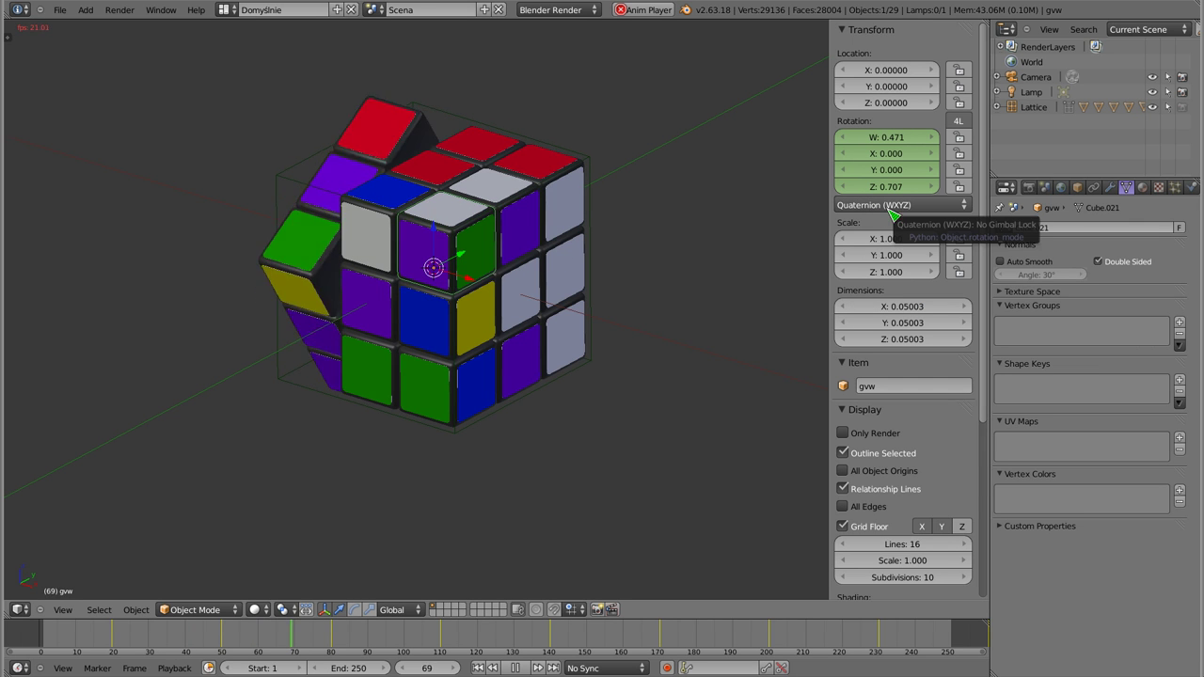
{"action": "key", "text": "Escape"}
{"action": "right_click", "coordinate": [497, 148]}
{"action": "right_click", "coordinate": [564, 175]}
{"action": "right_click", "coordinate": [517, 198]}
{"action": "right_click", "coordinate": [532, 235]}
{"action": "right_click", "coordinate": [540, 303]}
{"action": "right_click", "coordinate": [491, 323]}
{"action": "right_click", "coordinate": [475, 246]}
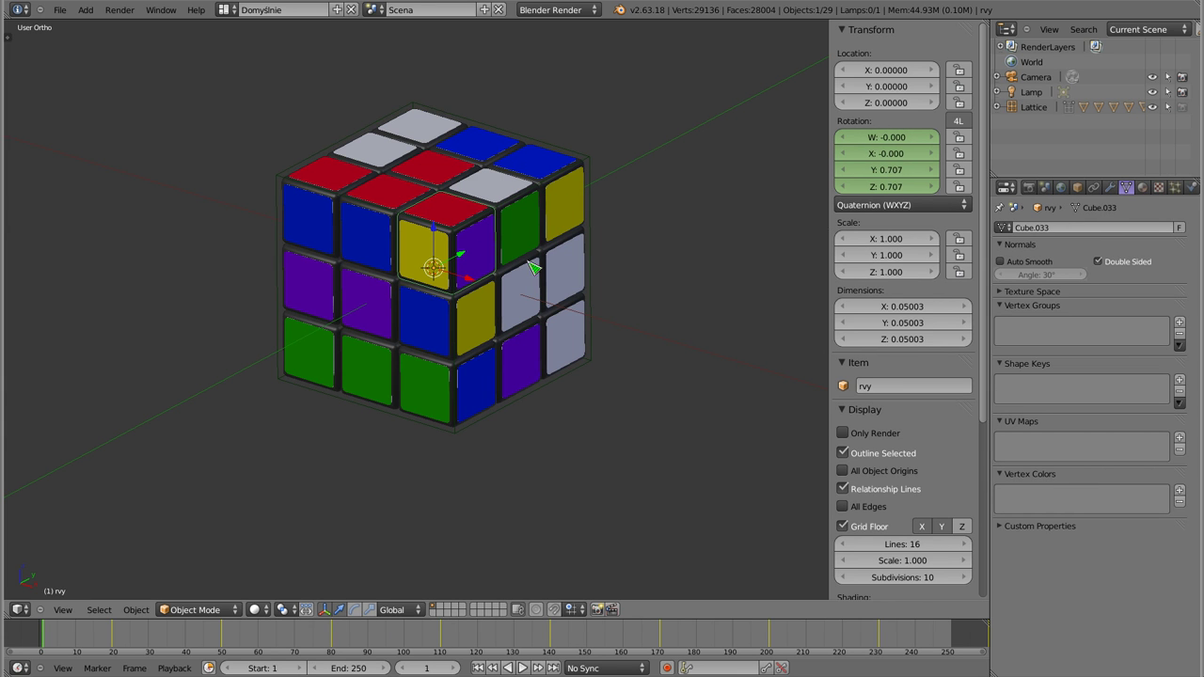
Step: Keep the rvy cubie's rotation mode as Quaternion (WXYZ)
{"action": "left_click", "coordinate": [910, 217]}
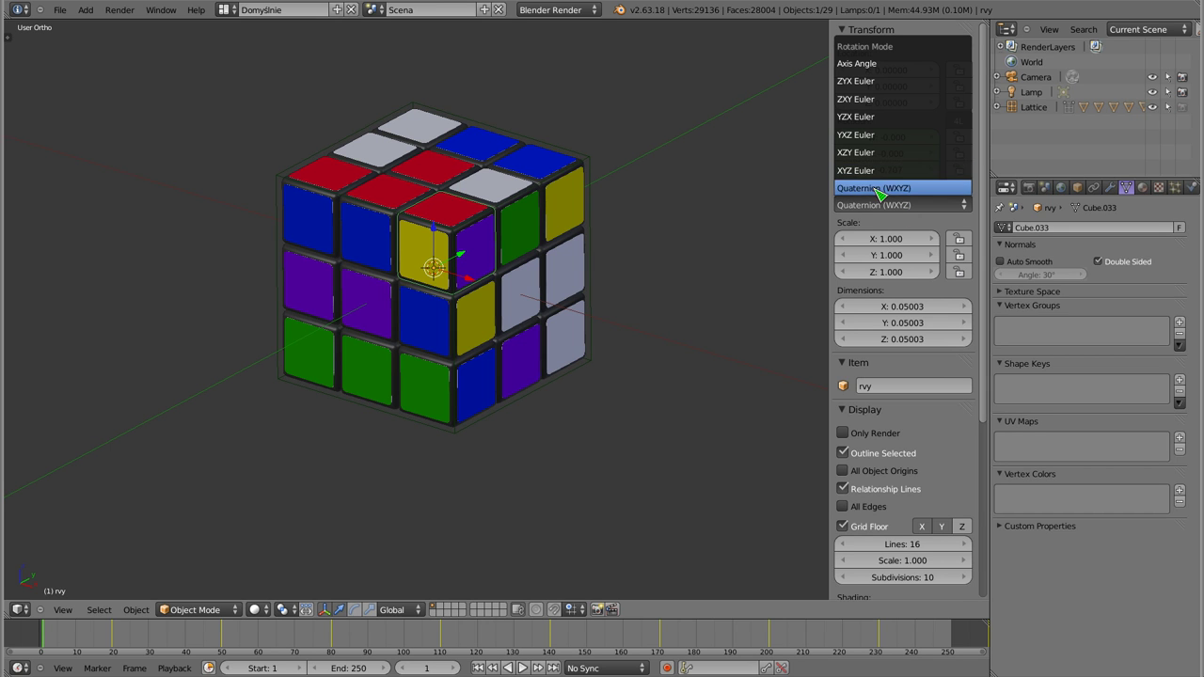
{"action": "left_click", "coordinate": [901, 189]}
{"action": "mouse_move", "coordinate": [428, 327]}
{"action": "middle_mouse_down"}
{"action": "mouse_move", "coordinate": [613, 341]}
{"action": "mouse_move", "coordinate": [525, 337]}
{"action": "middle_mouse_up"}
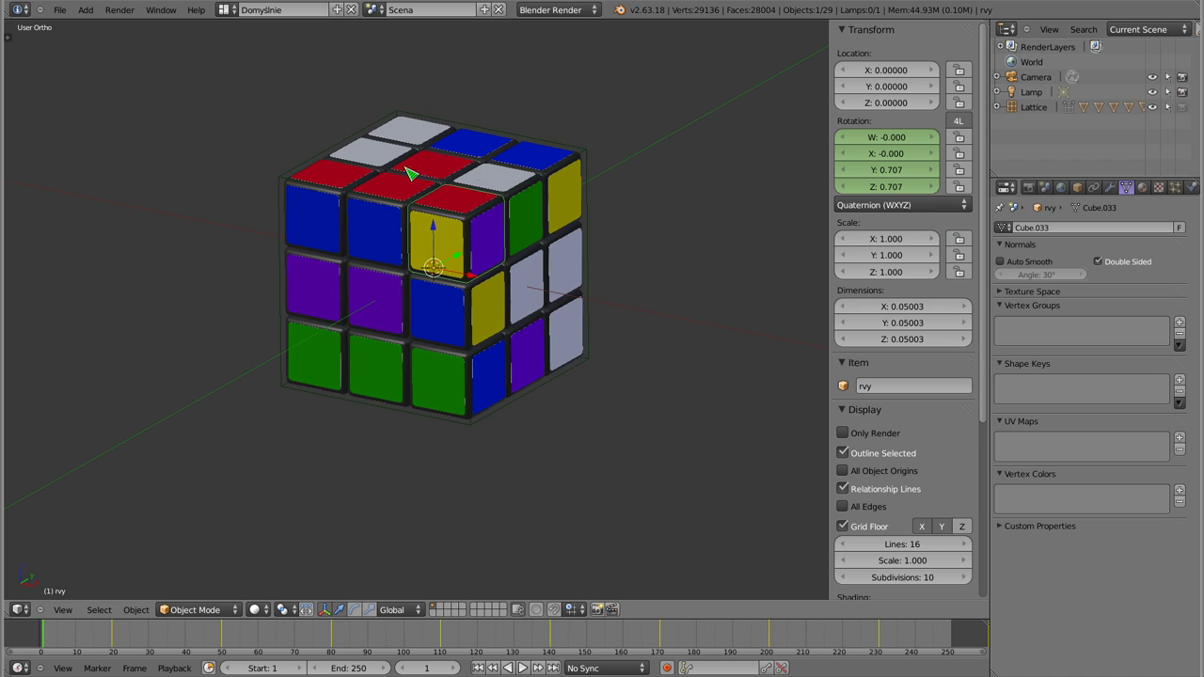
{"action": "scroll", "coordinate": [477, 217], "scroll_direction": "up", "scroll_amount": 2}
{"action": "scroll", "coordinate": [477, 217], "scroll_direction": "up", "scroll_amount": 4}
{"action": "scroll", "coordinate": [476, 217], "scroll_direction": "up", "scroll_amount": 1}
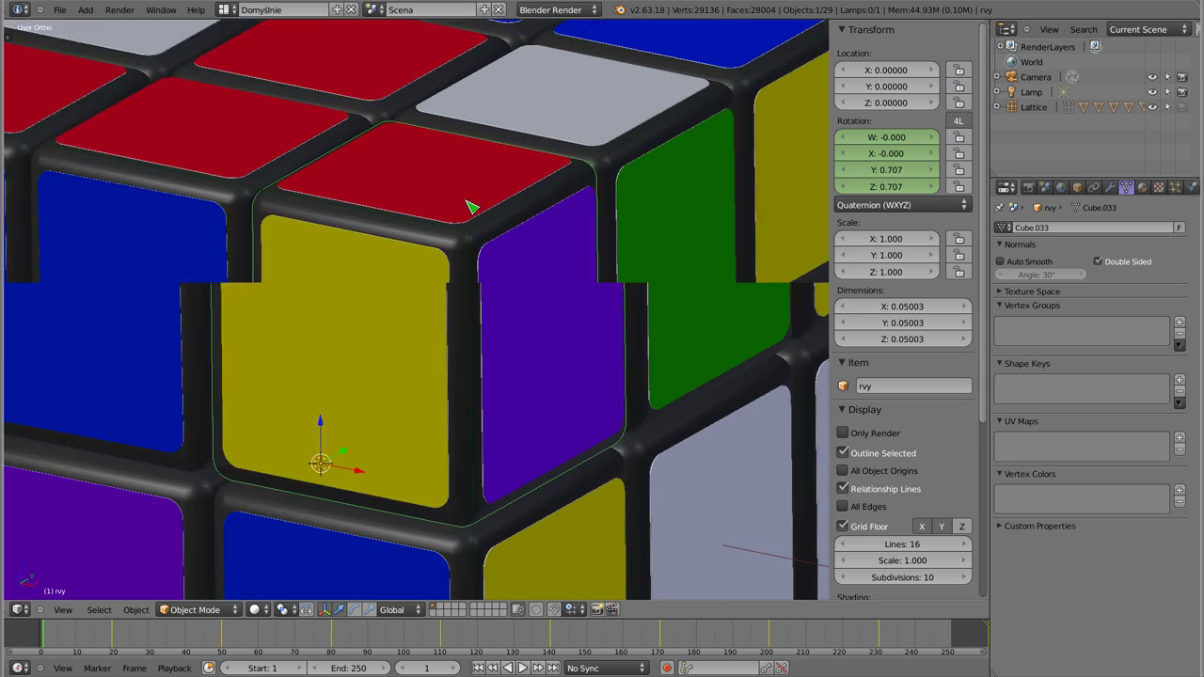
{"action": "key", "text": "z"}
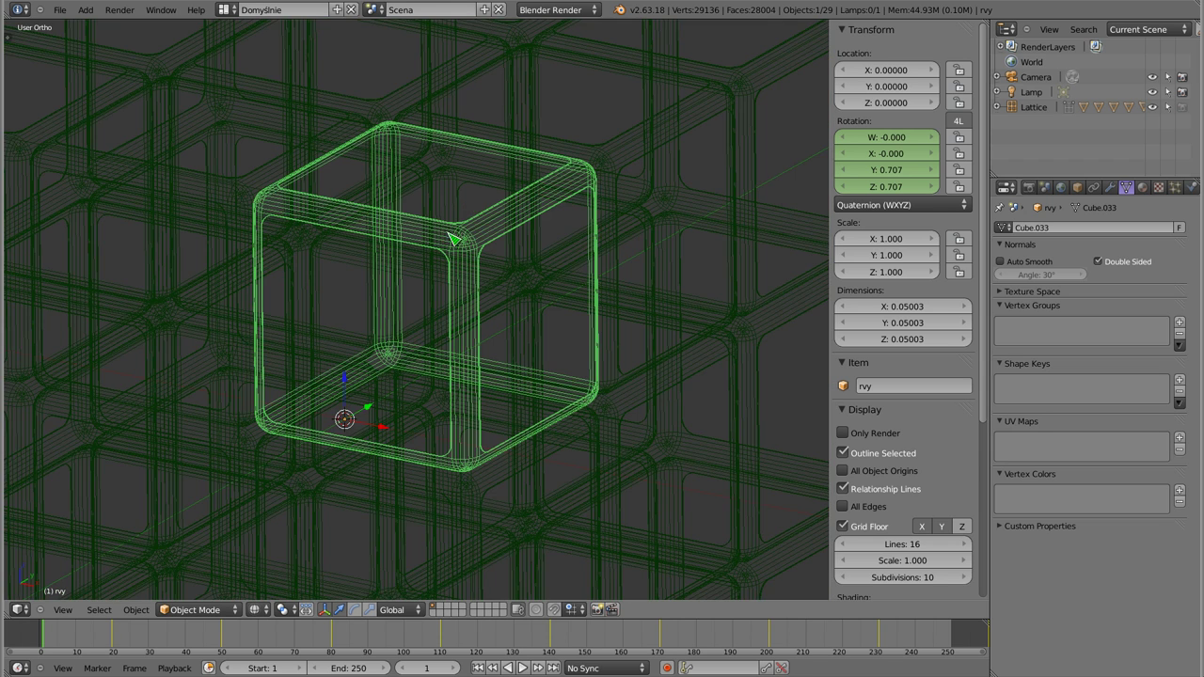
{"action": "scroll", "coordinate": [454, 244], "scroll_direction": "up", "scroll_amount": 1}
{"action": "scroll", "coordinate": [489, 266], "scroll_direction": "up", "scroll_amount": 1}
{"action": "scroll", "coordinate": [459, 274], "scroll_direction": "down", "scroll_amount": 1}
{"action": "scroll", "coordinate": [453, 278], "scroll_direction": "up", "scroll_amount": 1}
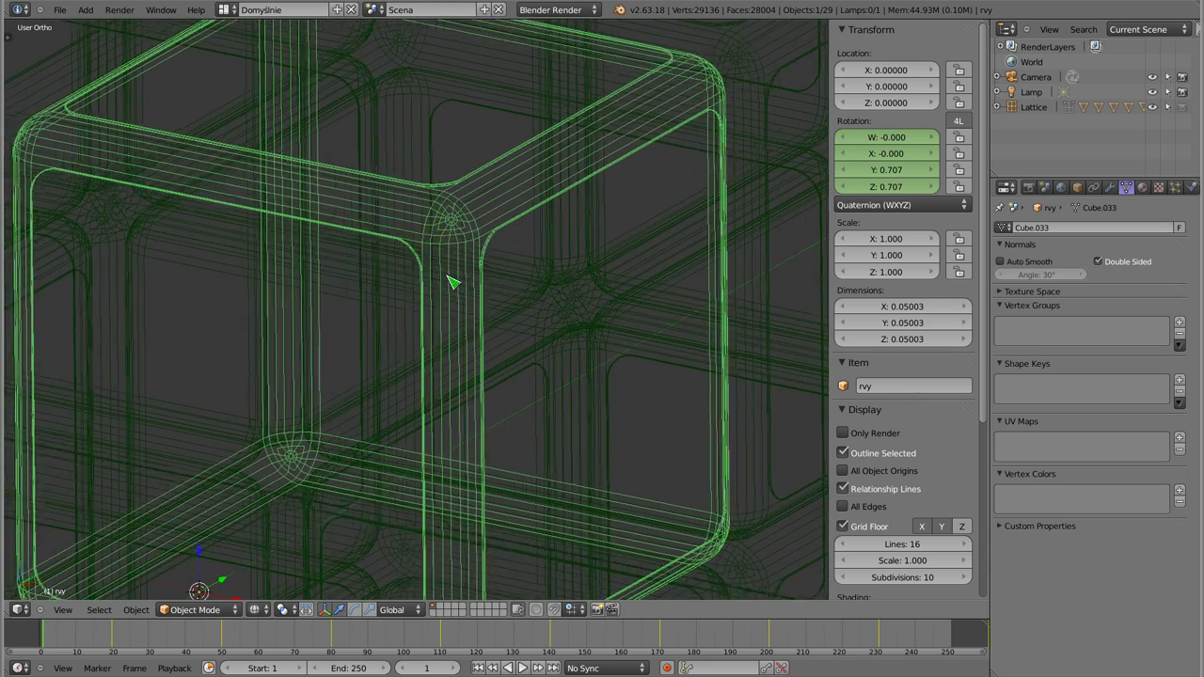
{"action": "scroll", "coordinate": [467, 246], "scroll_direction": "up", "scroll_amount": 1}
{"action": "key", "text": "Tab"}
{"action": "scroll", "coordinate": [463, 237], "scroll_direction": "up", "scroll_amount": 1}
{"action": "scroll", "coordinate": [457, 235], "scroll_direction": "up", "scroll_amount": 1}
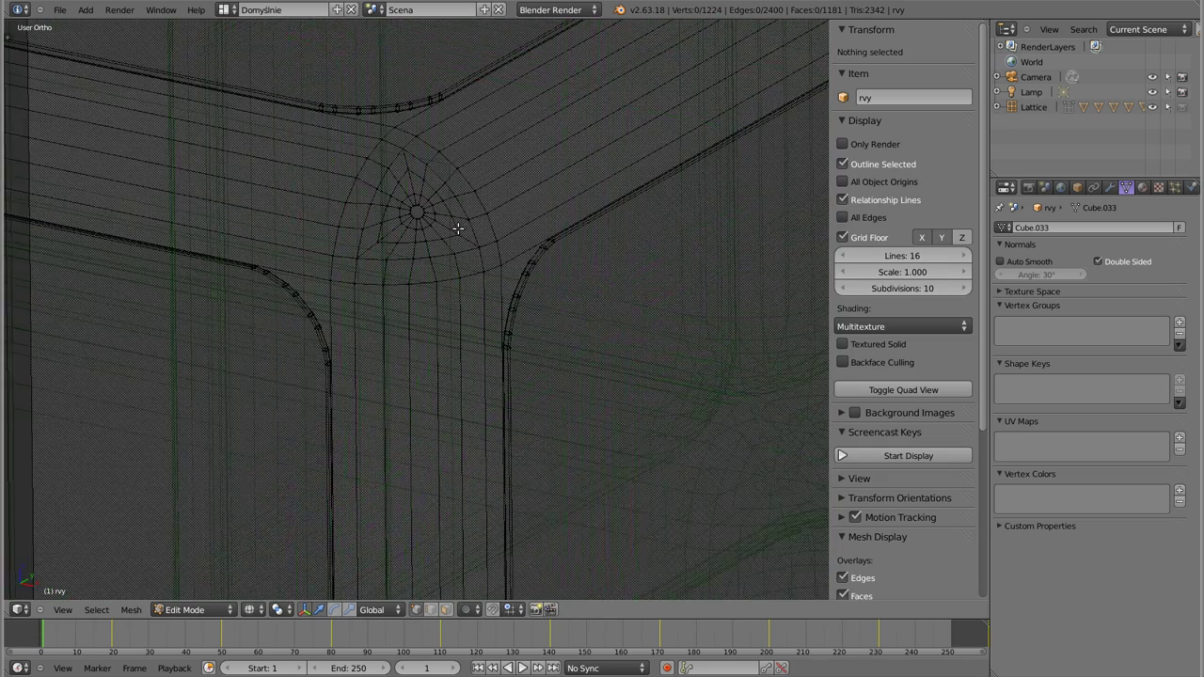
{"action": "key", "text": "z"}
{"action": "scroll", "coordinate": [445, 246], "scroll_direction": "up", "scroll_amount": 1}
{"action": "scroll", "coordinate": [443, 247], "scroll_direction": "down", "scroll_amount": 1}
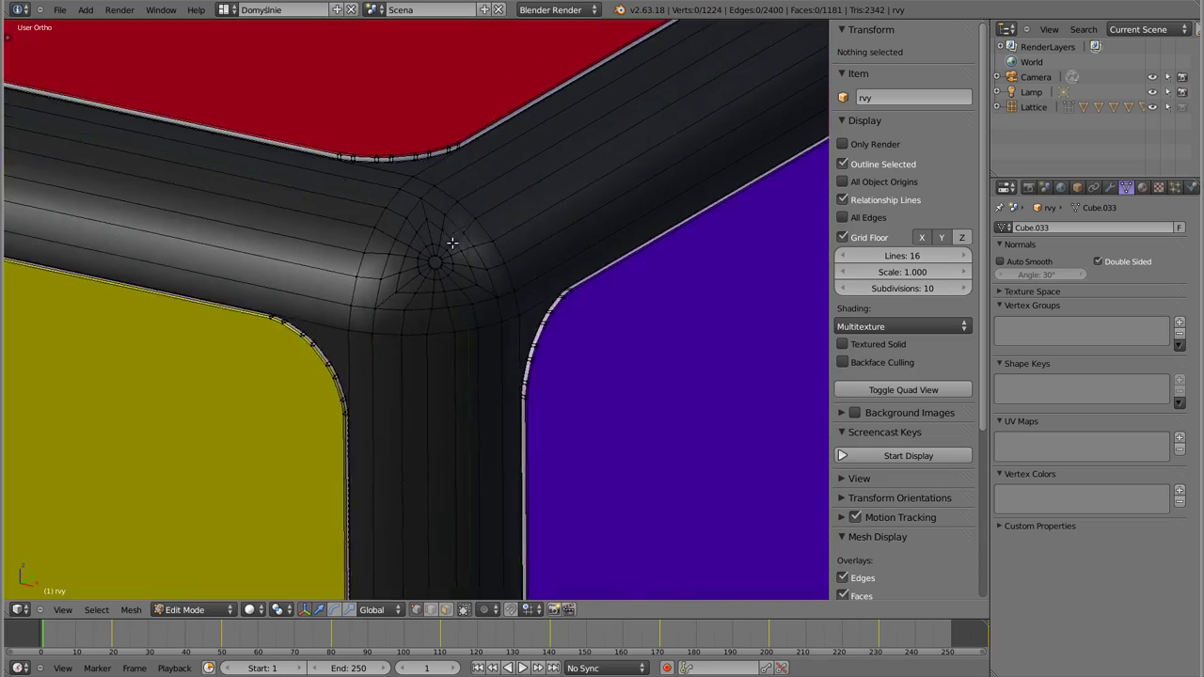
{"action": "key", "text": "ctrl+Tab"}
{"action": "left_click", "coordinate": [407, 236]}
{"action": "right_click", "coordinate": [407, 235]}
{"action": "right_click", "coordinate": [423, 216], "text": "shift"}
{"action": "key", "text": "a"}
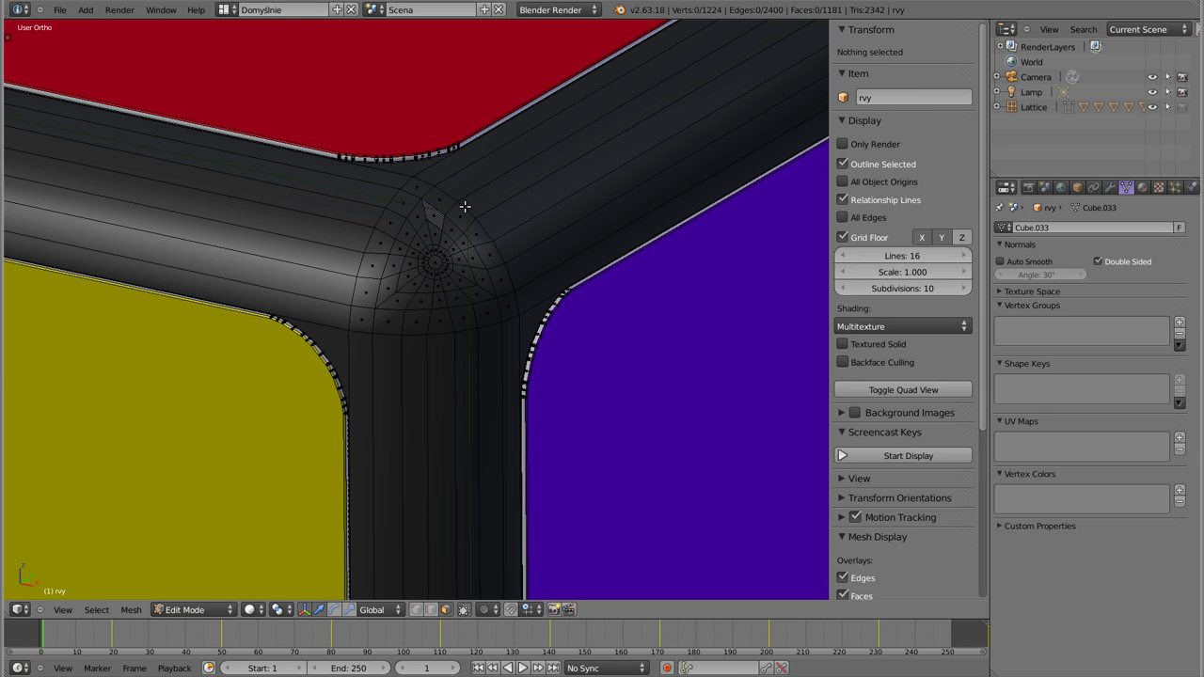
{"action": "right_click", "coordinate": [455, 171]}
{"action": "right_click", "coordinate": [478, 184]}
{"action": "right_click", "coordinate": [499, 199]}
{"action": "right_click", "coordinate": [527, 235]}
{"action": "right_click", "coordinate": [535, 267]}
{"action": "right_click", "coordinate": [541, 285]}
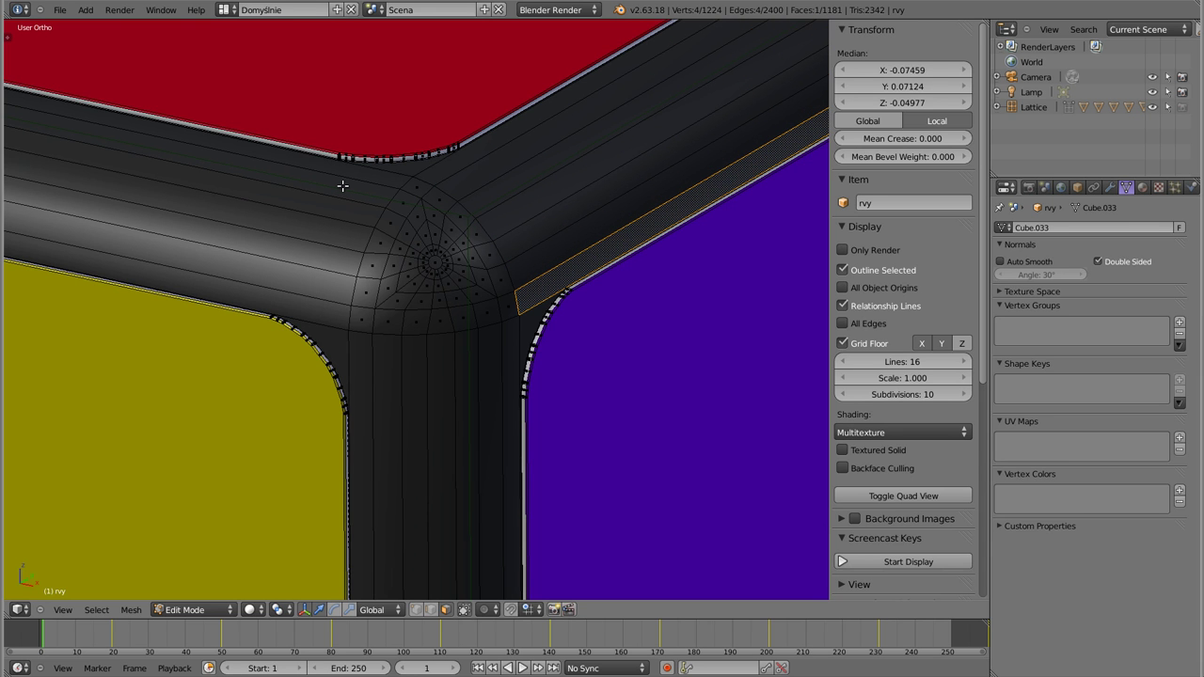
{"action": "mouse_move", "coordinate": [399, 267]}
{"action": "middle_mouse_down"}
{"action": "mouse_move", "coordinate": [447, 304]}
{"action": "mouse_move", "coordinate": [438, 285]}
{"action": "middle_mouse_up"}
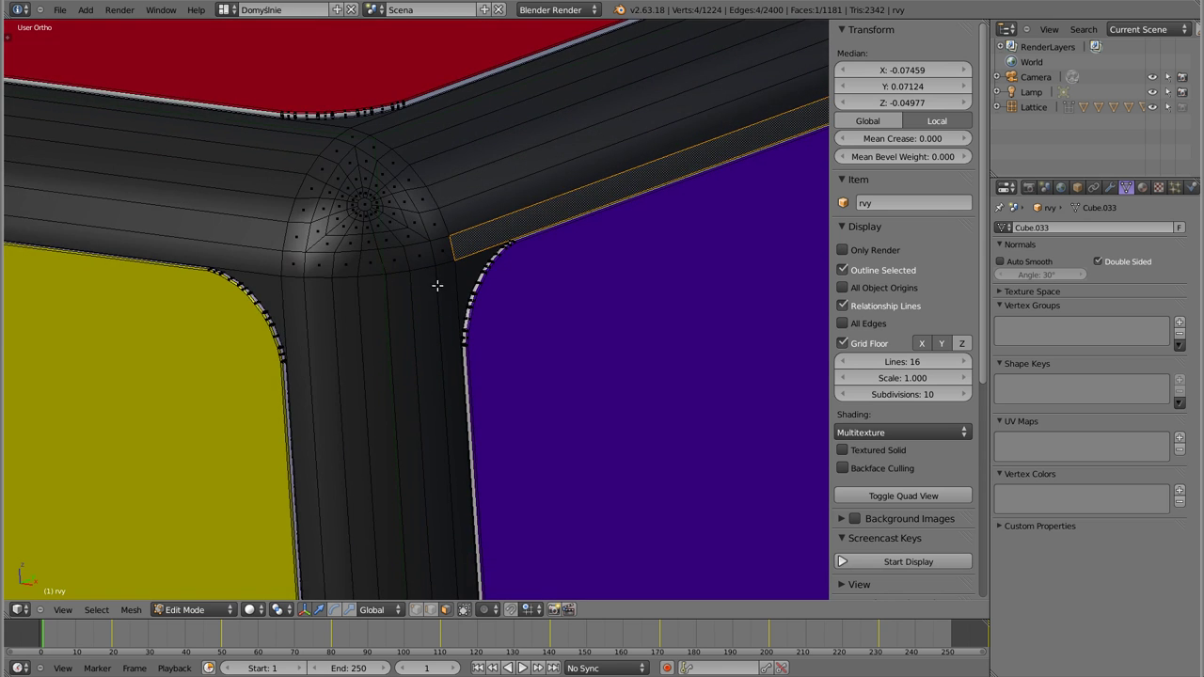
{"action": "scroll", "coordinate": [379, 196], "scroll_direction": "up", "scroll_amount": 1}
{"action": "scroll", "coordinate": [379, 207], "scroll_direction": "up", "scroll_amount": 1}
{"action": "scroll", "coordinate": [542, 261], "scroll_direction": "up", "scroll_amount": 1}
{"action": "middle_click_drag", "start_coordinate": [542, 262], "coordinate": [438, 119]}
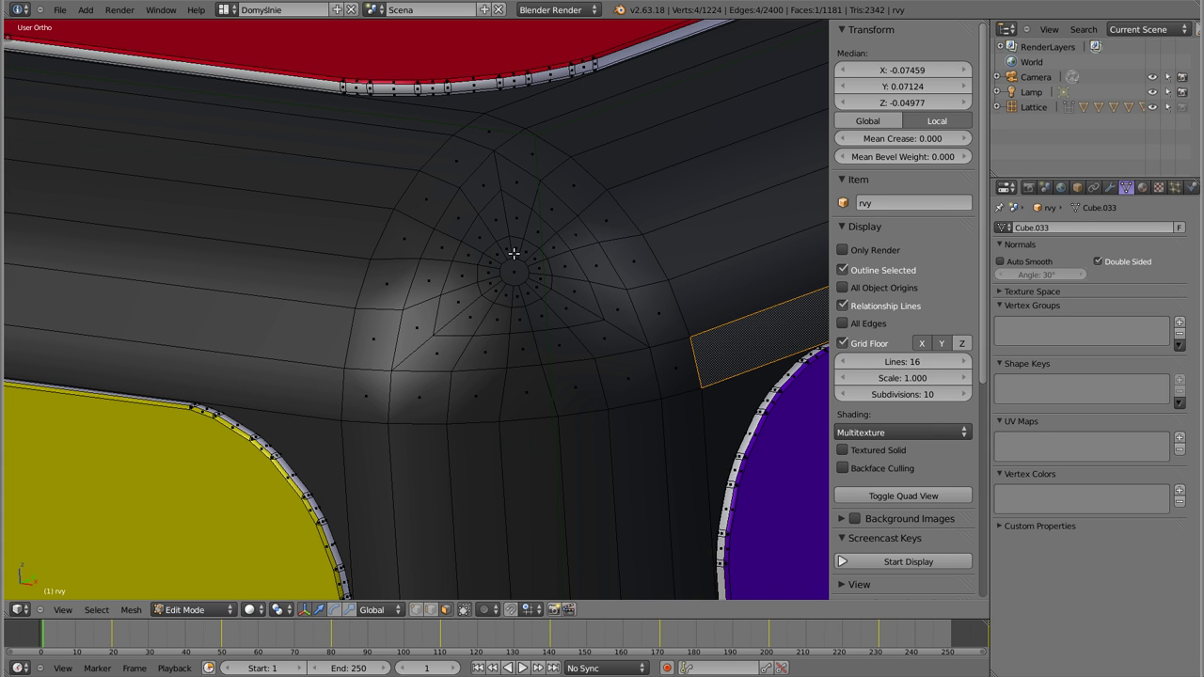
{"action": "key", "text": "Tab"}
{"action": "scroll", "coordinate": [508, 256], "scroll_direction": "down", "scroll_amount": 2}
{"action": "scroll", "coordinate": [498, 282], "scroll_direction": "down", "scroll_amount": 2}
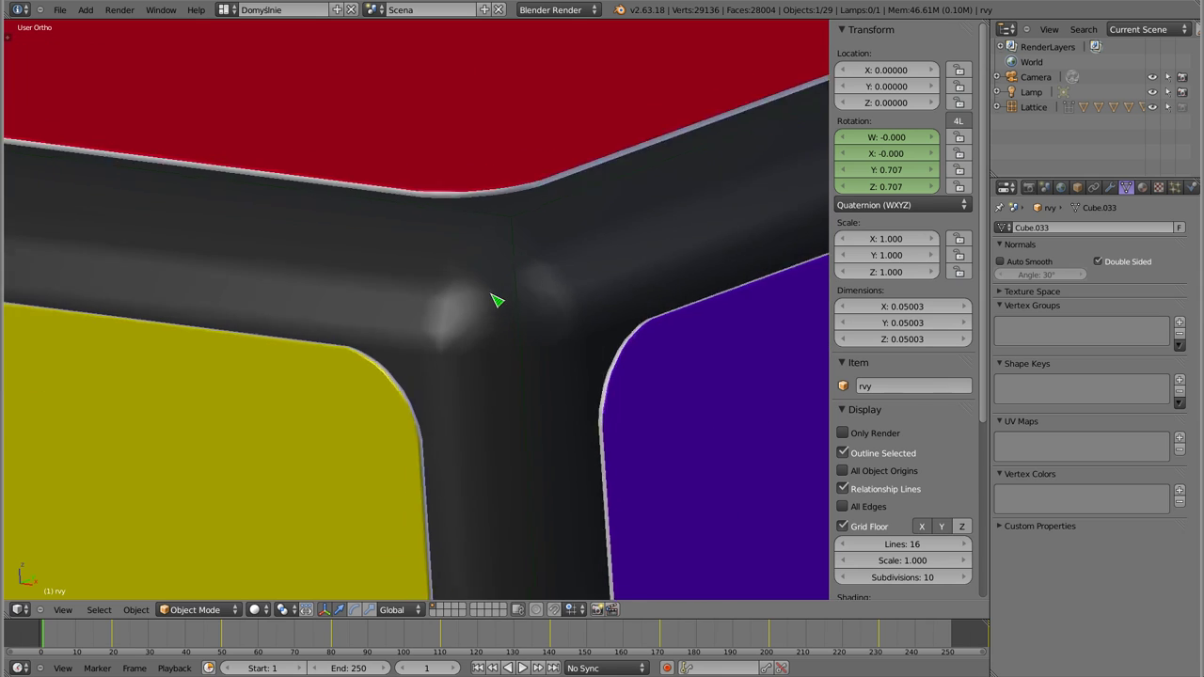
{"action": "middle_click_drag", "start_coordinate": [502, 288], "coordinate": [448, 368]}
{"action": "scroll", "coordinate": [498, 301], "scroll_direction": "down", "scroll_amount": 3}
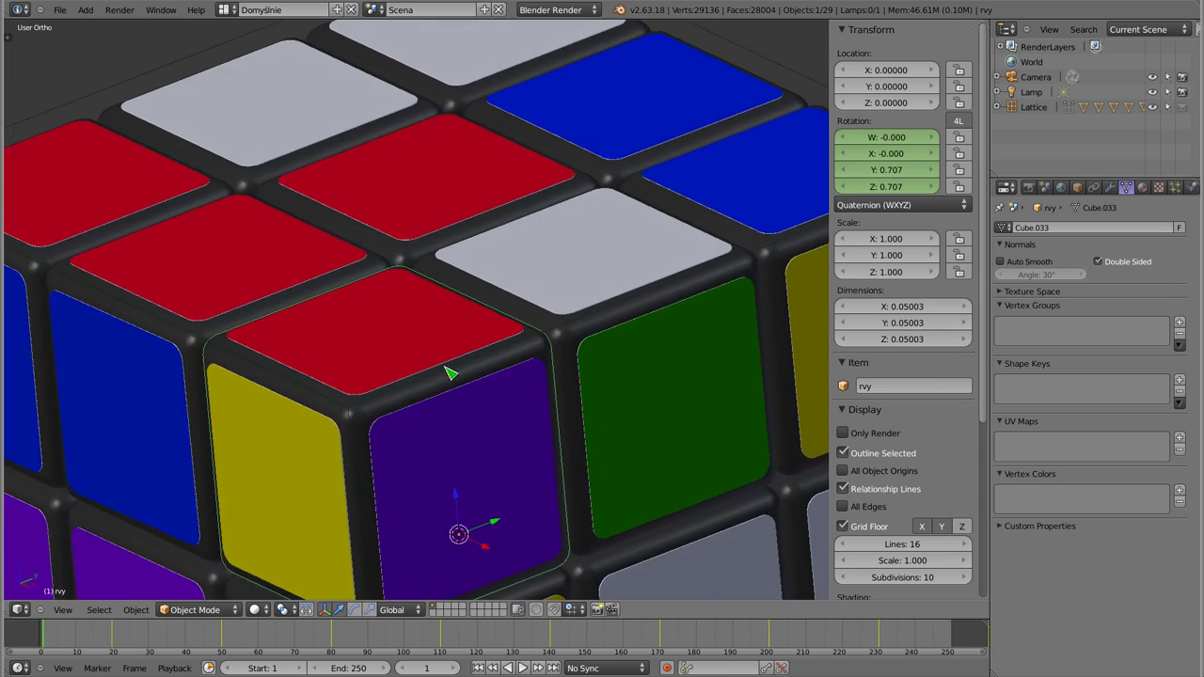
{"action": "scroll", "coordinate": [403, 348], "scroll_direction": "up", "scroll_amount": 4}
{"action": "scroll", "coordinate": [406, 377], "scroll_direction": "down", "scroll_amount": 3}
{"action": "mouse_move", "coordinate": [430, 310]}
{"action": "middle_mouse_down"}
{"action": "mouse_move", "coordinate": [389, 311]}
{"action": "mouse_move", "coordinate": [380, 285]}
{"action": "mouse_move", "coordinate": [404, 273]}
{"action": "middle_mouse_up"}
{"action": "scroll", "coordinate": [390, 311], "scroll_direction": "up", "scroll_amount": 2}
{"action": "scroll", "coordinate": [404, 316], "scroll_direction": "down", "scroll_amount": 5}
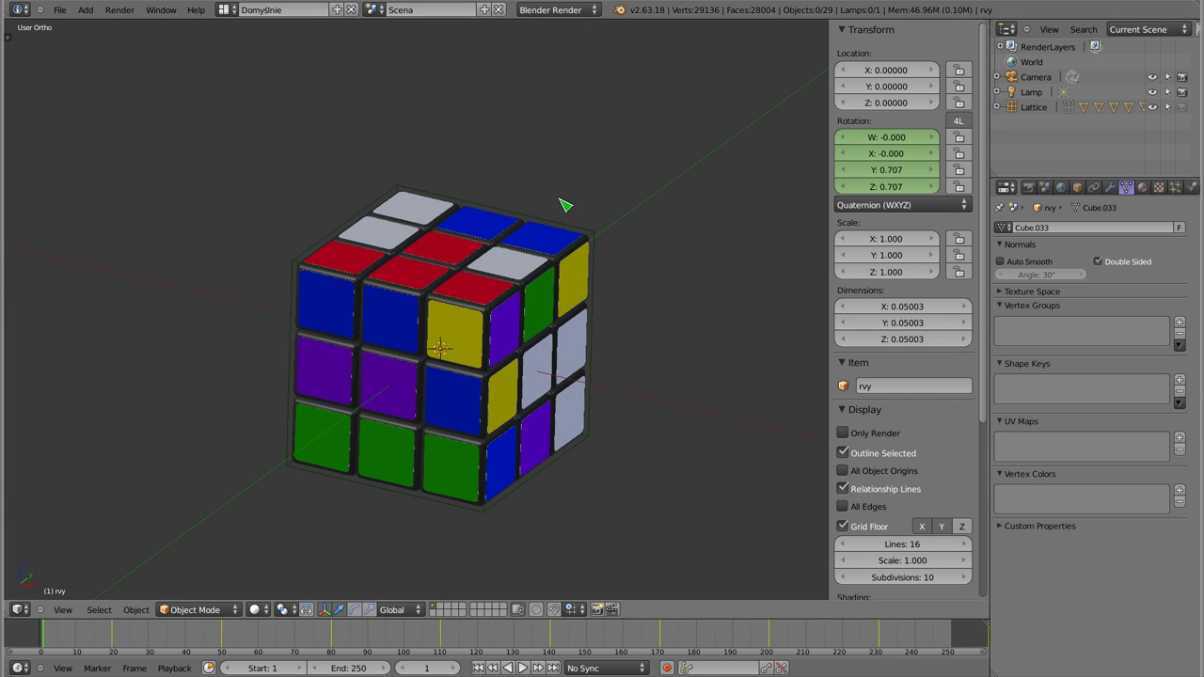
Step: View the cube from the front, then angled, and select the cube piece v
{"action": "mouse_move", "coordinate": [439, 350]}
{"action": "middle_mouse_down"}
{"action": "mouse_move", "coordinate": [392, 385]}
{"action": "mouse_move", "coordinate": [530, 489]}
{"action": "mouse_move", "coordinate": [451, 492]}
{"action": "mouse_move", "coordinate": [442, 485]}
{"action": "mouse_move", "coordinate": [465, 458]}
{"action": "middle_mouse_up"}
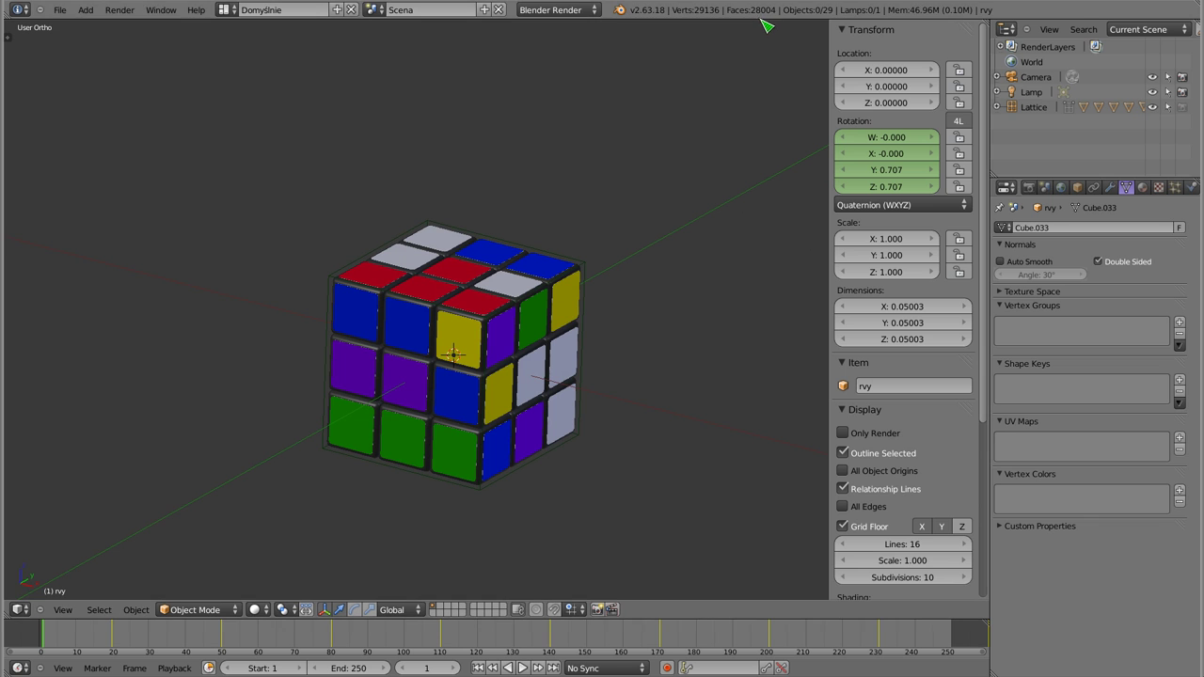
{"action": "middle_click_drag", "start_coordinate": [445, 299], "coordinate": [434, 300]}
{"action": "key", "text": "KP_1"}
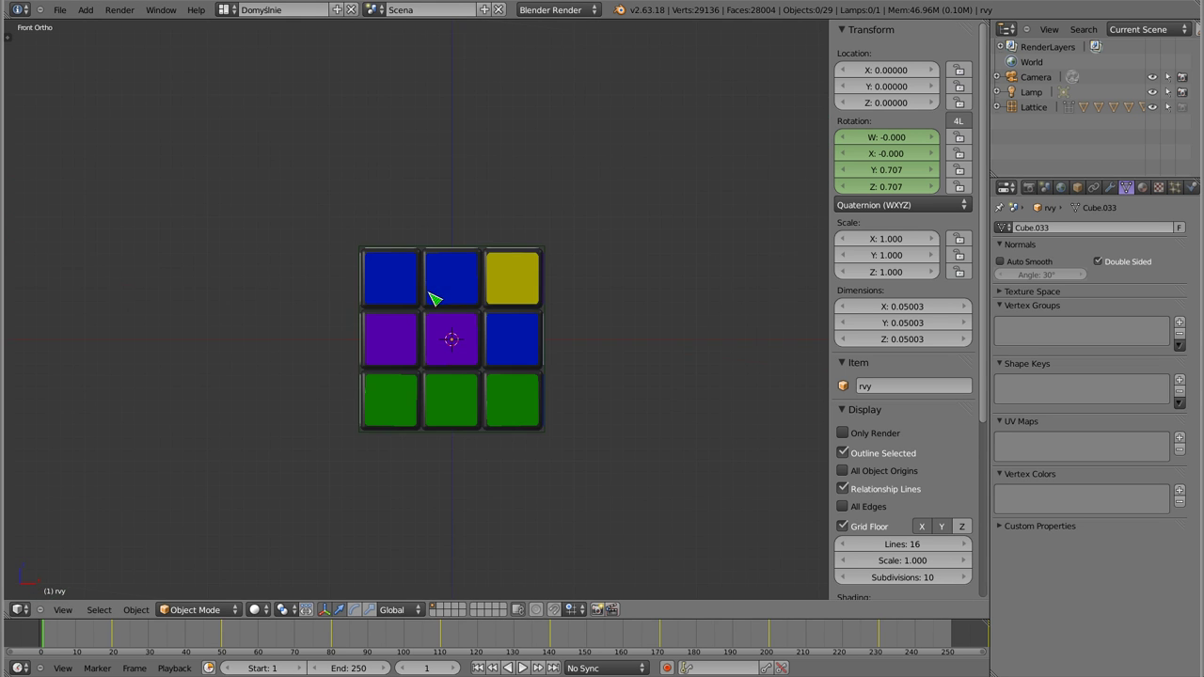
{"action": "mouse_move", "coordinate": [478, 380]}
{"action": "middle_mouse_down"}
{"action": "mouse_move", "coordinate": [489, 352]}
{"action": "mouse_move", "coordinate": [451, 357]}
{"action": "mouse_move", "coordinate": [473, 364]}
{"action": "mouse_move", "coordinate": [452, 334]}
{"action": "mouse_move", "coordinate": [443, 416]}
{"action": "mouse_move", "coordinate": [543, 424]}
{"action": "mouse_move", "coordinate": [602, 360]}
{"action": "mouse_move", "coordinate": [438, 234]}
{"action": "middle_mouse_up"}
{"action": "right_click", "coordinate": [458, 344]}
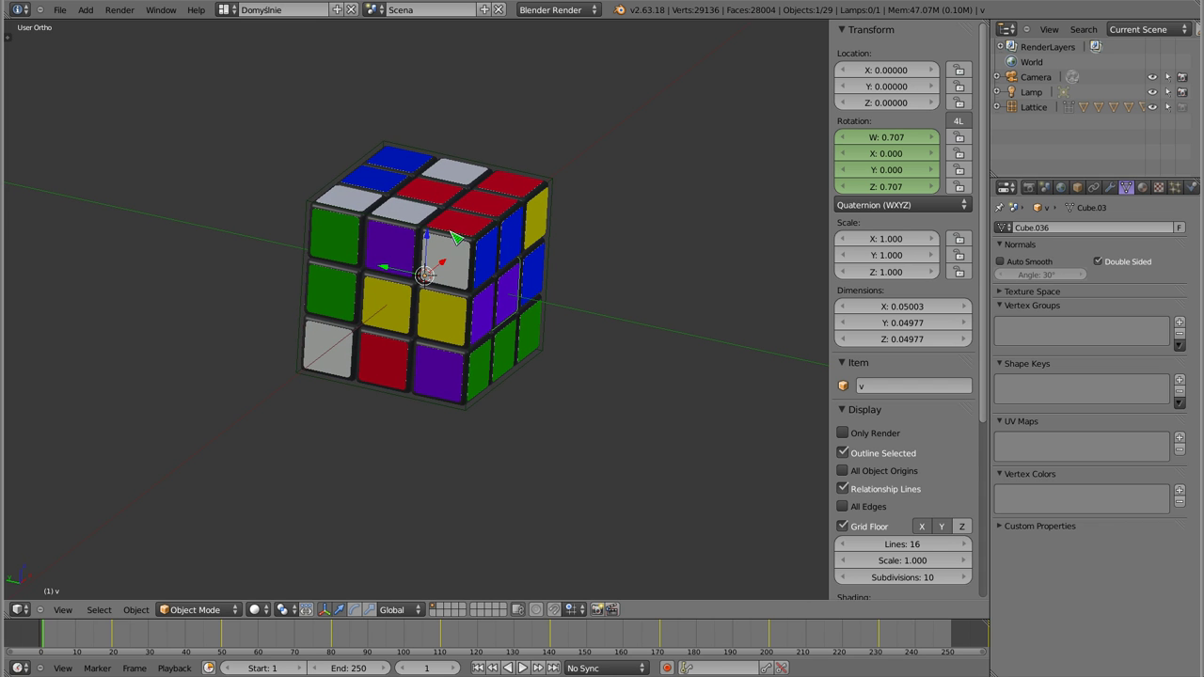
Step: Play the animation once, stop back at frame 1, and show the screen layouts list
{"action": "key", "text": "alt+a"}
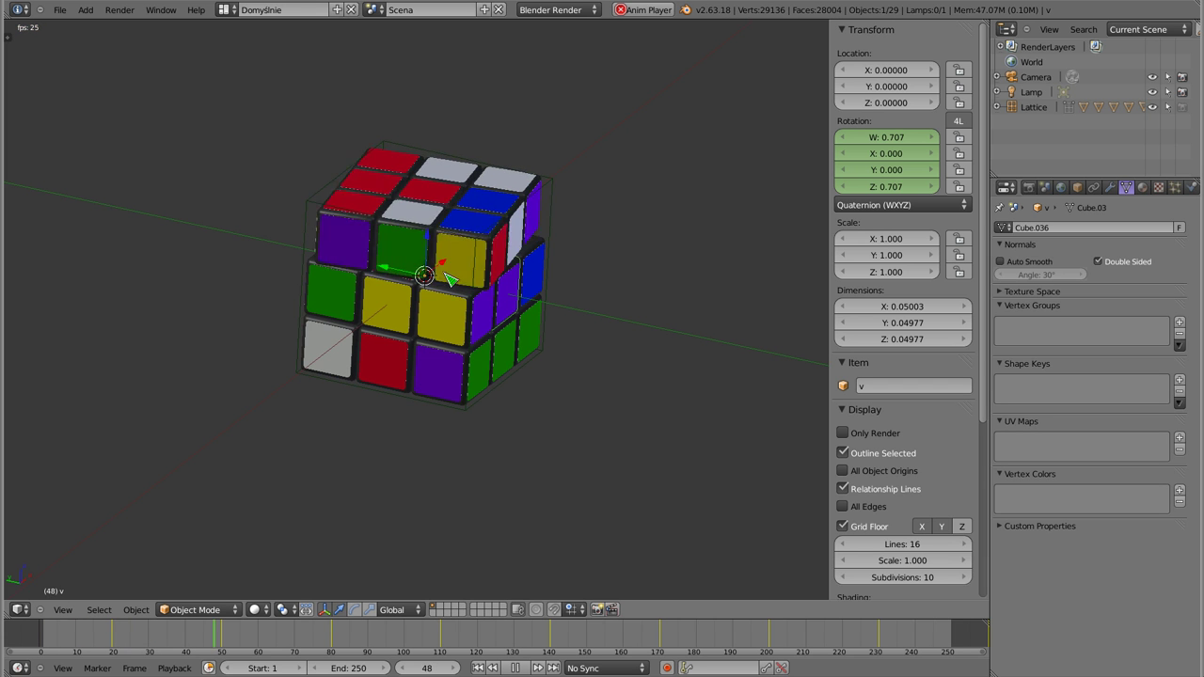
{"action": "key", "text": "Escape"}
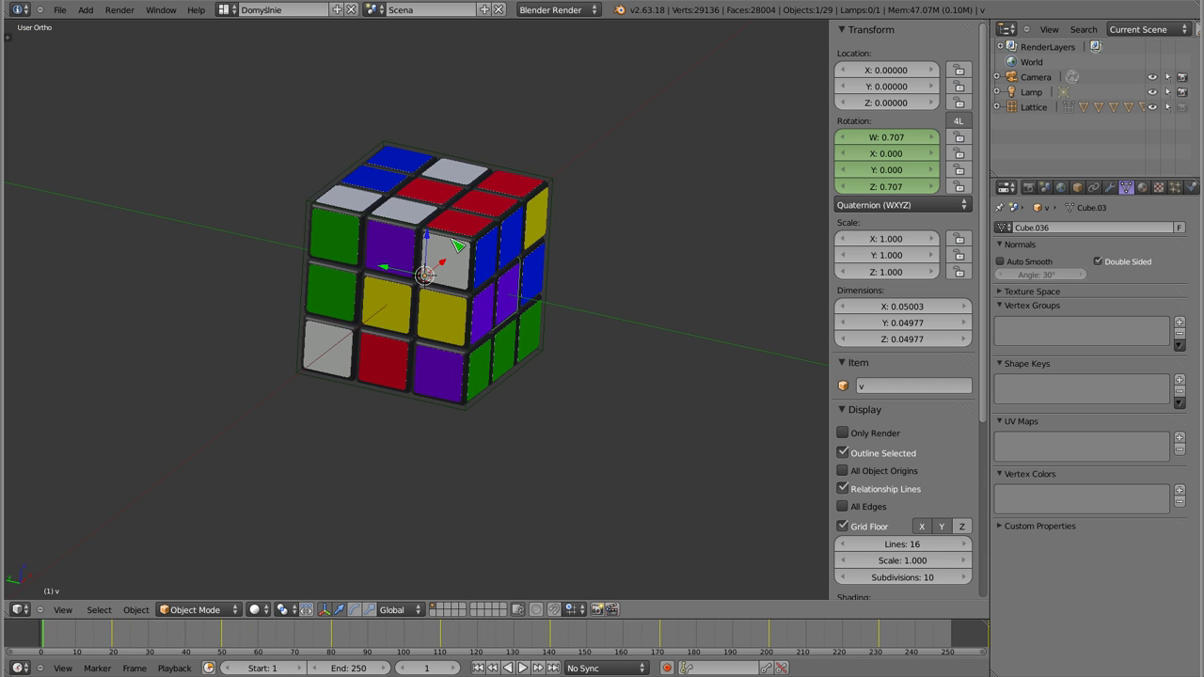
{"action": "left_click", "coordinate": [224, 10]}
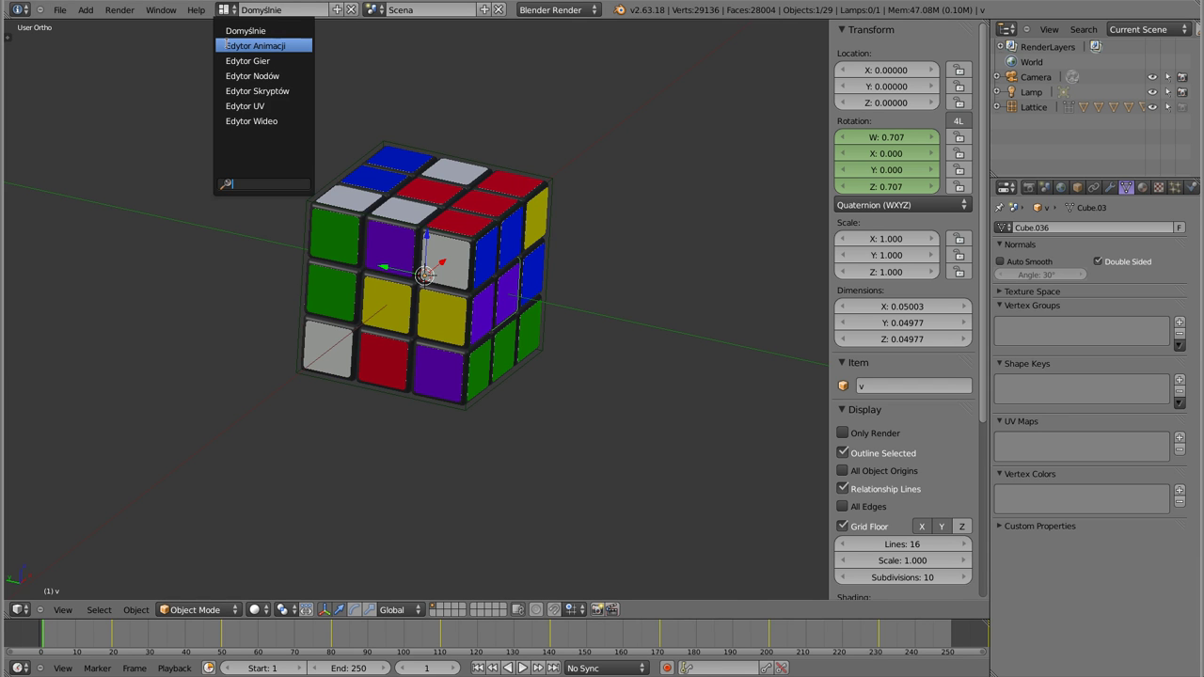
Step: Switch to the Edytor Animacji layout and make the F-Curve editor taller
{"action": "left_click", "coordinate": [297, 45]}
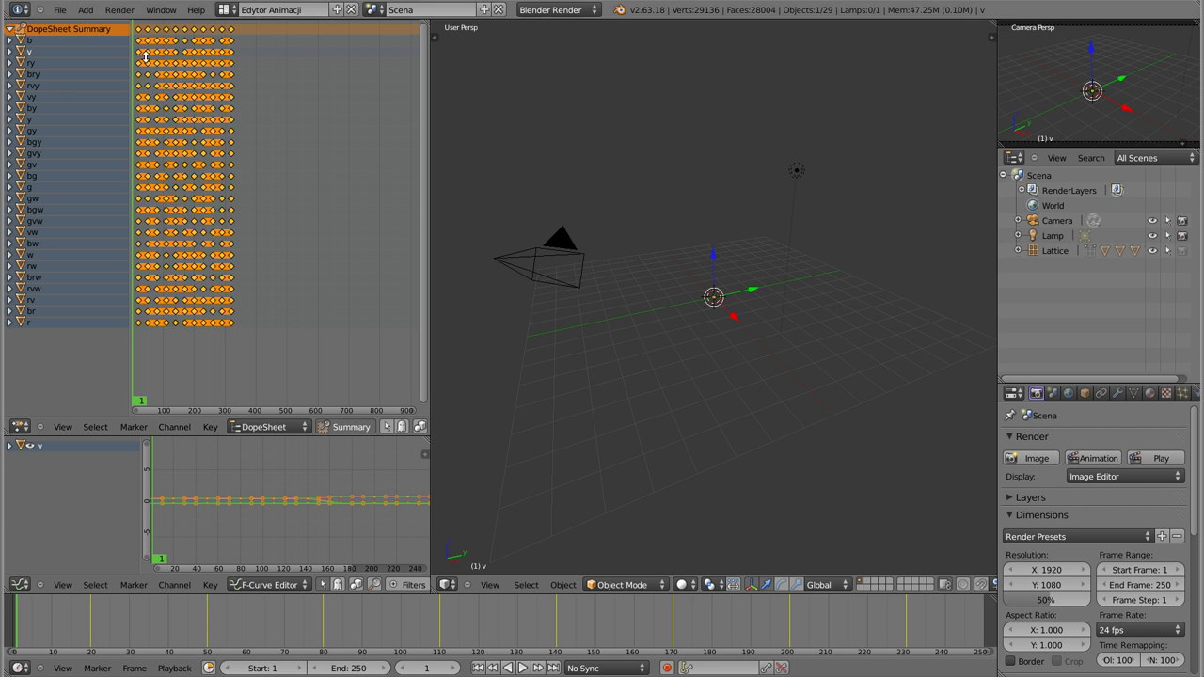
{"action": "middle_click_drag", "start_coordinate": [143, 179], "coordinate": [221, 243], "text": "ctrl"}
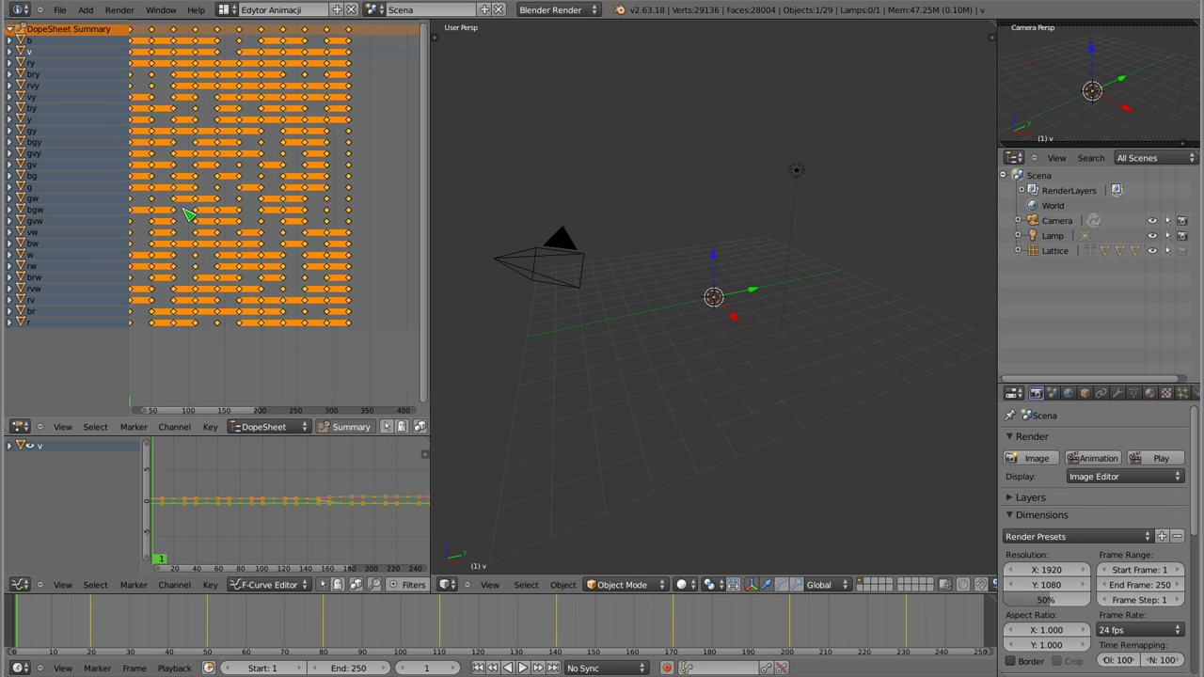
{"action": "left_click_drag", "start_coordinate": [266, 435], "coordinate": [266, 366]}
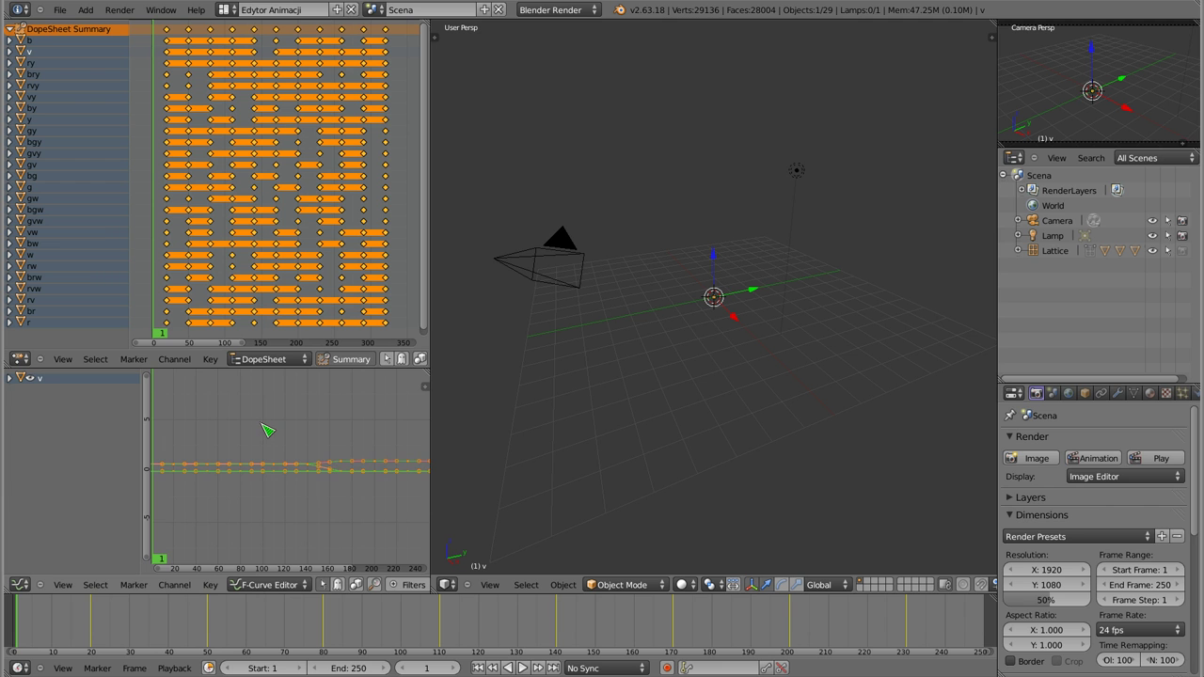
Step: Select all cube pieces and delete every keyframe
{"action": "key", "text": "Home"}
{"action": "scroll", "coordinate": [763, 270], "scroll_direction": "up", "scroll_amount": 3}
{"action": "scroll", "coordinate": [763, 270], "scroll_direction": "up", "scroll_amount": 4}
{"action": "key", "text": "a"}
{"action": "key", "text": "a"}
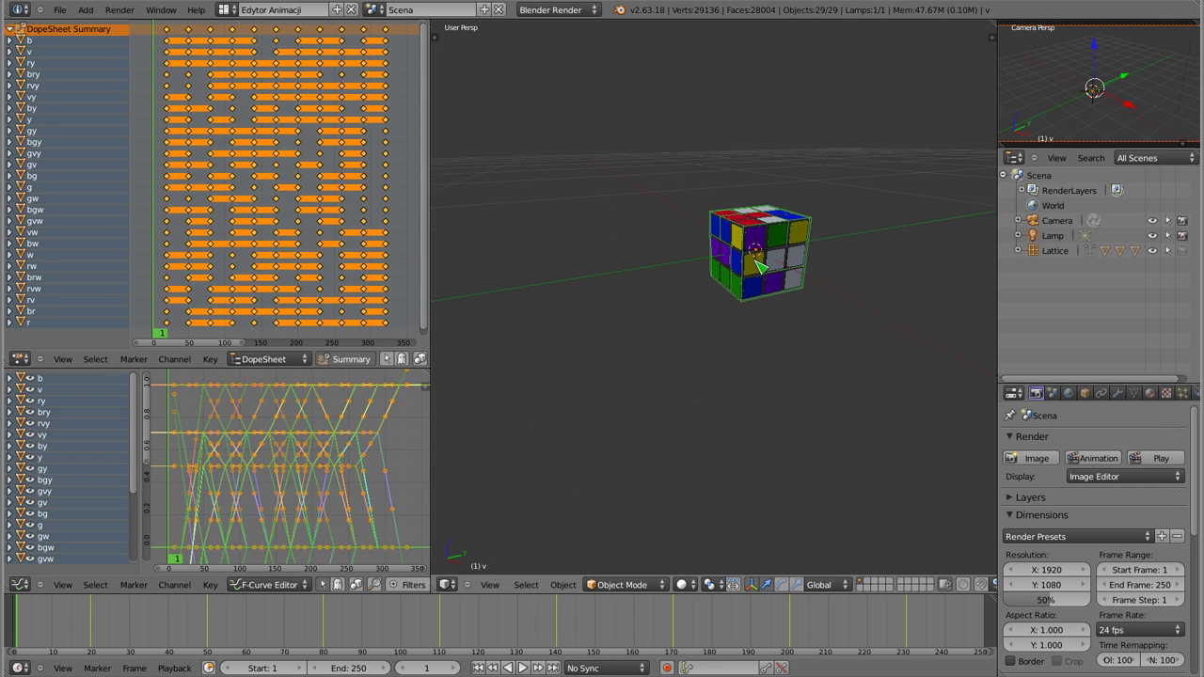
{"action": "key", "text": "Home"}
{"action": "middle_click_drag", "start_coordinate": [263, 467], "coordinate": [185, 400]}
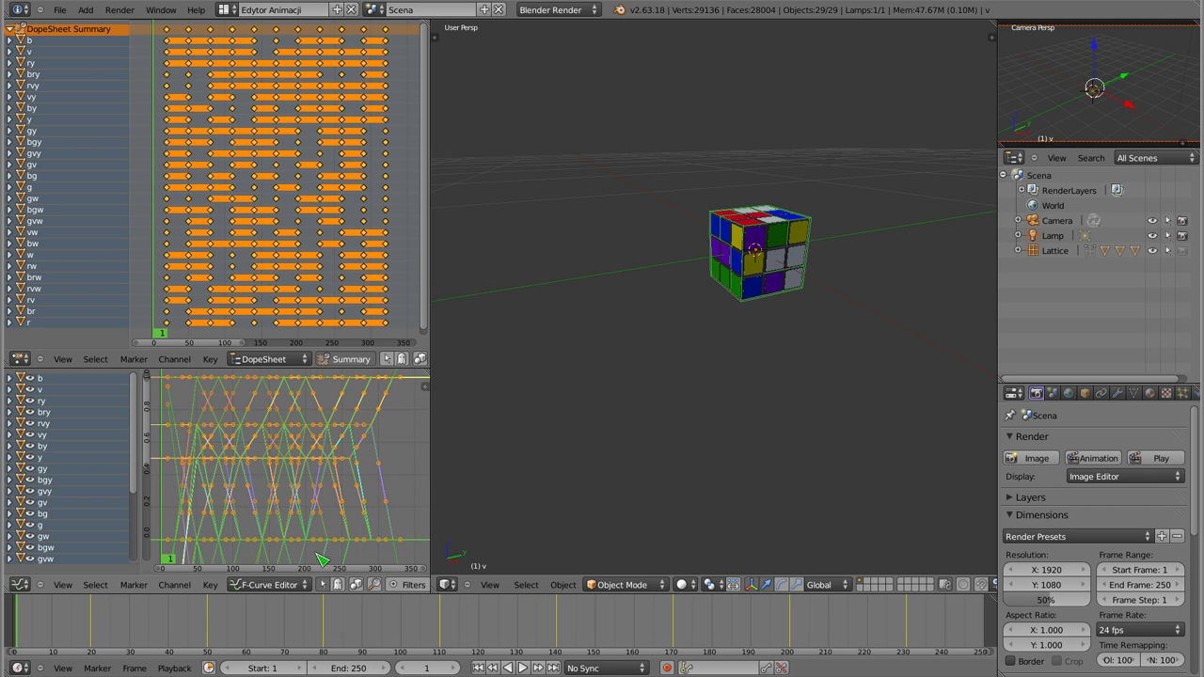
{"action": "key", "text": "x"}
{"action": "left_click", "coordinate": [284, 411]}
Step: Undo back to the solved cube and check it in wireframe
{"action": "mouse_move", "coordinate": [725, 296]}
{"action": "middle_mouse_down"}
{"action": "mouse_move", "coordinate": [730, 350]}
{"action": "mouse_move", "coordinate": [731, 296]}
{"action": "middle_mouse_up"}
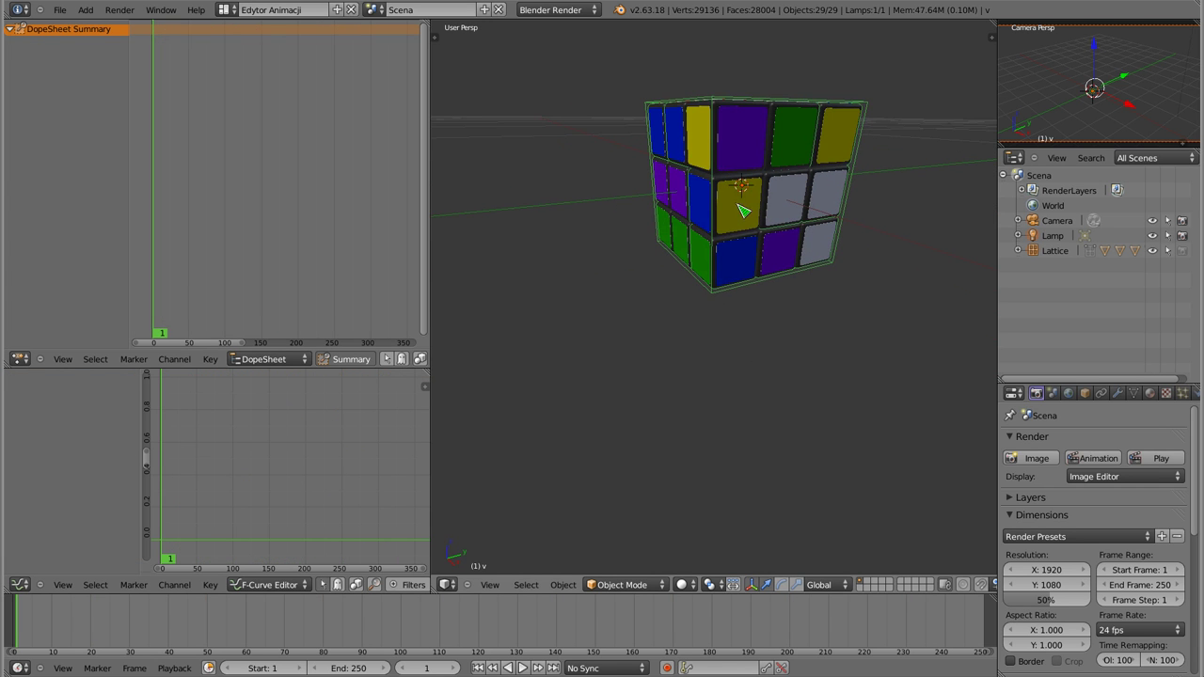
{"action": "middle_click_drag", "start_coordinate": [729, 222], "coordinate": [687, 294]}
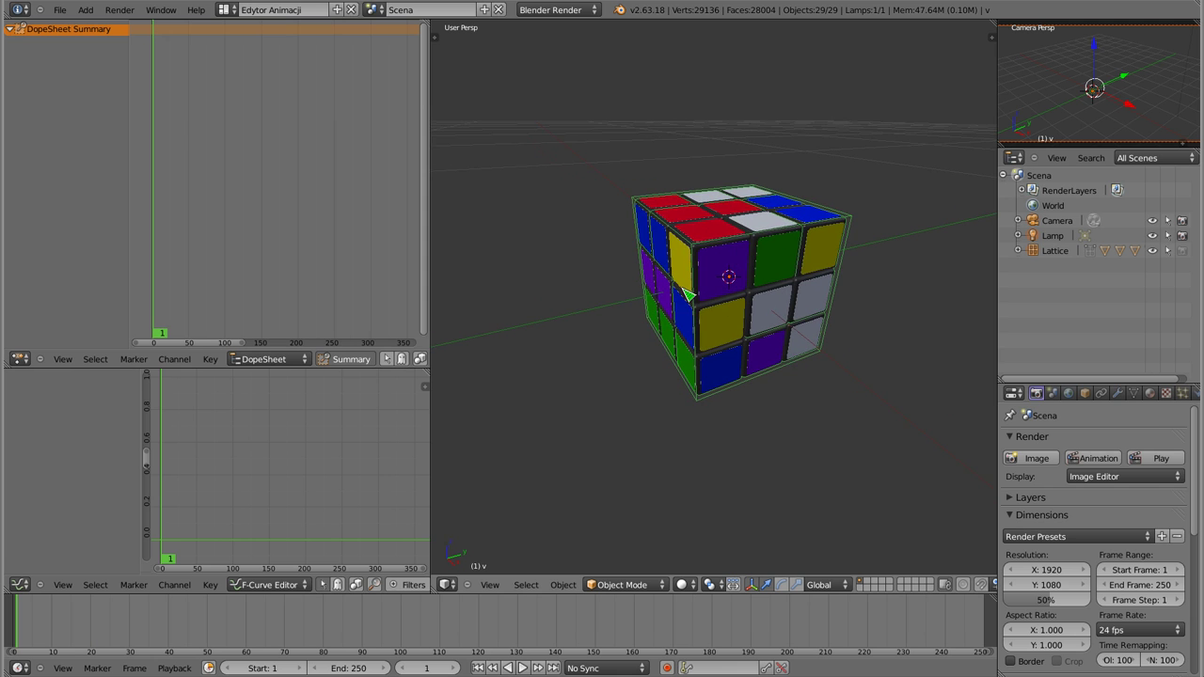
{"action": "key", "text": "ctrl+z"}
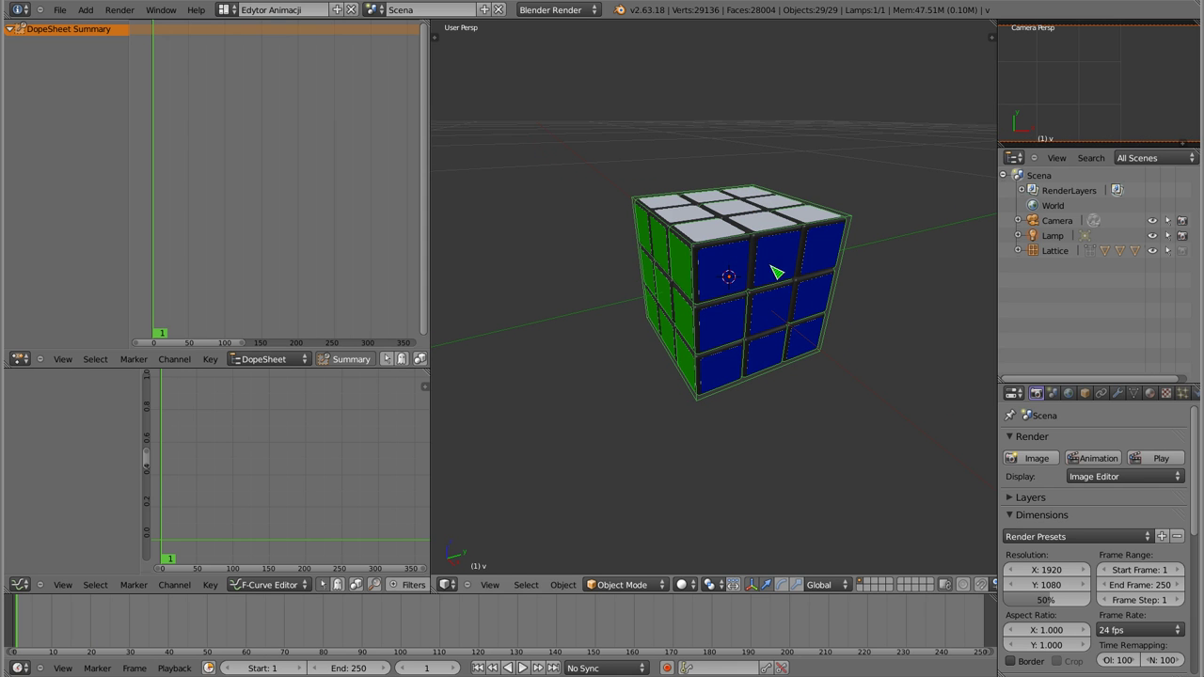
{"action": "key", "text": "z"}
{"action": "mouse_move", "coordinate": [678, 315]}
{"action": "middle_mouse_down"}
{"action": "mouse_move", "coordinate": [701, 336]}
{"action": "mouse_move", "coordinate": [720, 331]}
{"action": "mouse_move", "coordinate": [707, 403]}
{"action": "mouse_move", "coordinate": [592, 201]}
{"action": "middle_mouse_up"}
{"action": "right_click", "coordinate": [720, 331]}
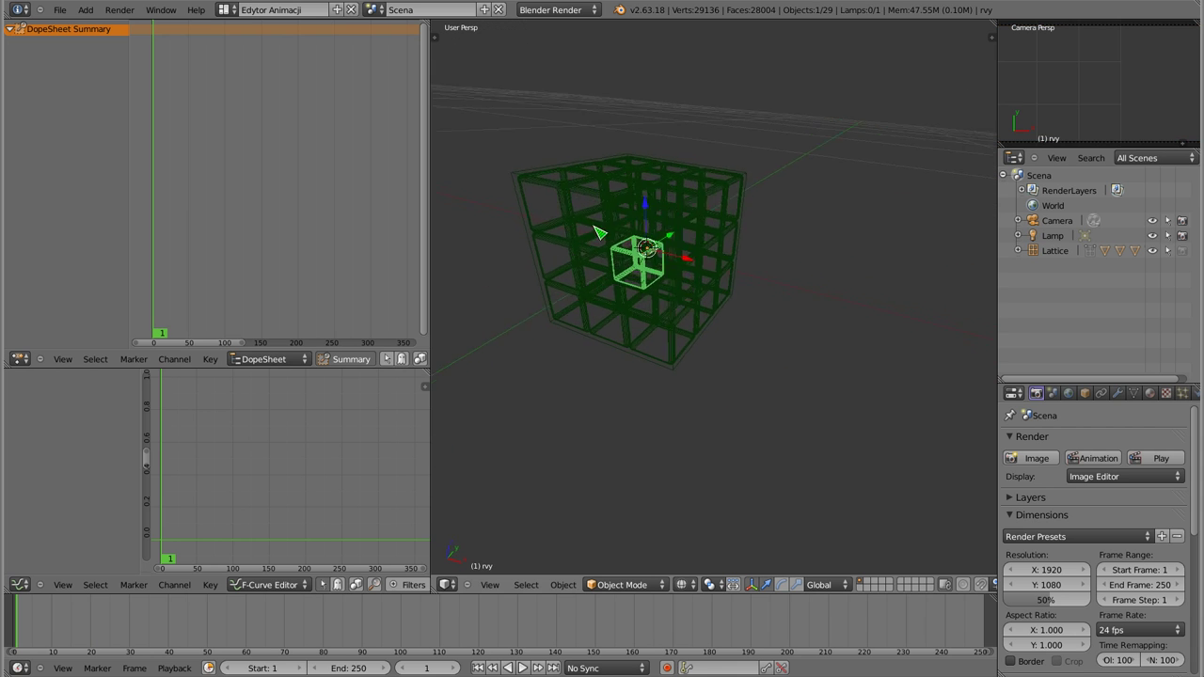
{"action": "key", "text": "z"}
Step: Box-select all the cube pieces, then deselect them
{"action": "key", "text": "a"}
{"action": "key", "text": "z"}
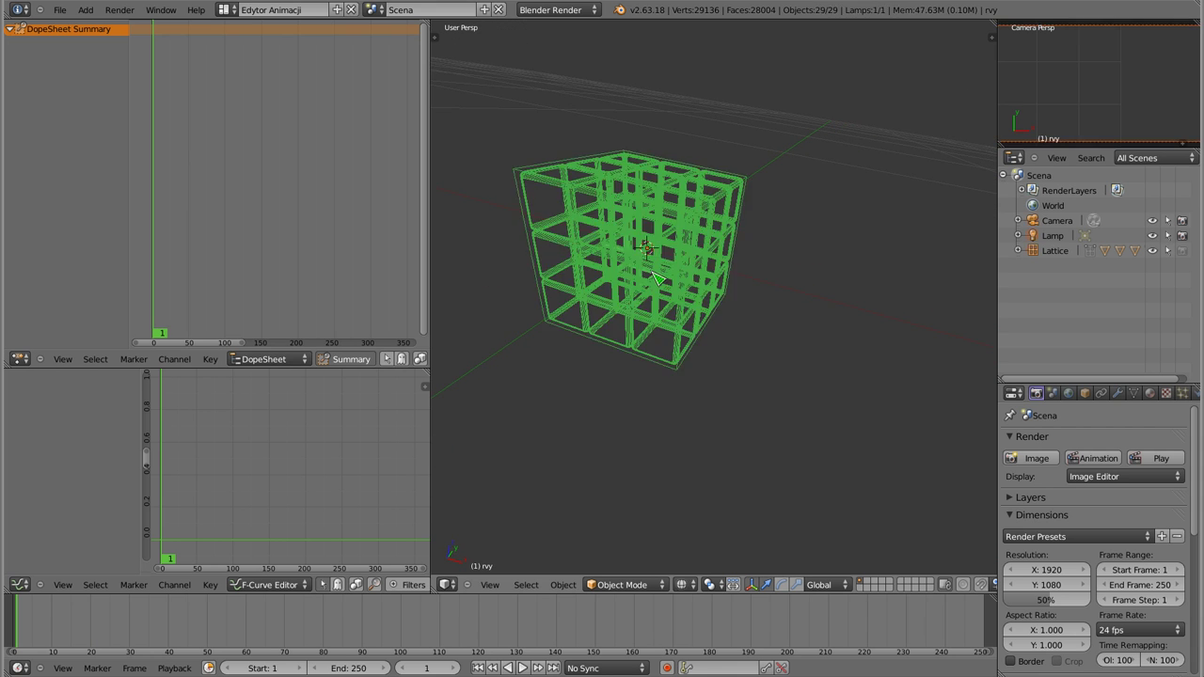
{"action": "key", "text": "a"}
{"action": "key", "text": "b"}
{"action": "left_click_drag", "start_coordinate": [487, 101], "coordinate": [839, 430]}
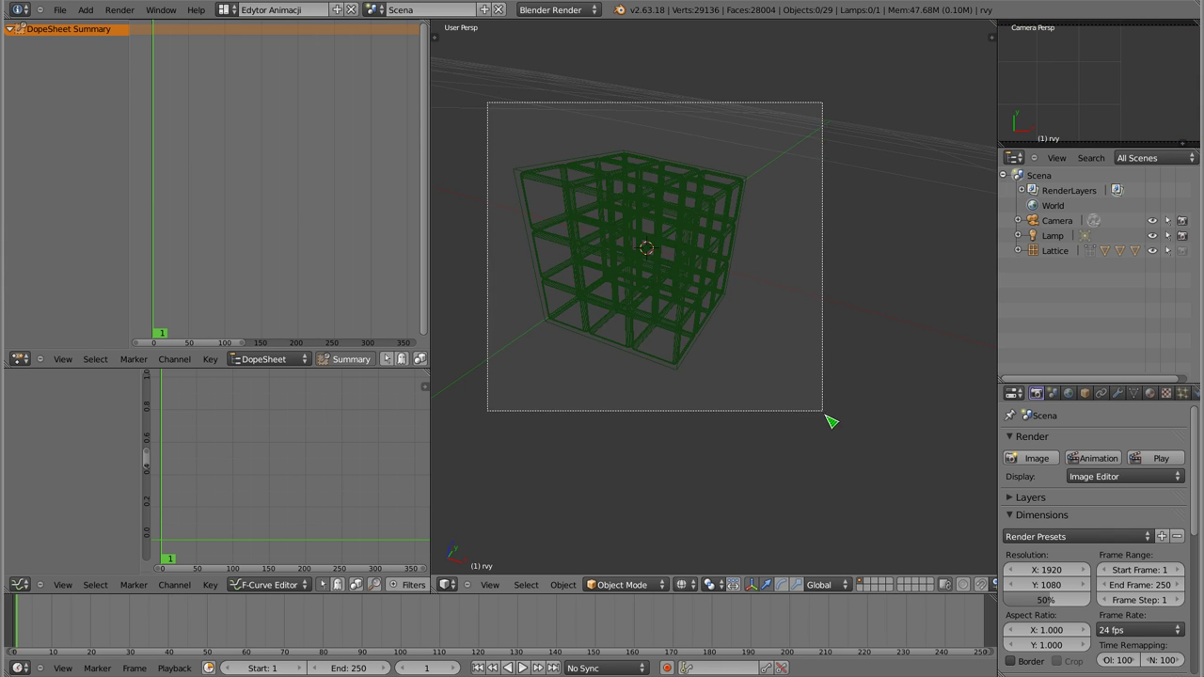
{"action": "key", "text": "a"}
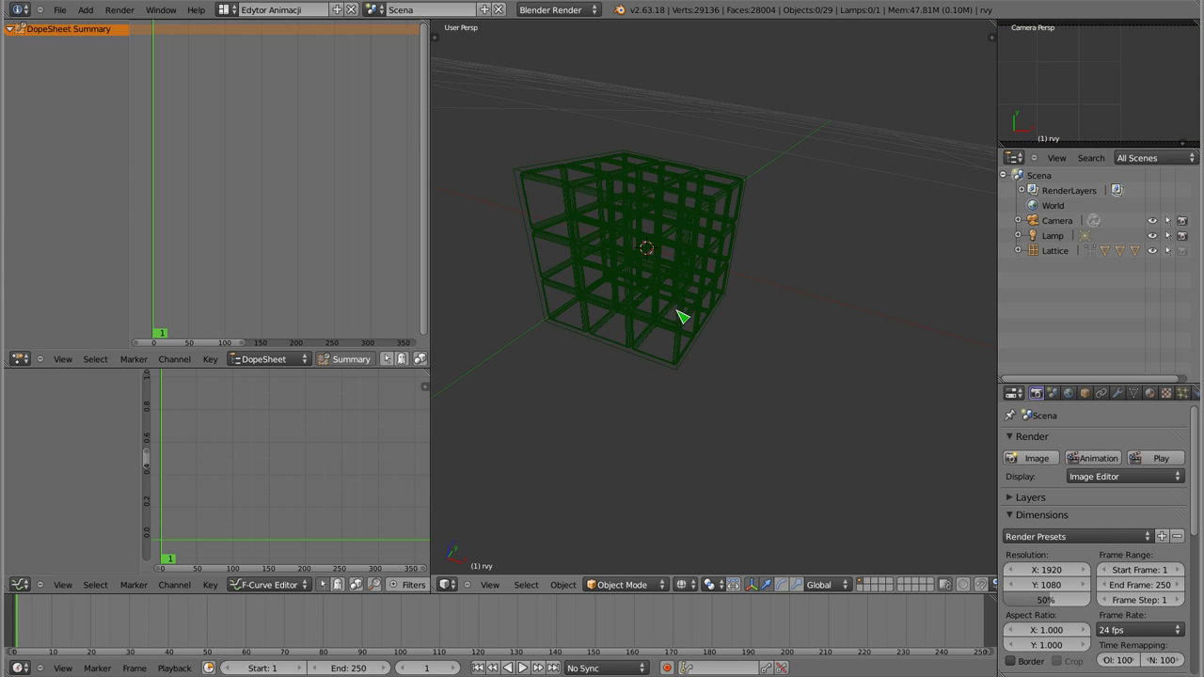
Step: Hide the lattice object
{"action": "right_click", "coordinate": [644, 365]}
{"action": "mouse_move", "coordinate": [659, 384]}
{"action": "middle_mouse_down"}
{"action": "mouse_move", "coordinate": [618, 430]}
{"action": "mouse_move", "coordinate": [637, 400]}
{"action": "middle_mouse_up"}
{"action": "key", "text": "z"}
{"action": "mouse_move", "coordinate": [805, 412]}
{"action": "middle_mouse_down"}
{"action": "mouse_move", "coordinate": [846, 382]}
{"action": "mouse_move", "coordinate": [806, 350]}
{"action": "middle_mouse_up"}
{"action": "key", "text": "h"}
Step: Hide the camera and lamp
{"action": "mouse_move", "coordinate": [623, 317]}
{"action": "middle_mouse_down"}
{"action": "mouse_move", "coordinate": [758, 349]}
{"action": "mouse_move", "coordinate": [785, 410]}
{"action": "mouse_move", "coordinate": [699, 232]}
{"action": "middle_mouse_up"}
{"action": "right_click", "coordinate": [699, 236]}
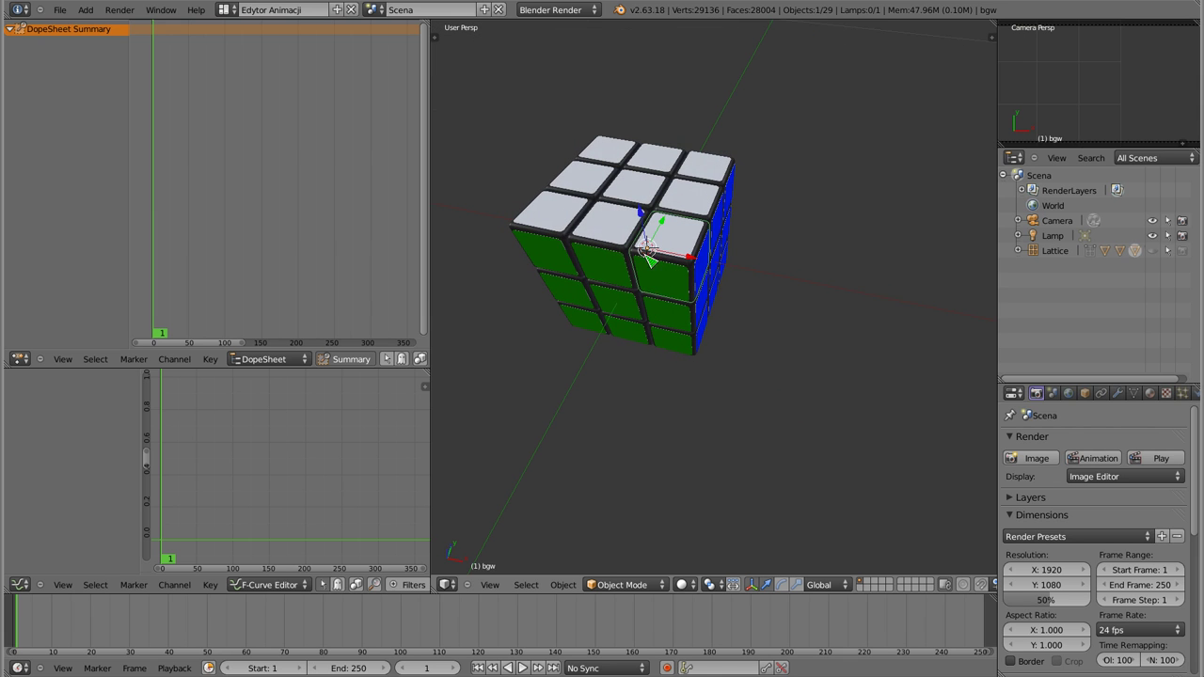
{"action": "scroll", "coordinate": [634, 334], "scroll_direction": "down", "scroll_amount": 2}
{"action": "scroll", "coordinate": [647, 282], "scroll_direction": "down", "scroll_amount": 4}
{"action": "scroll", "coordinate": [647, 287], "scroll_direction": "down", "scroll_amount": 3}
{"action": "scroll", "coordinate": [649, 291], "scroll_direction": "down", "scroll_amount": 2}
{"action": "scroll", "coordinate": [648, 289], "scroll_direction": "down", "scroll_amount": 3}
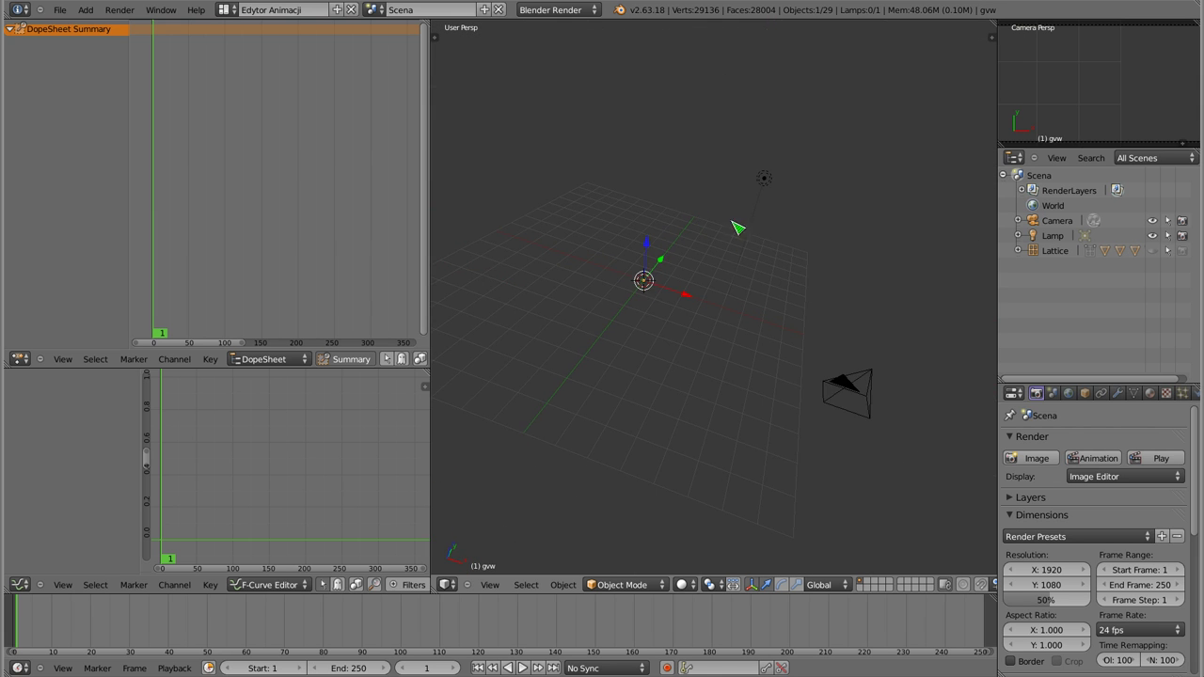
{"action": "right_click", "coordinate": [849, 377]}
{"action": "right_click", "coordinate": [766, 182], "text": "shift"}
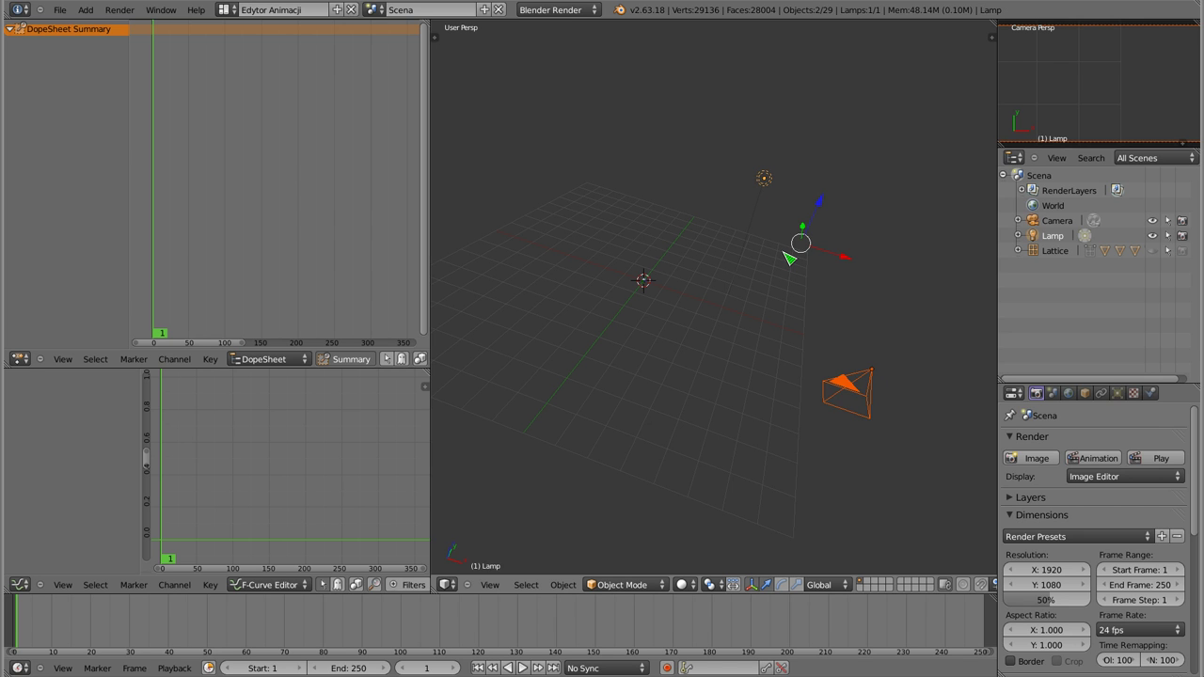
{"action": "key", "text": "h"}
Step: Select all cube pieces and frame them in the wireframe view
{"action": "scroll", "coordinate": [687, 310], "scroll_direction": "up", "scroll_amount": 3}
{"action": "middle_click_drag", "start_coordinate": [688, 311], "coordinate": [680, 237]}
{"action": "scroll", "coordinate": [679, 277], "scroll_direction": "up", "scroll_amount": 4}
{"action": "key", "text": "a"}
{"action": "key", "text": "z"}
{"action": "key", "text": "a"}
{"action": "key", "text": "a"}
{"action": "key", "text": "KP_Decimal"}
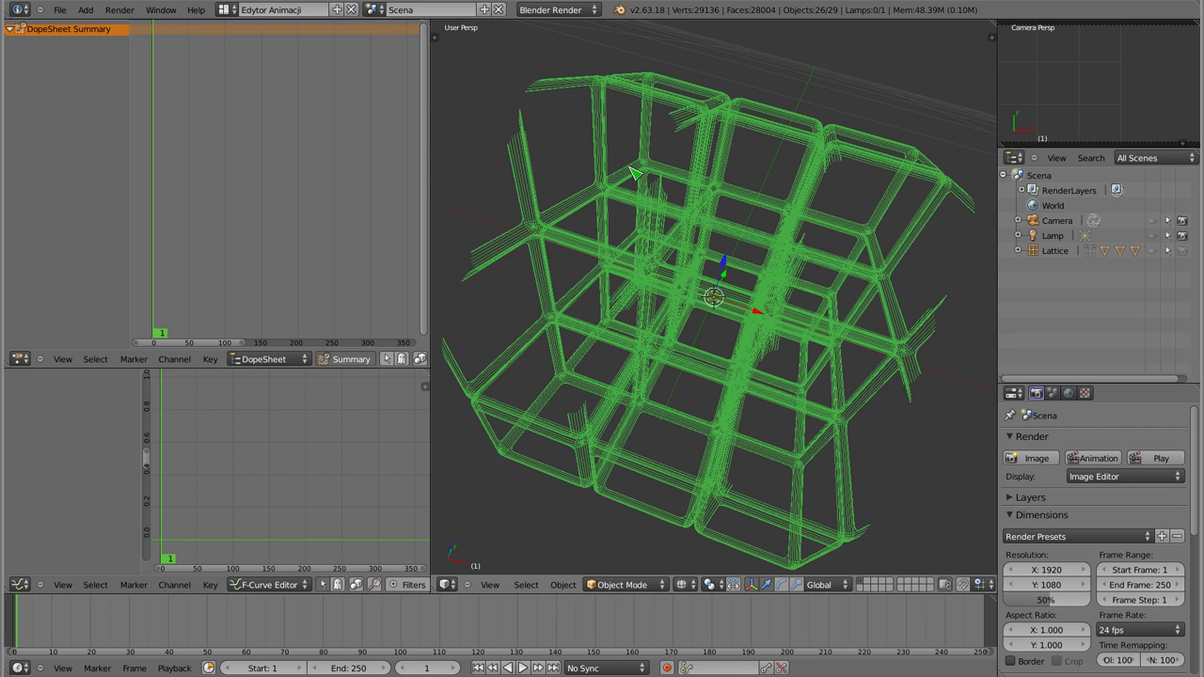
{"action": "scroll", "coordinate": [759, 270], "scroll_direction": "down", "scroll_amount": 4}
{"action": "mouse_move", "coordinate": [759, 270]}
{"action": "middle_mouse_down"}
{"action": "mouse_move", "coordinate": [737, 359]}
{"action": "mouse_move", "coordinate": [653, 349]}
{"action": "mouse_move", "coordinate": [809, 403]}
{"action": "mouse_move", "coordinate": [752, 318]}
{"action": "middle_mouse_up"}
Step: Return to solid shading and enlarge the F-Curve editor upward
{"action": "key", "text": "a"}
{"action": "key", "text": "z"}
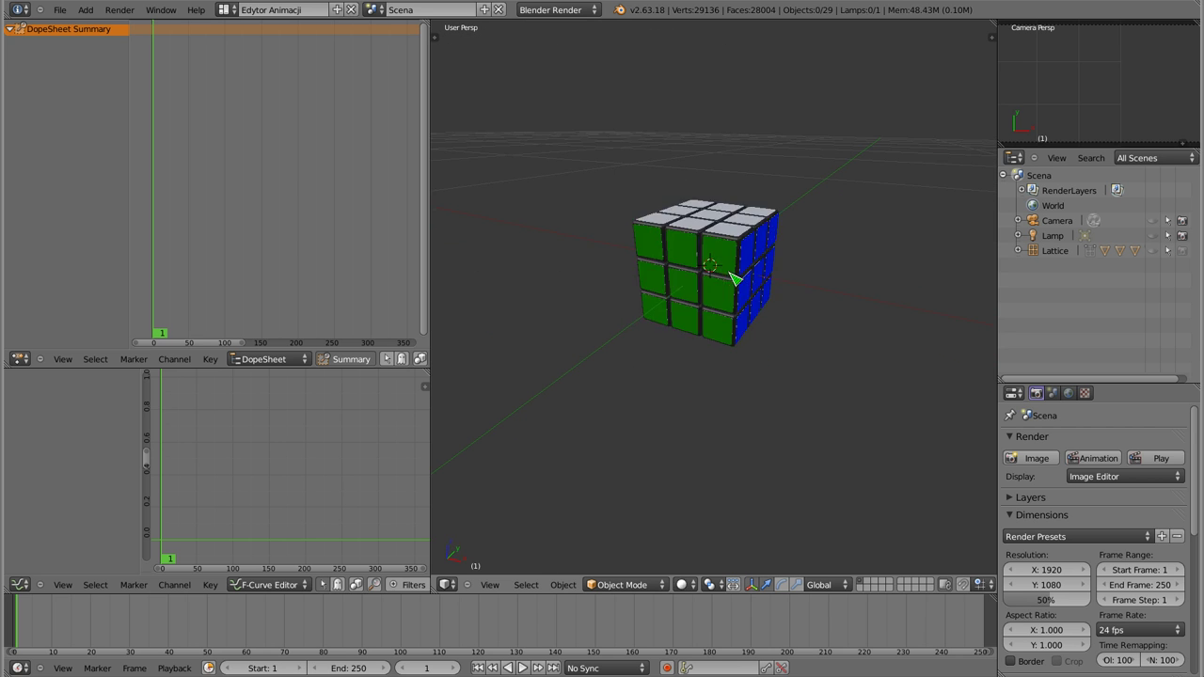
{"action": "scroll", "coordinate": [732, 272], "scroll_direction": "up", "scroll_amount": 3}
{"action": "scroll", "coordinate": [732, 273], "scroll_direction": "down", "scroll_amount": 2}
{"action": "middle_click_drag", "start_coordinate": [728, 269], "coordinate": [720, 349]}
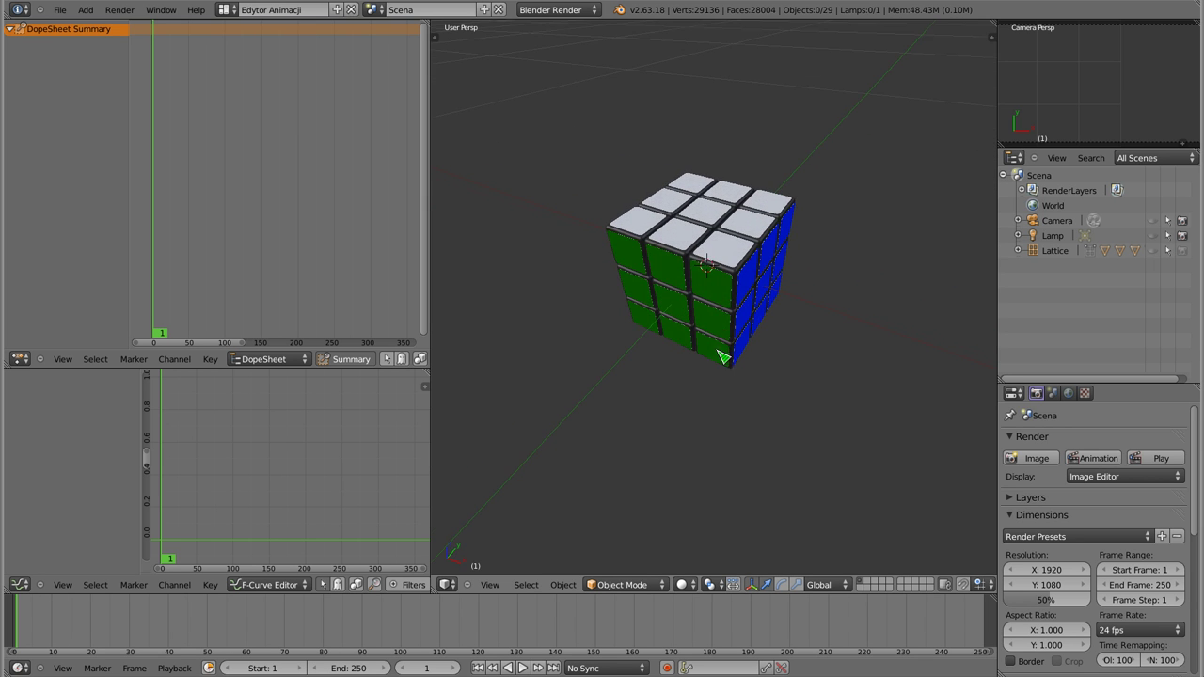
{"action": "middle_click_drag", "start_coordinate": [704, 255], "coordinate": [704, 242]}
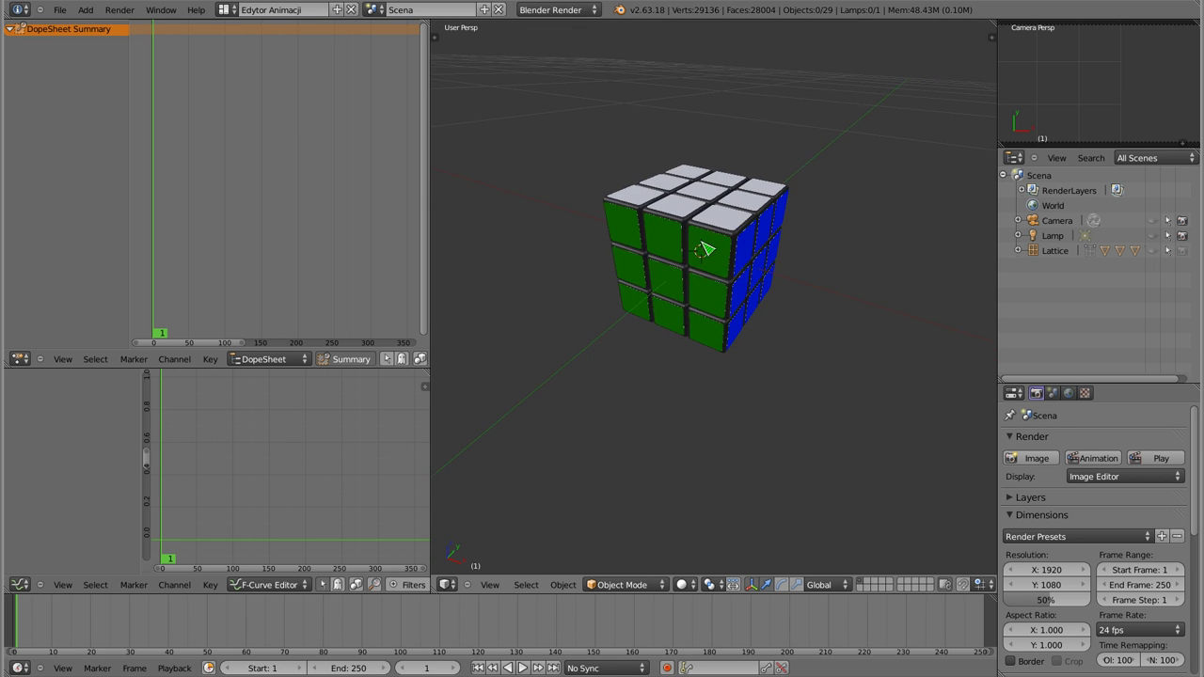
{"action": "scroll", "coordinate": [715, 242], "scroll_direction": "down", "scroll_amount": 1}
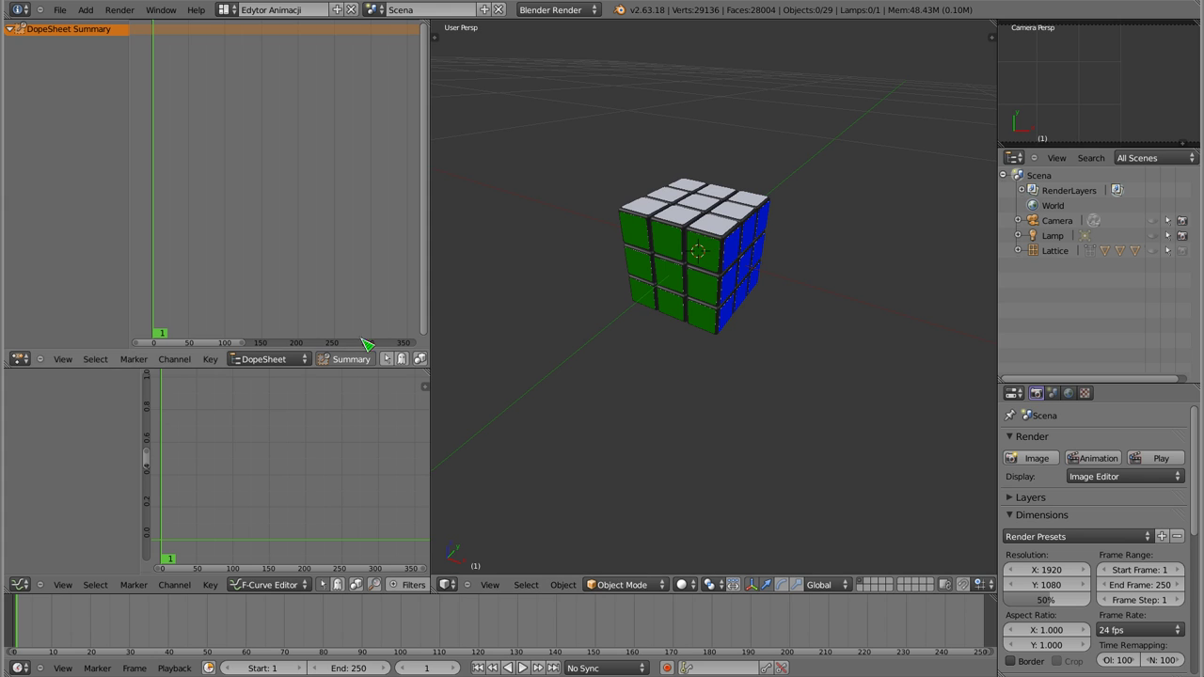
{"action": "left_click_drag", "start_coordinate": [270, 369], "coordinate": [295, 236]}
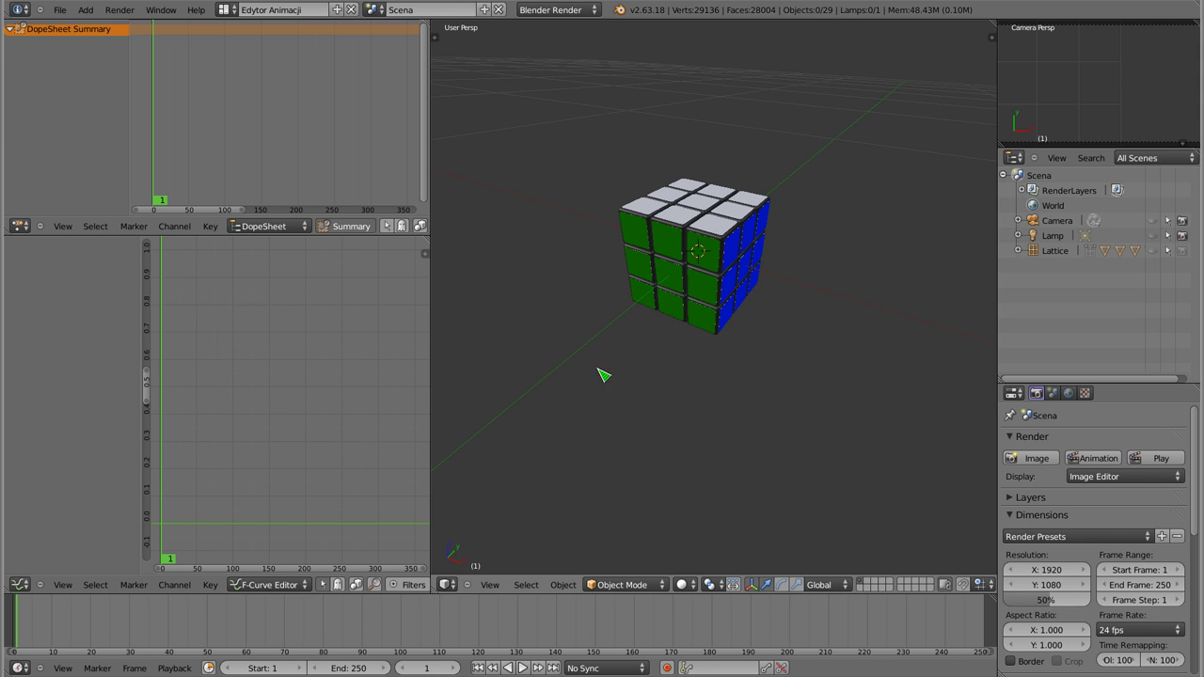
Step: Select the bgw corner piece and show the transform properties panel beside the viewport
{"action": "right_click", "coordinate": [725, 247]}
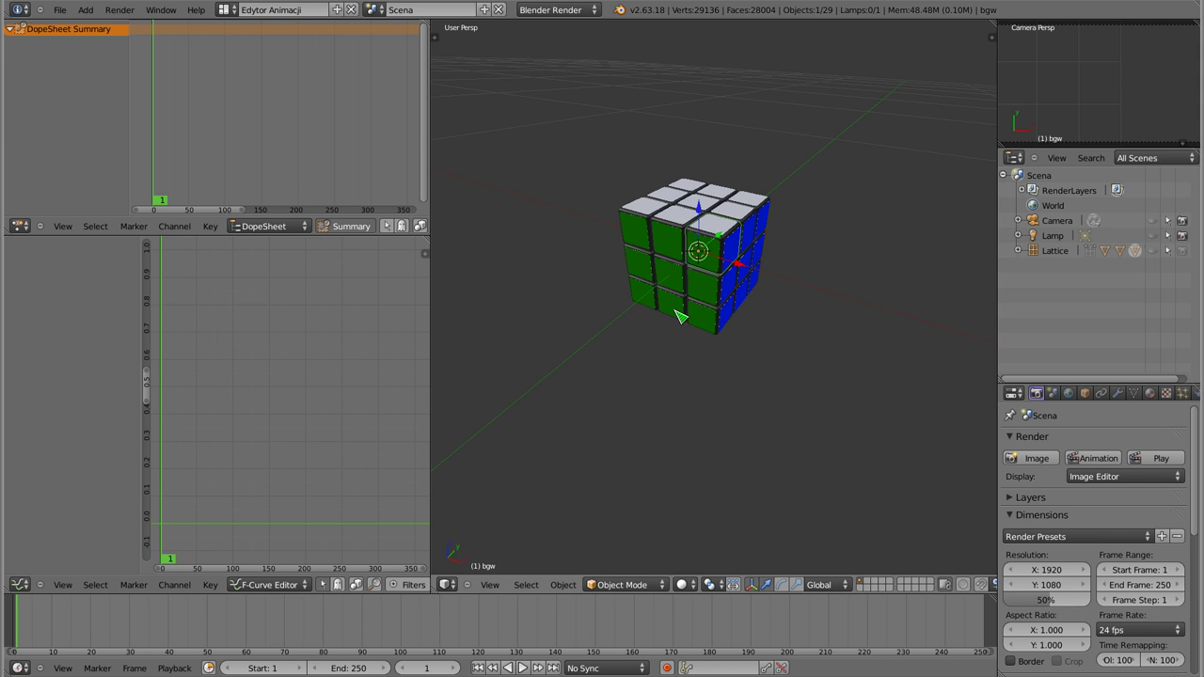
{"action": "key", "text": "n"}
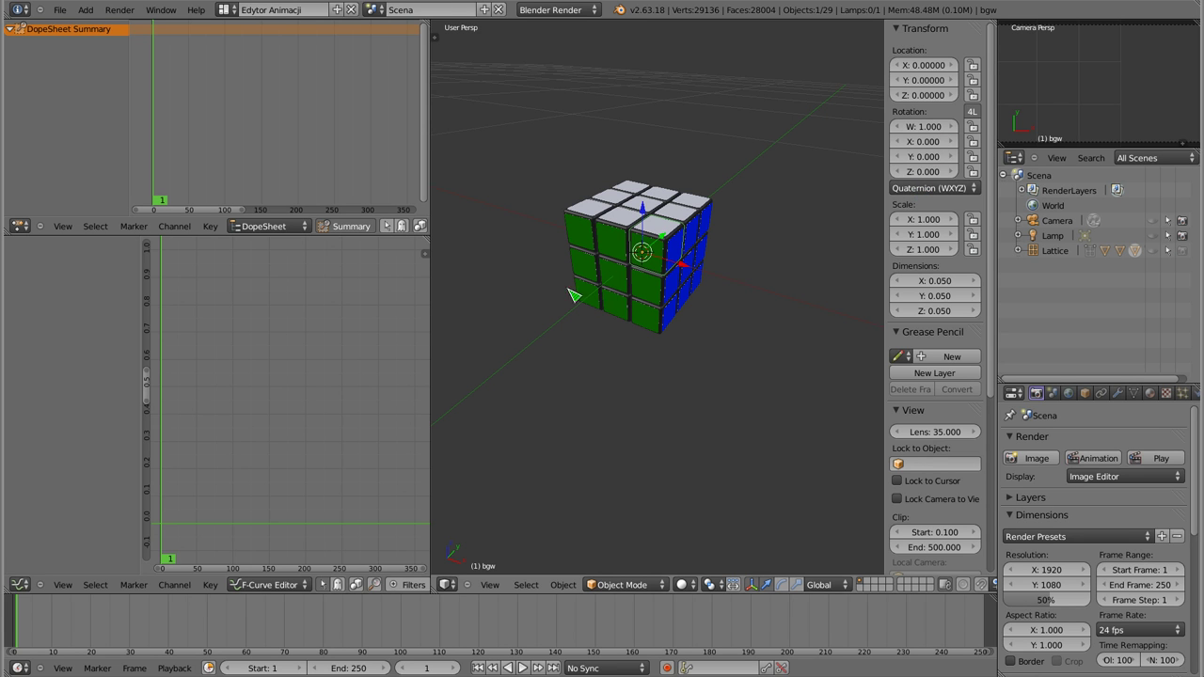
{"action": "left_click", "coordinate": [131, 623]}
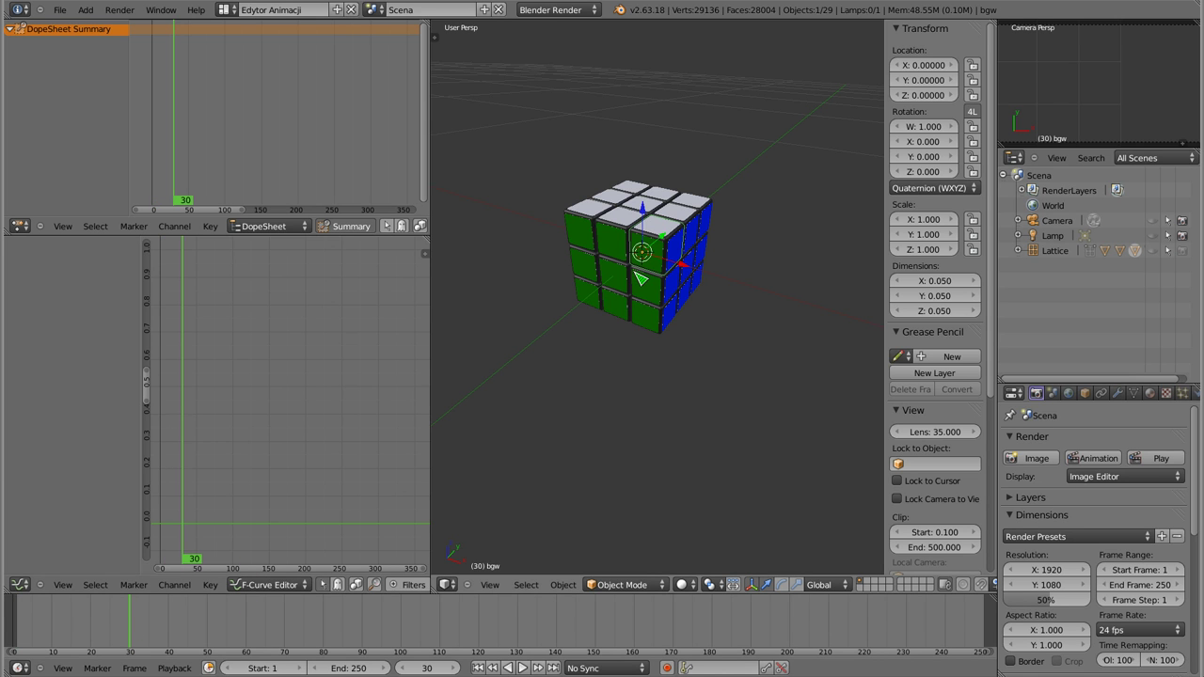
{"action": "left_click", "coordinate": [21, 623]}
Step: In wireframe, key all cube pieces' rotation at frames 1 and 30, then return to frame 1
{"action": "key", "text": "a"}
{"action": "key", "text": "z"}
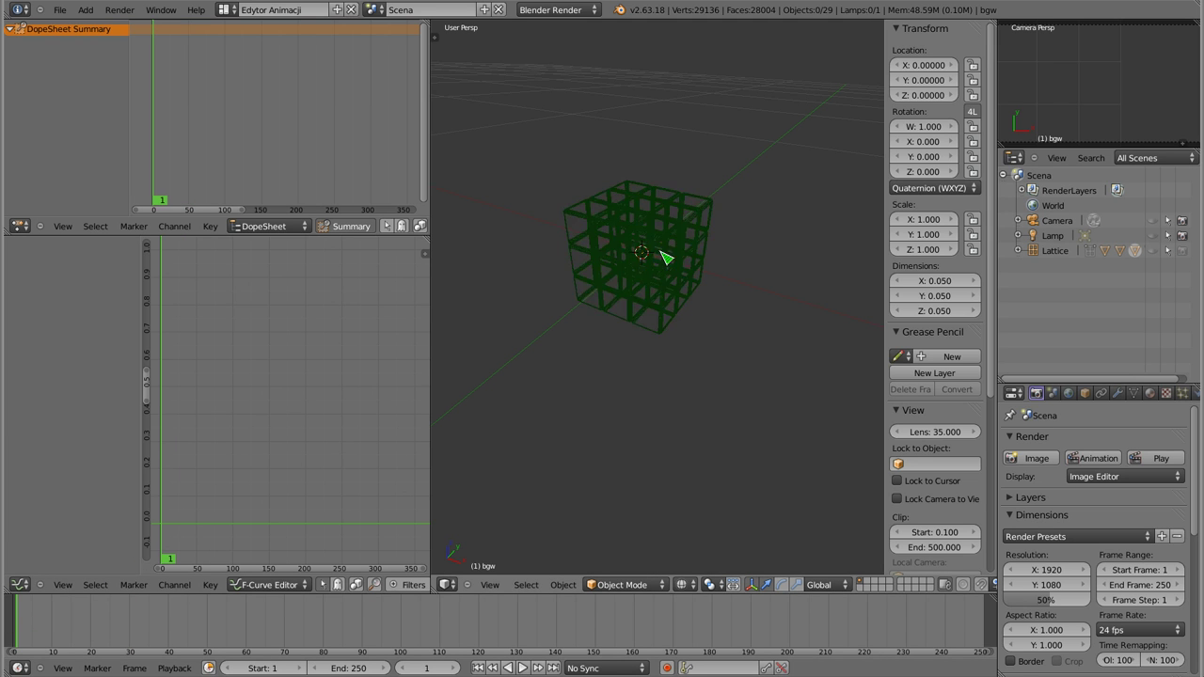
{"action": "key", "text": "a"}
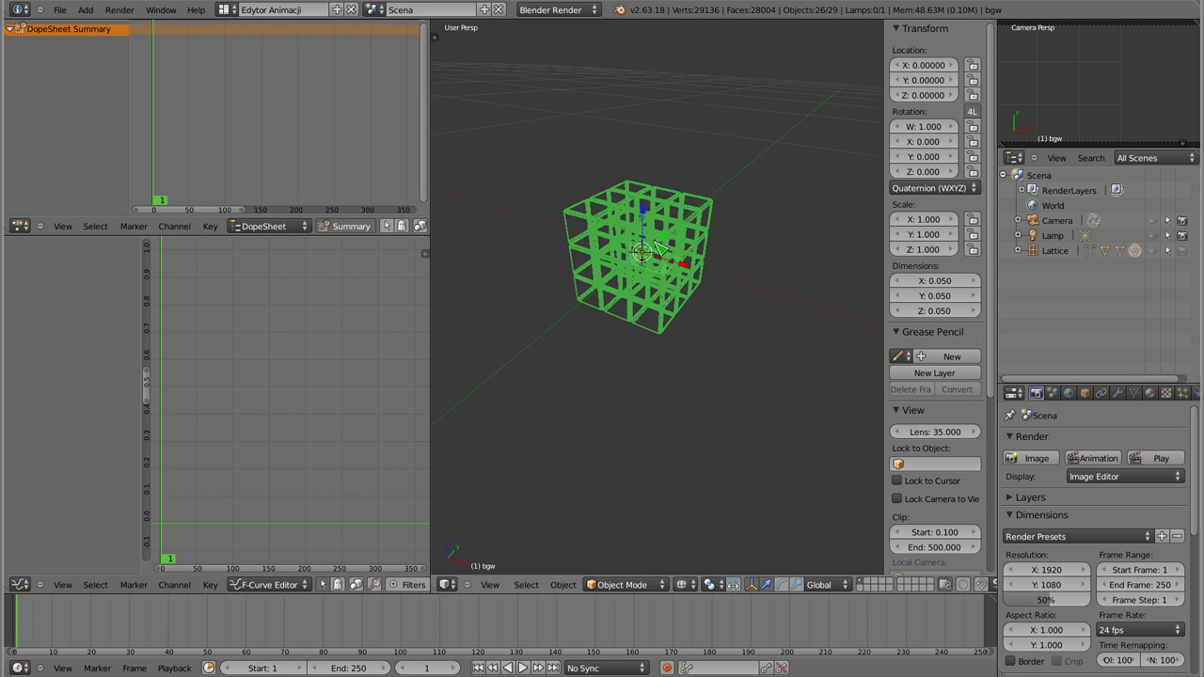
{"action": "key", "text": "i"}
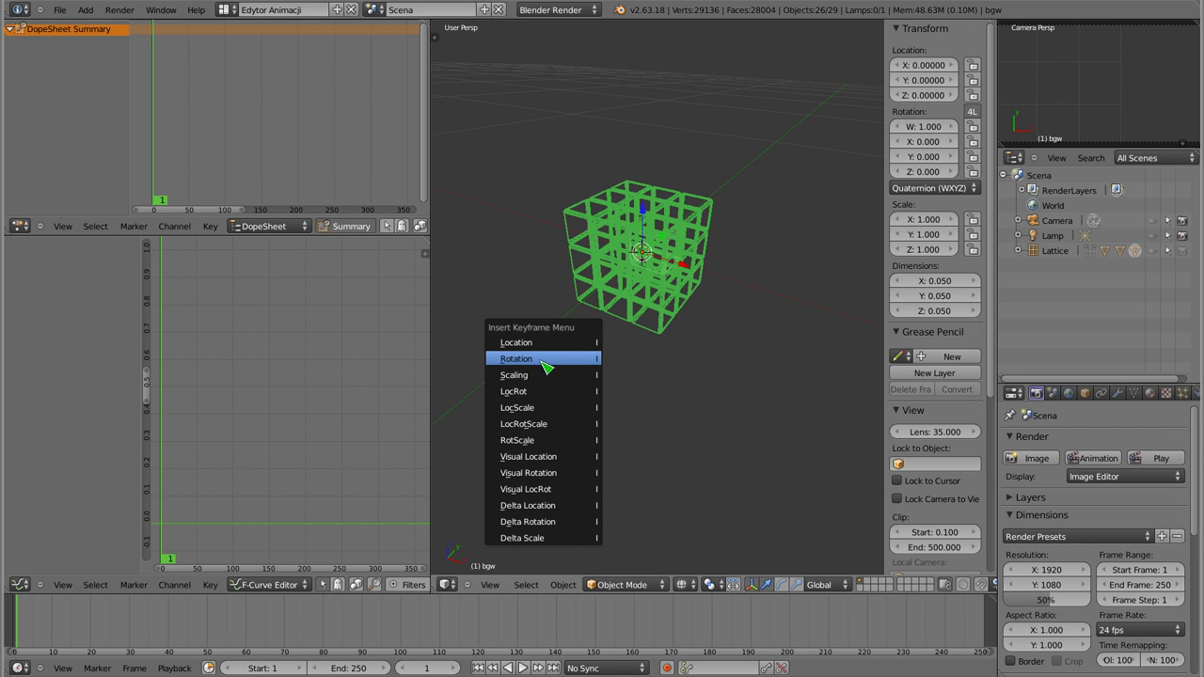
{"action": "left_click", "coordinate": [558, 366]}
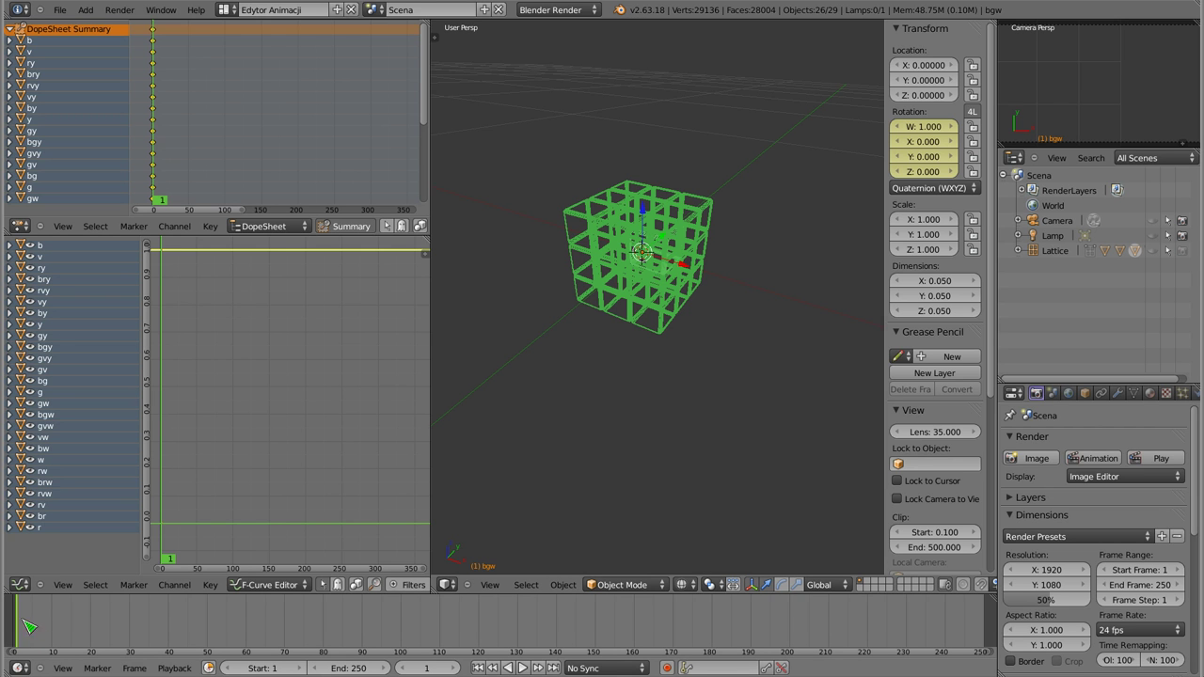
{"action": "left_click", "coordinate": [130, 627]}
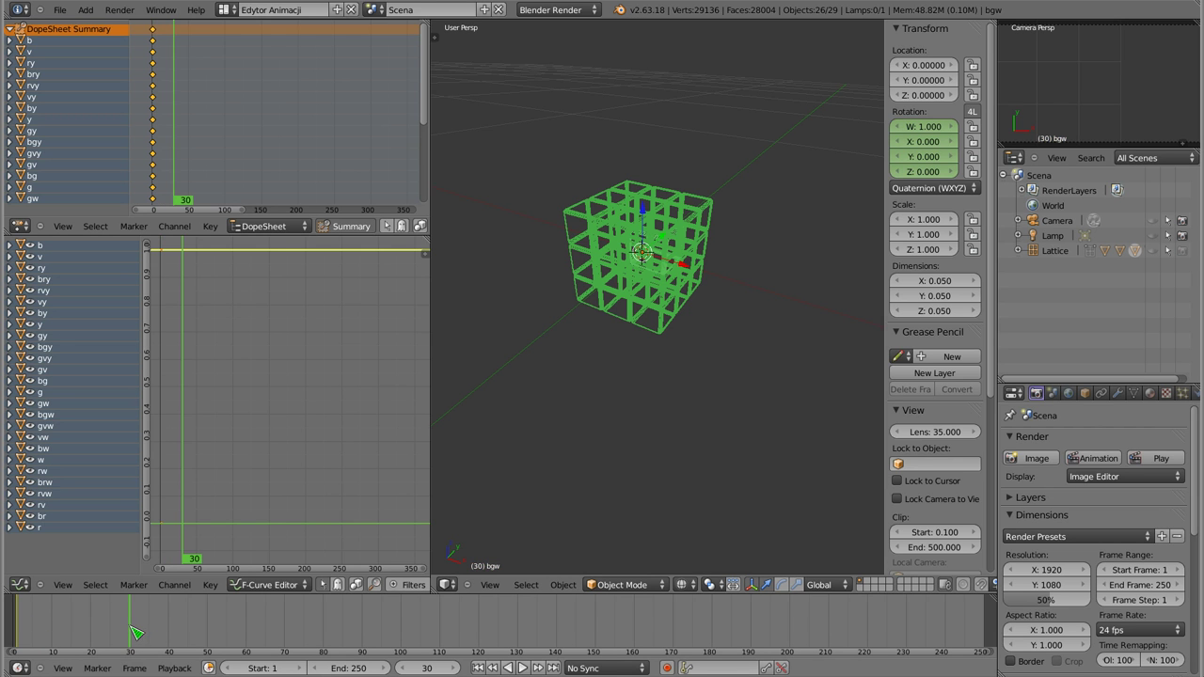
{"action": "key", "text": "i"}
{"action": "left_click", "coordinate": [532, 376]}
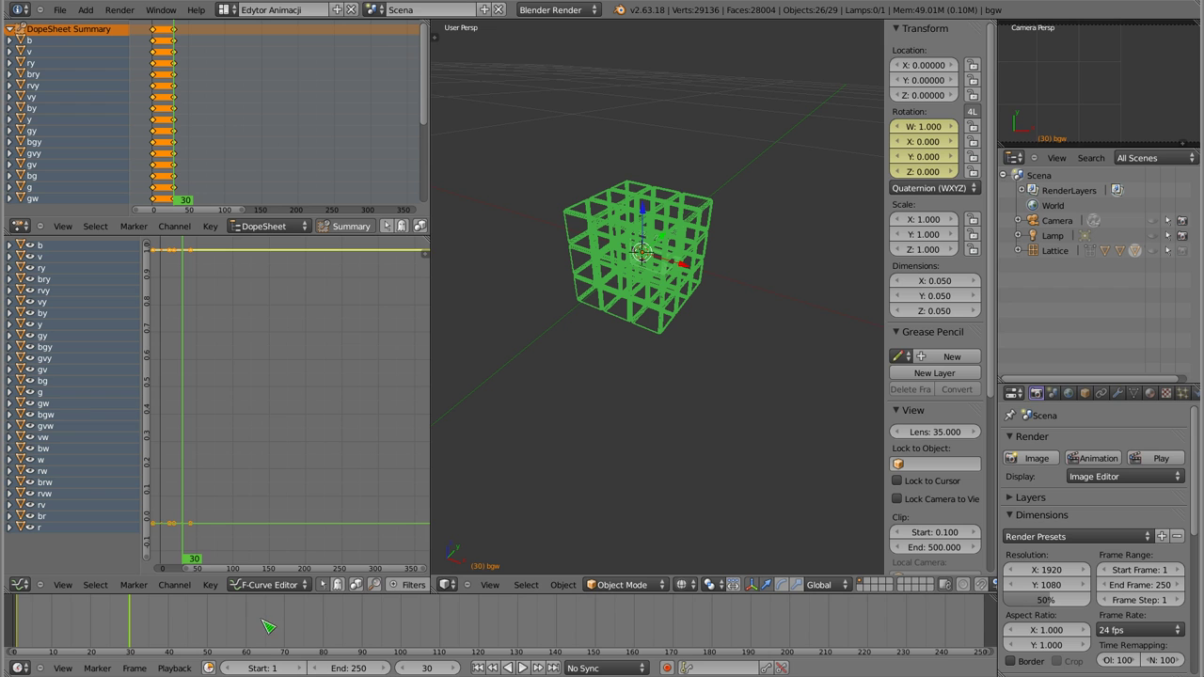
{"action": "key", "text": "shift+Left"}
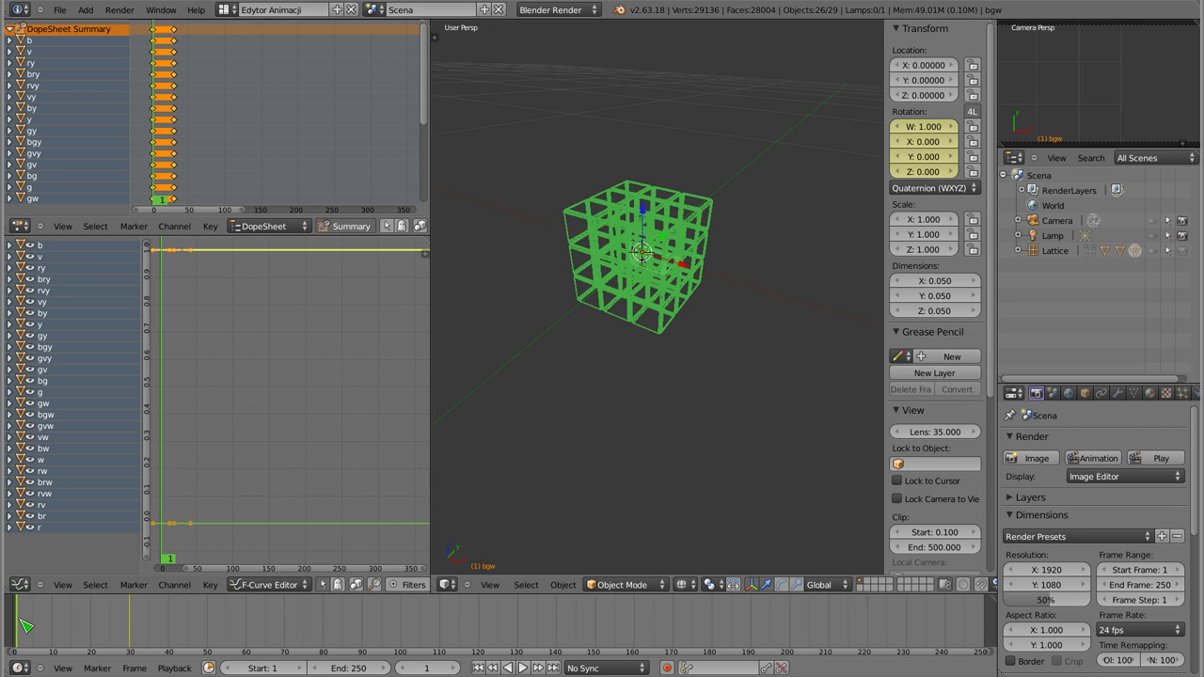
Step: Back in solid shading at frame 30, select the nine pieces of the green face layer
{"action": "key", "text": "a"}
{"action": "key", "text": "z"}
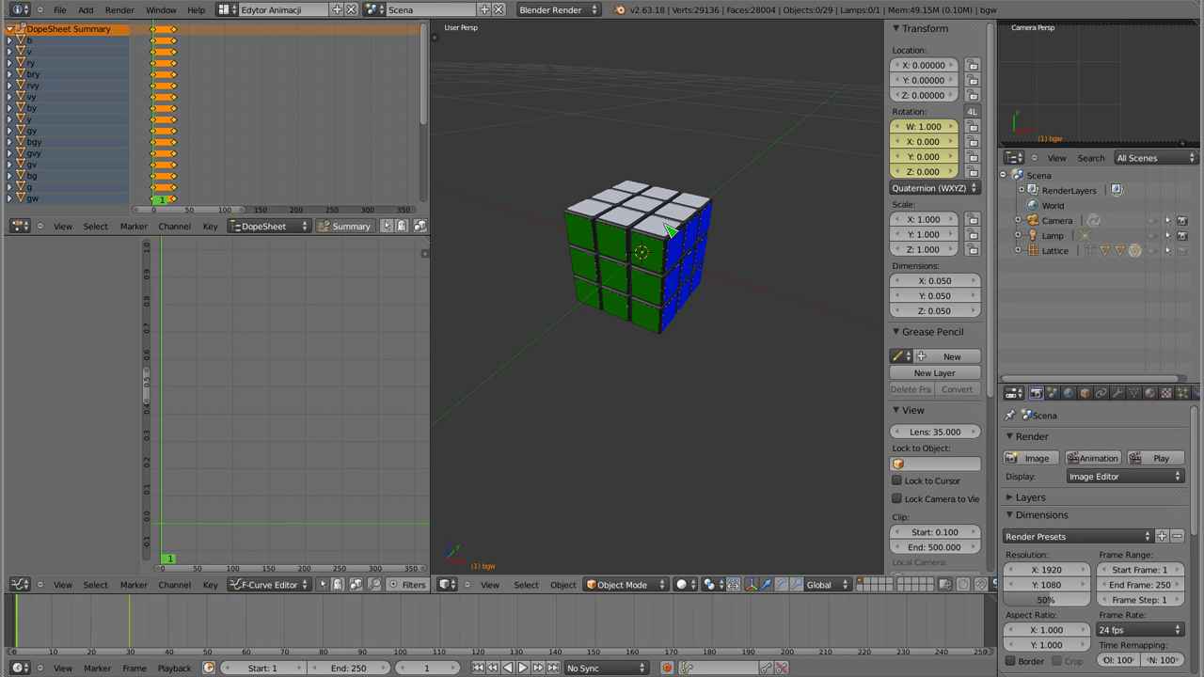
{"action": "left_click", "coordinate": [133, 622]}
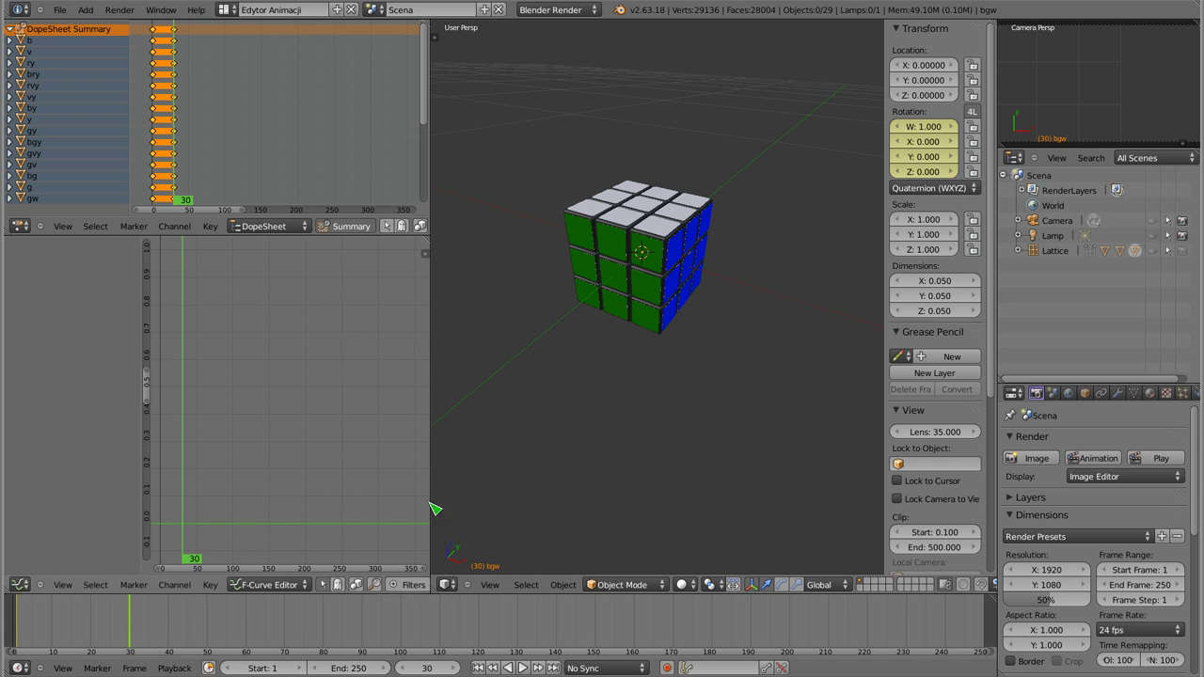
{"action": "right_click", "coordinate": [596, 228]}
{"action": "right_click", "coordinate": [618, 241], "text": "shift"}
{"action": "right_click", "coordinate": [649, 247], "text": "shift"}
{"action": "right_click", "coordinate": [593, 276], "text": "shift"}
{"action": "right_click", "coordinate": [616, 276], "text": "shift"}
{"action": "right_click", "coordinate": [649, 282], "text": "shift"}
{"action": "right_click", "coordinate": [587, 299], "text": "shift"}
{"action": "right_click", "coordinate": [616, 308], "text": "shift"}
{"action": "right_click", "coordinate": [657, 318], "text": "shift"}
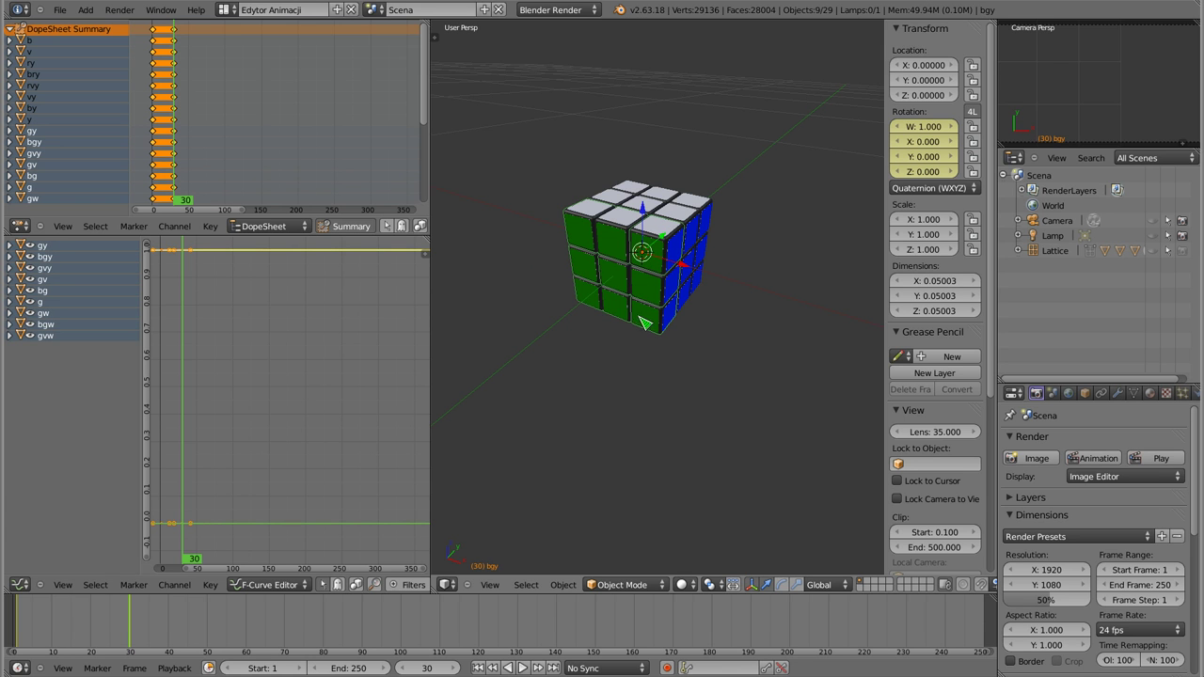
Step: Turn the green layer 90° about global Y and key the cubies' rotation at frame 30
{"action": "key", "text": "r"}
{"action": "key", "text": "y"}
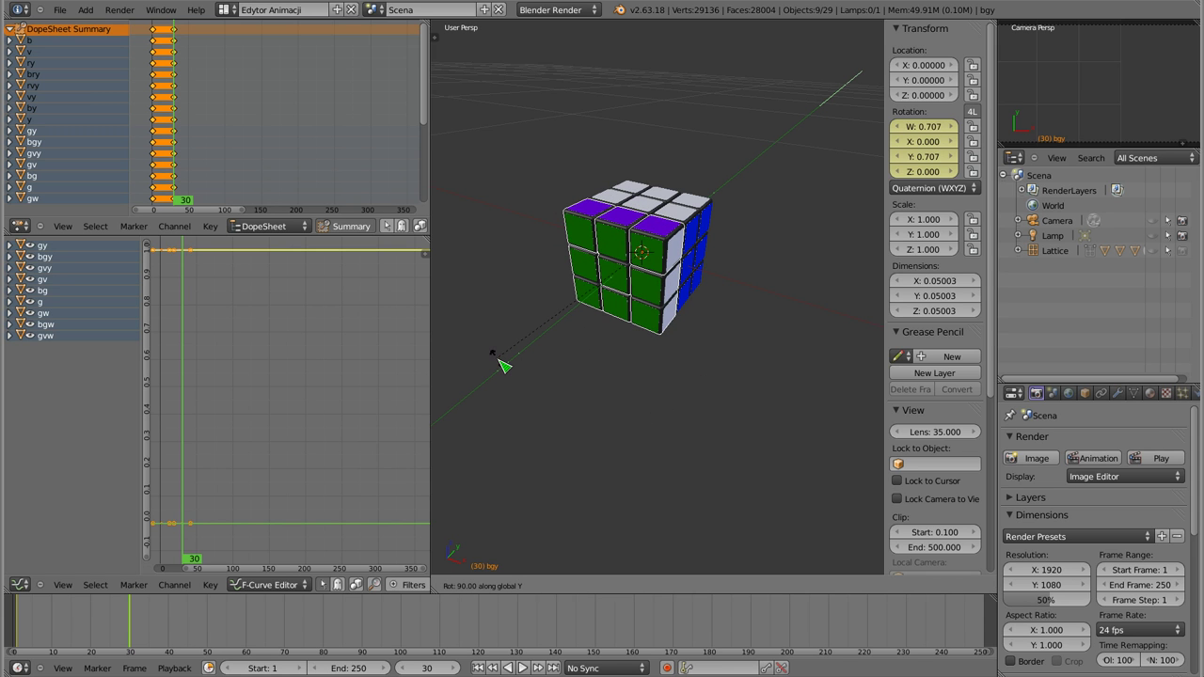
{"action": "key", "text": "Return"}
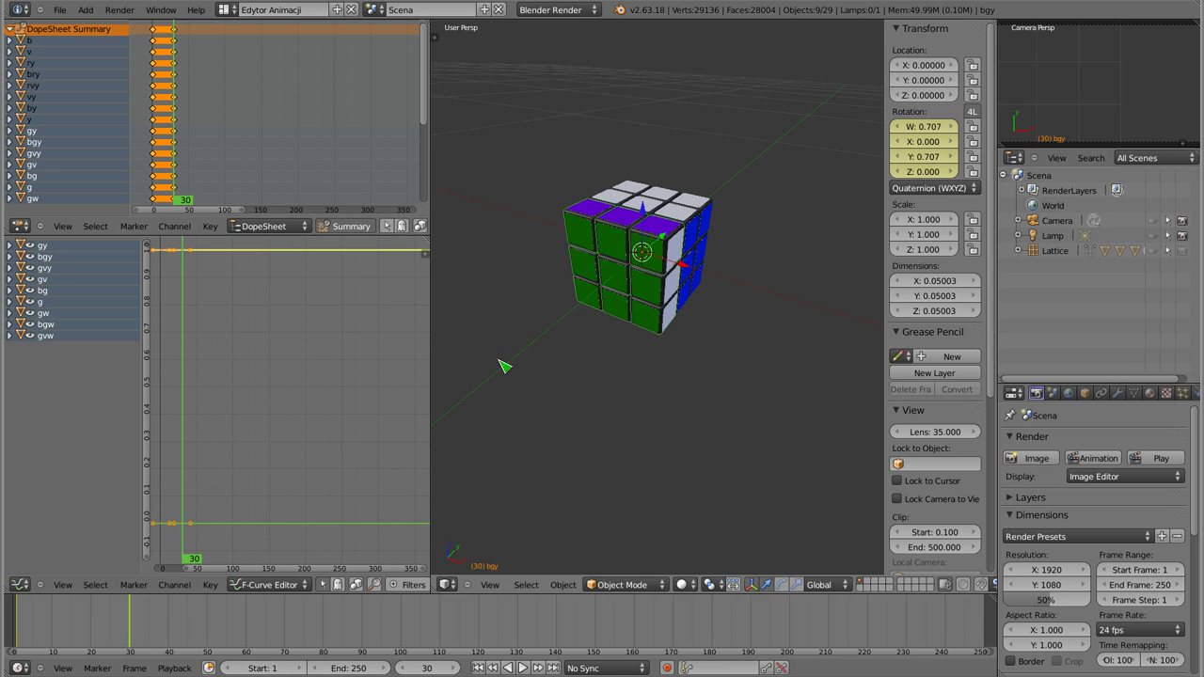
{"action": "key", "text": "i"}
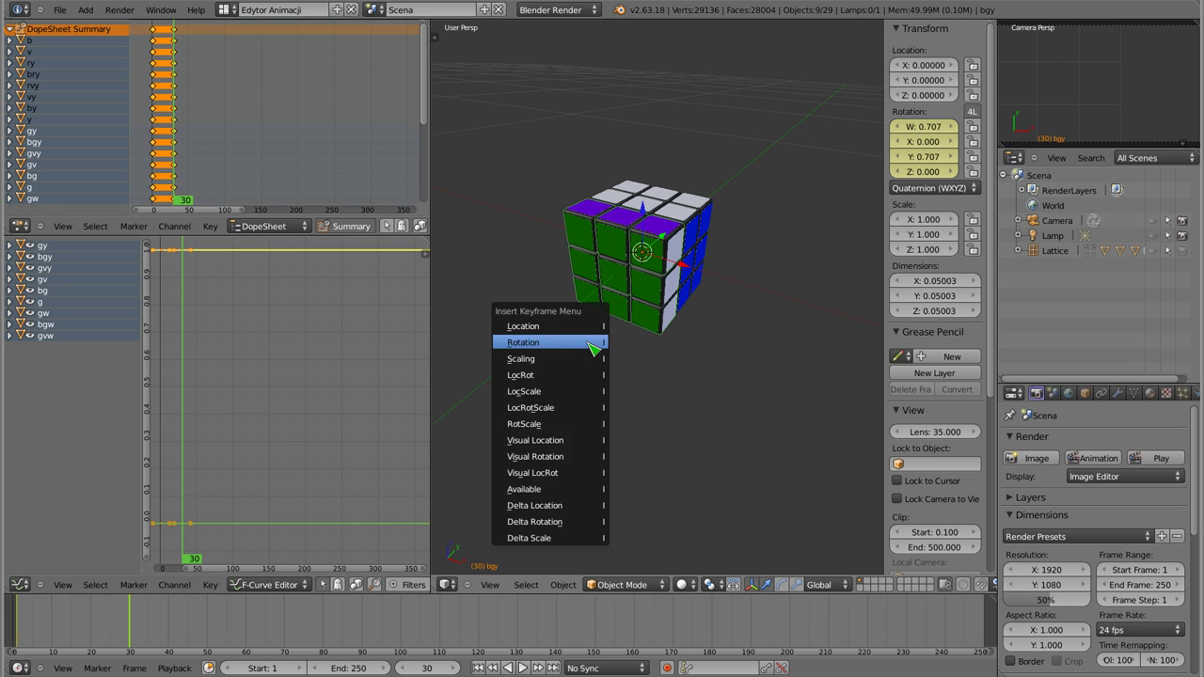
{"action": "left_click", "coordinate": [590, 344]}
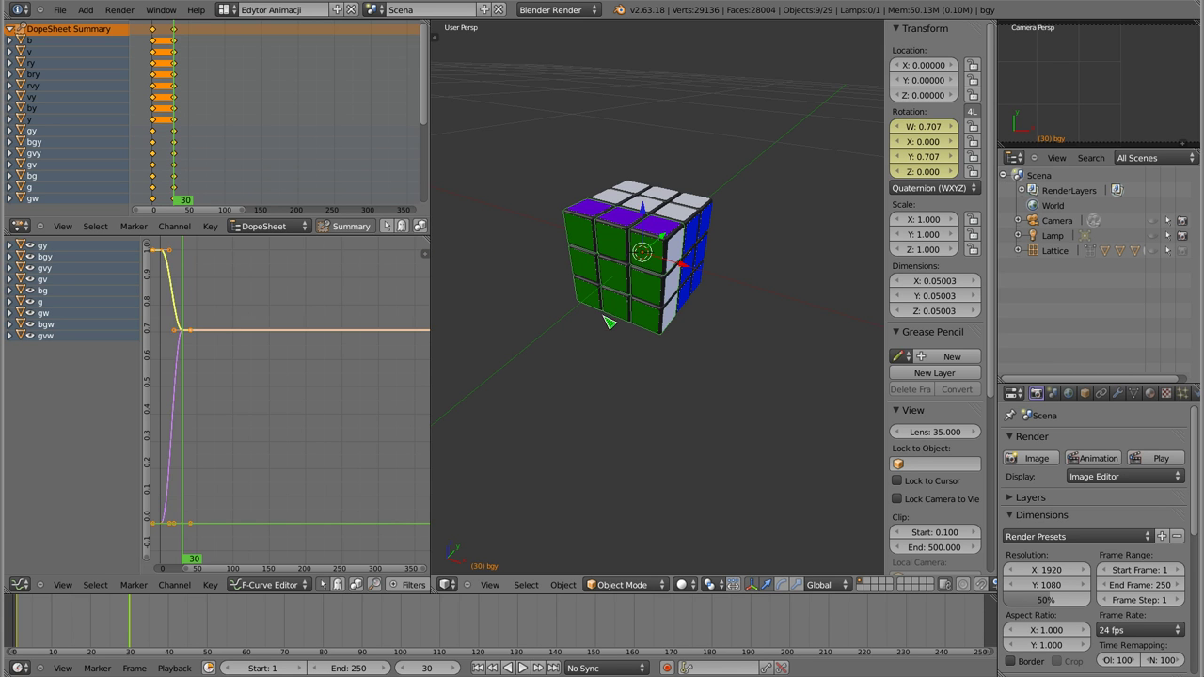
{"action": "key", "text": "i"}
{"action": "left_click", "coordinate": [620, 370]}
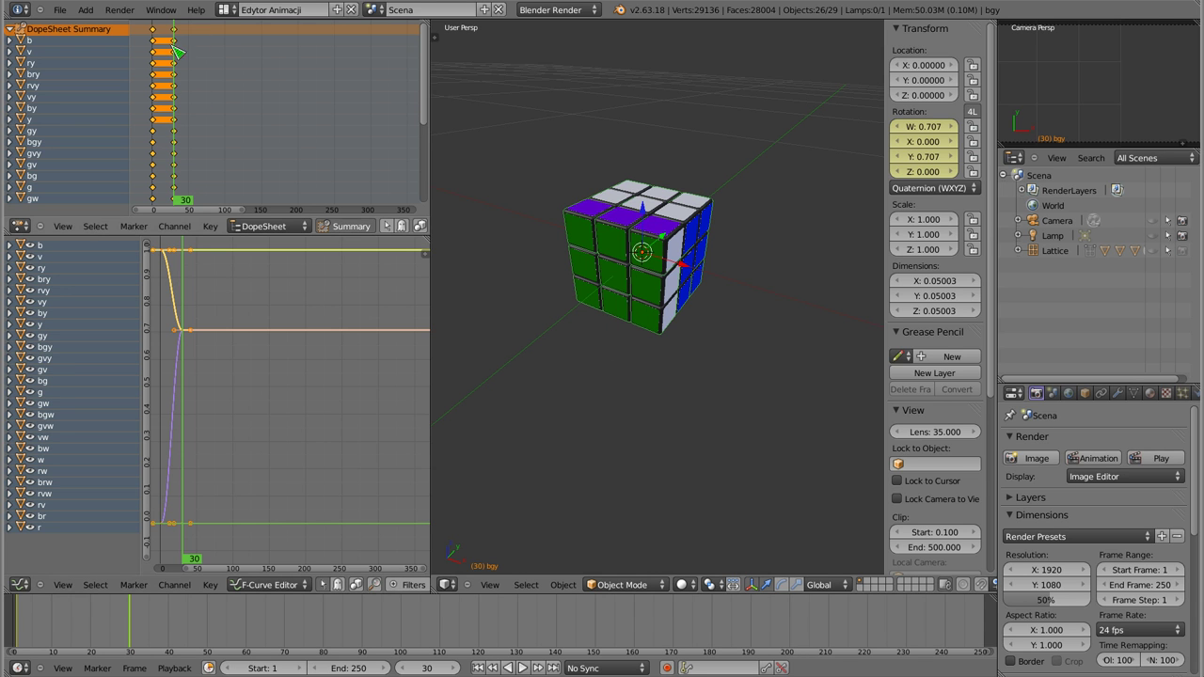
Step: At frame 60, select the gvw layer's cubies, then key every cubie's rotation
{"action": "left_click", "coordinate": [246, 628]}
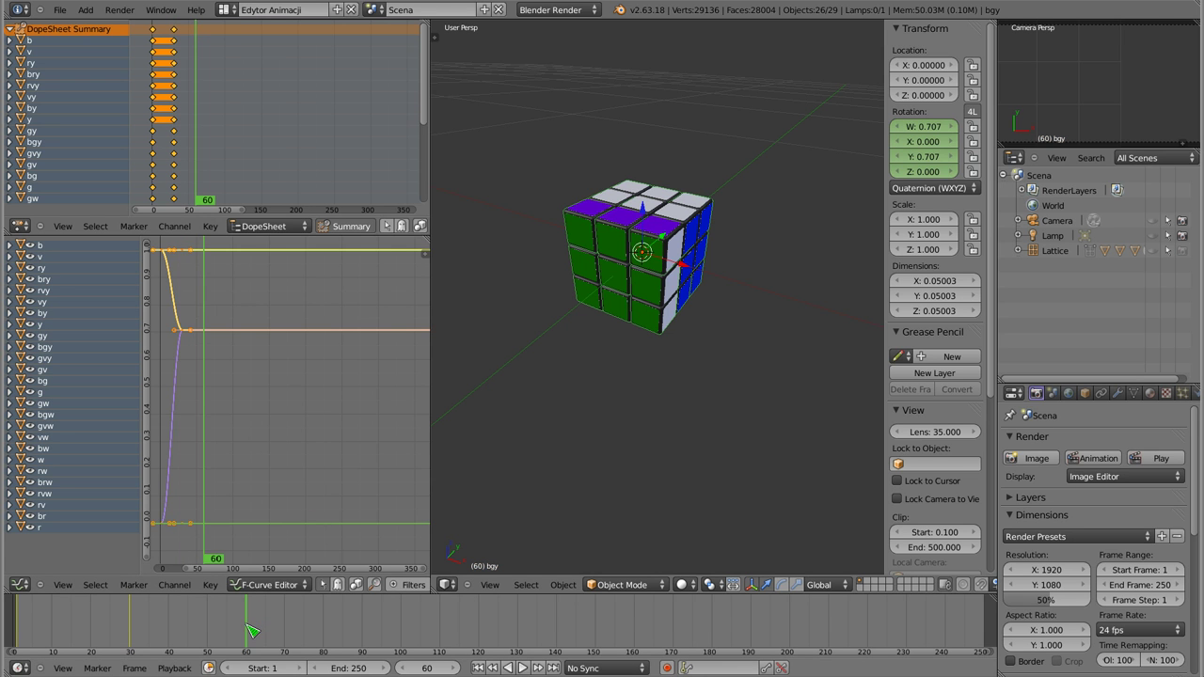
{"action": "right_click", "coordinate": [664, 242]}
{"action": "right_click", "coordinate": [690, 224], "text": "shift"}
{"action": "right_click", "coordinate": [705, 212], "text": "shift"}
{"action": "right_click", "coordinate": [707, 246], "text": "shift"}
{"action": "right_click", "coordinate": [692, 269], "text": "shift"}
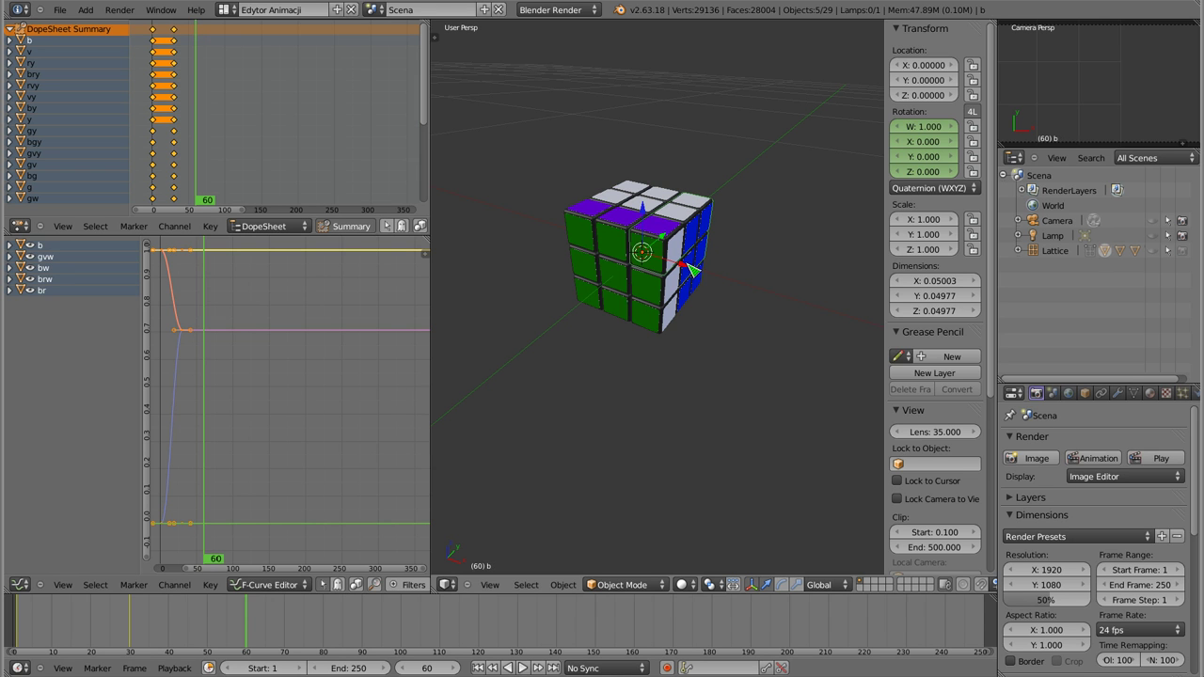
{"action": "right_click", "coordinate": [679, 291], "text": "shift"}
{"action": "right_click", "coordinate": [673, 321], "text": "shift"}
{"action": "right_click", "coordinate": [693, 299], "text": "shift"}
{"action": "right_click", "coordinate": [703, 282], "text": "shift"}
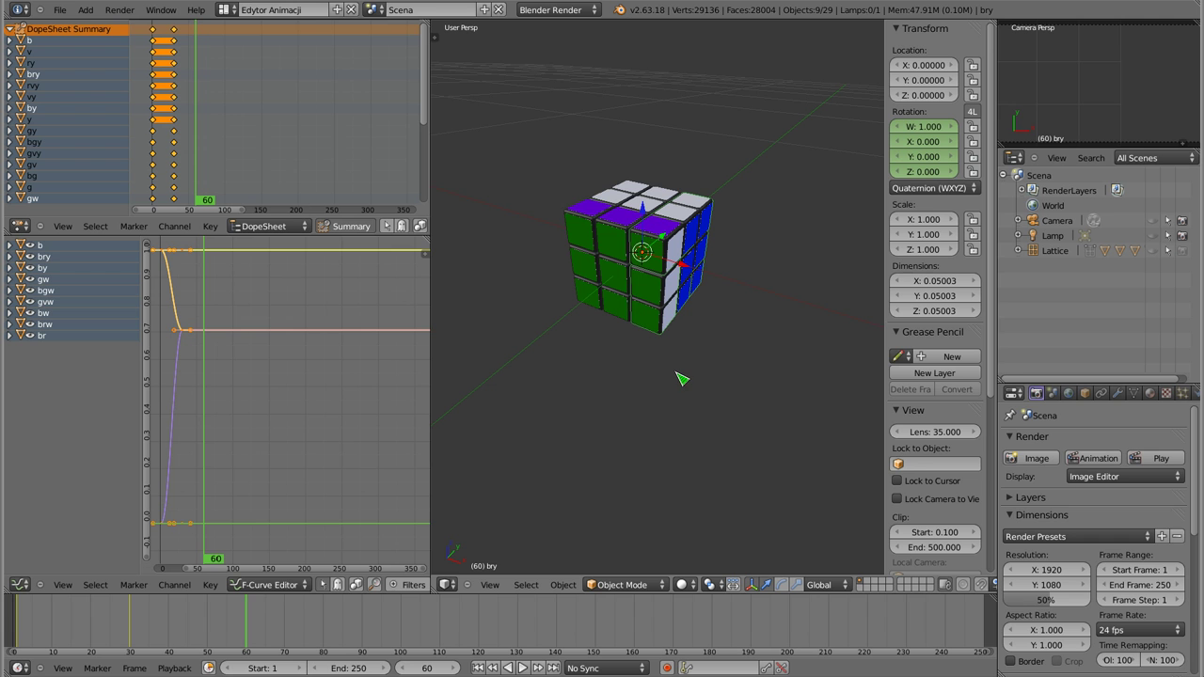
{"action": "key", "text": "a"}
{"action": "key", "text": "a"}
{"action": "key", "text": "i"}
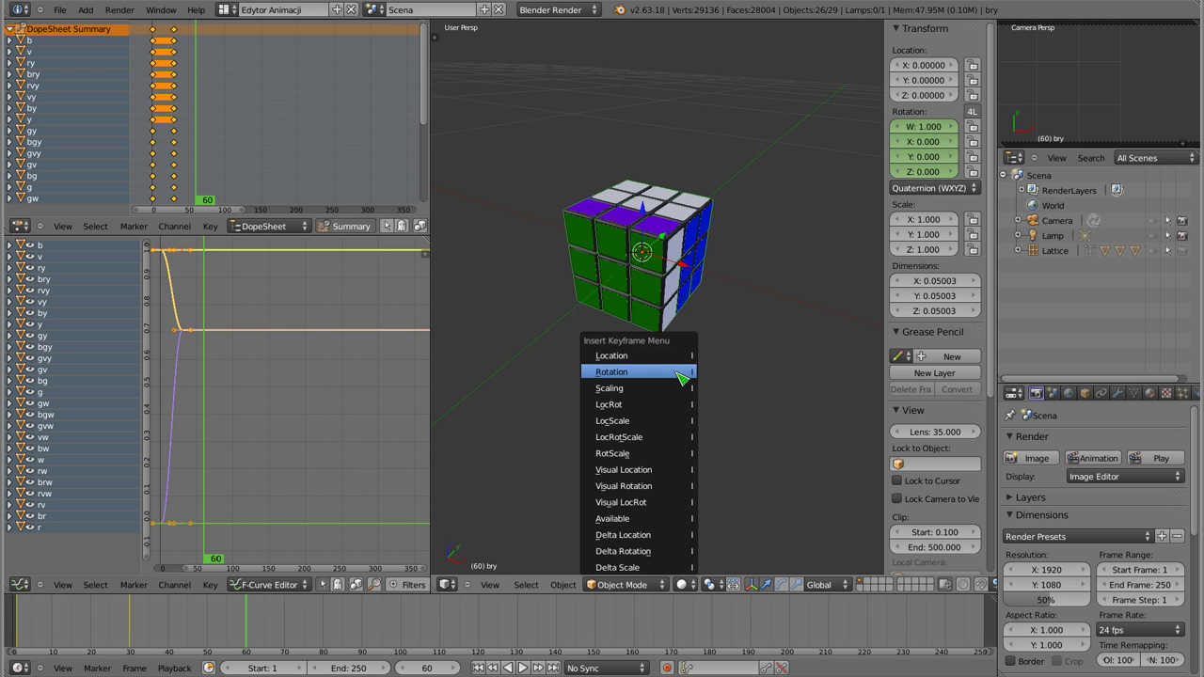
{"action": "left_click", "coordinate": [682, 377]}
Step: Reselect the nine gvw-layer cubies and turn them 90° about the global X axis
{"action": "right_click", "coordinate": [679, 250]}
{"action": "right_click", "coordinate": [700, 229], "text": "shift"}
{"action": "right_click", "coordinate": [712, 221], "text": "shift"}
{"action": "right_click", "coordinate": [705, 252], "text": "shift"}
{"action": "right_click", "coordinate": [679, 292], "text": "shift"}
{"action": "right_click", "coordinate": [676, 306], "text": "shift"}
{"action": "right_click", "coordinate": [691, 299], "text": "shift"}
{"action": "right_click", "coordinate": [694, 282], "text": "shift"}
{"action": "right_click", "coordinate": [706, 303], "text": "shift"}
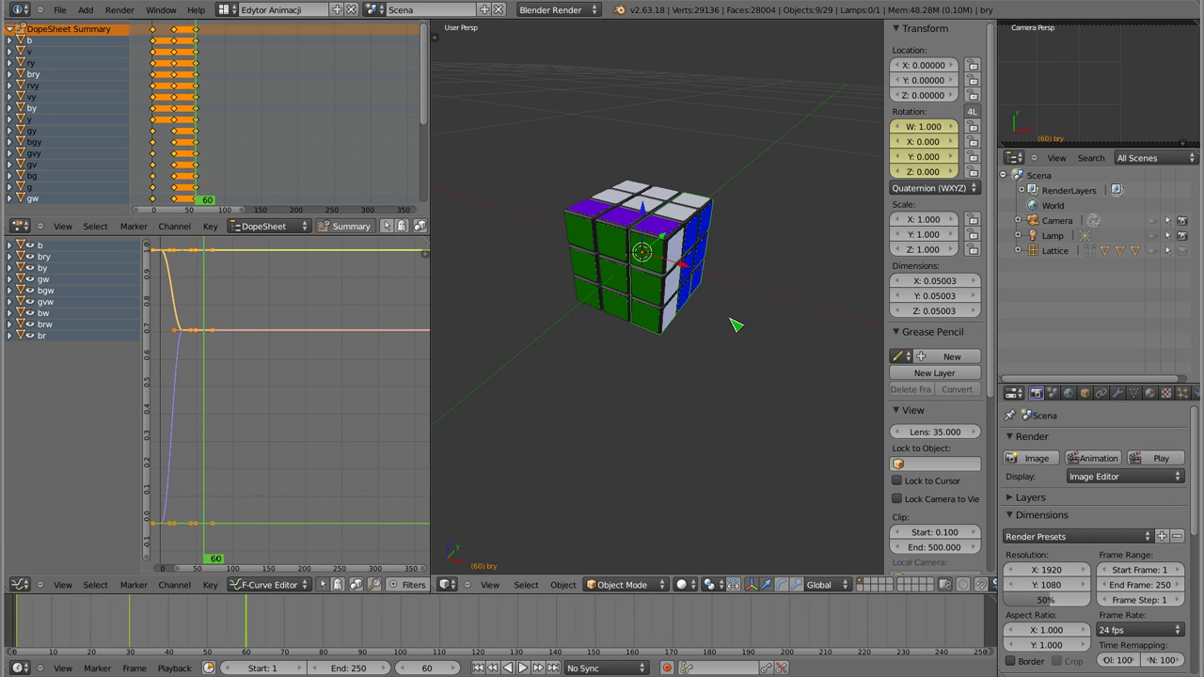
{"action": "key", "text": "r"}
{"action": "key", "text": "x"}
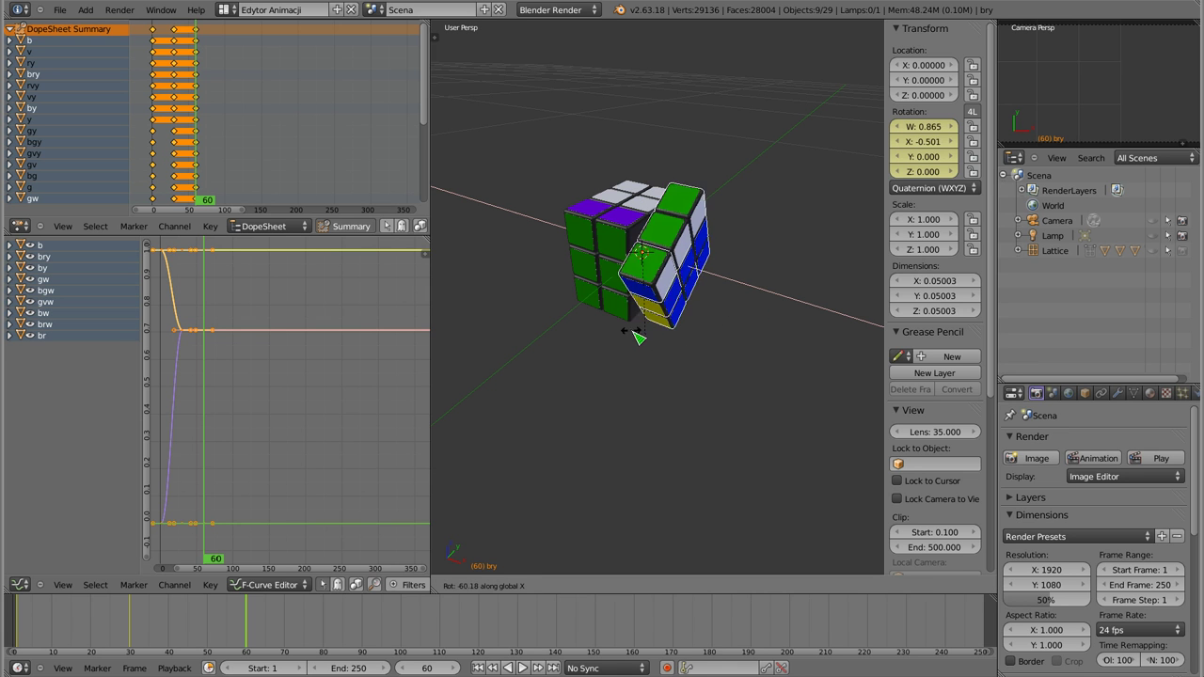
{"action": "left_click", "coordinate": [622, 318]}
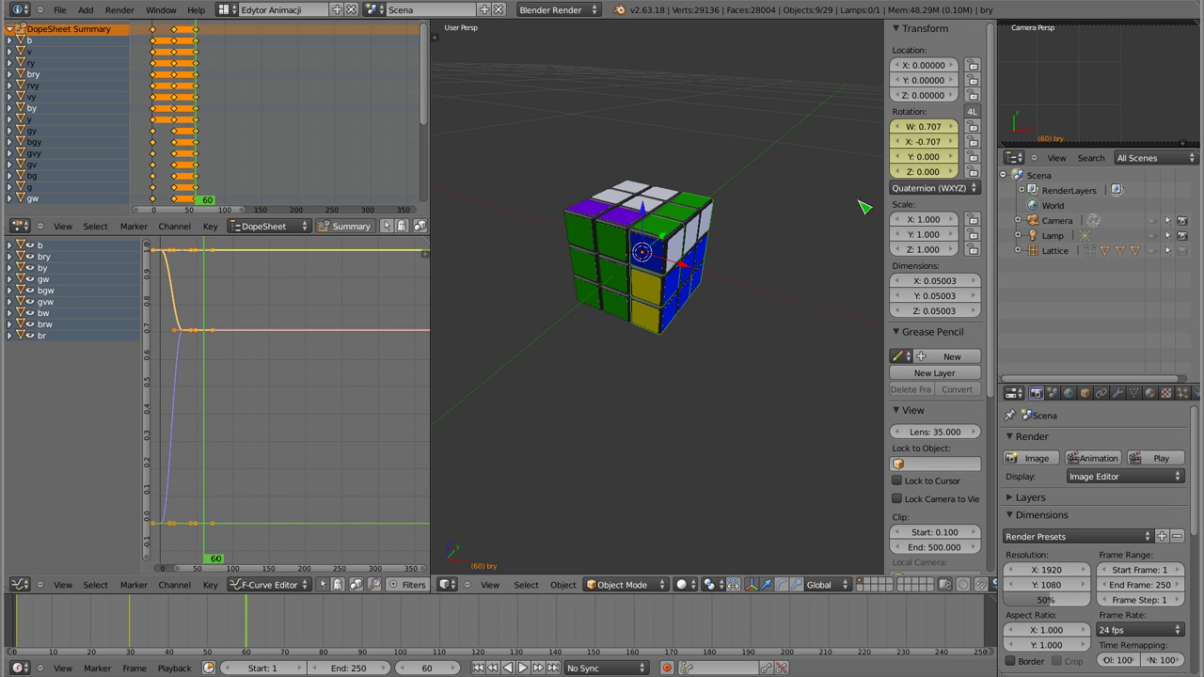
Step: Inspect the turned layer, key all cubies' rotation at frame 60, and rewind to frame 1
{"action": "mouse_move", "coordinate": [645, 292]}
{"action": "middle_mouse_down"}
{"action": "mouse_move", "coordinate": [651, 314]}
{"action": "mouse_move", "coordinate": [743, 264]}
{"action": "middle_mouse_up"}
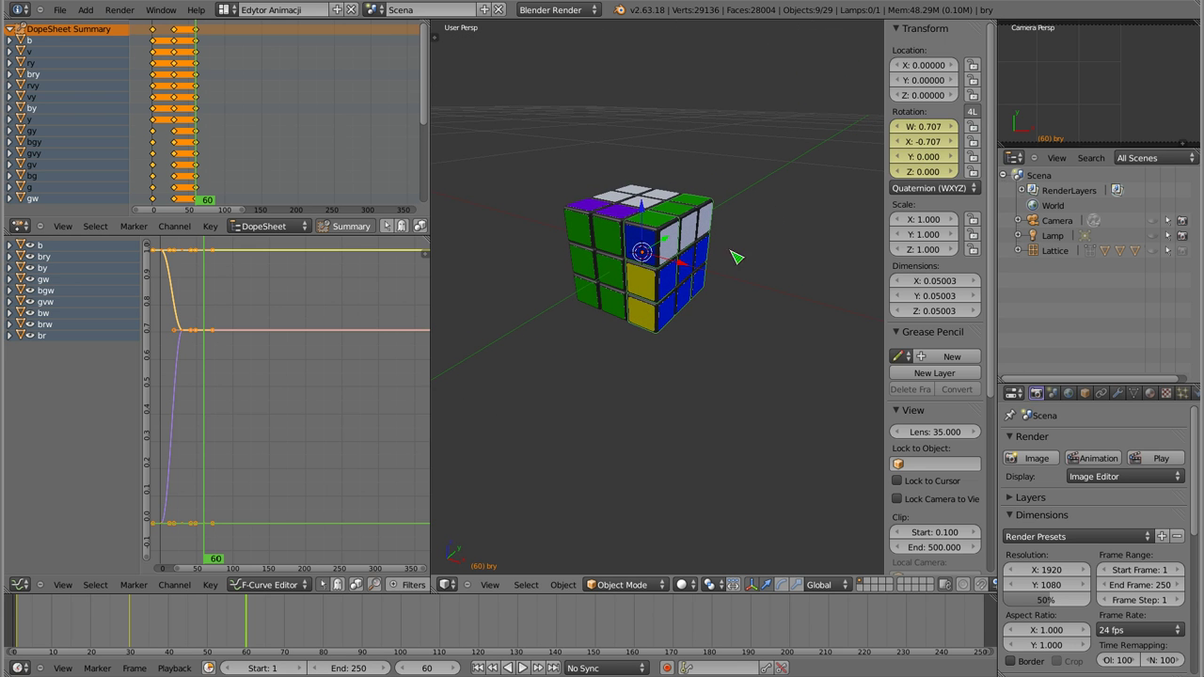
{"action": "mouse_move", "coordinate": [638, 304]}
{"action": "middle_mouse_down"}
{"action": "mouse_move", "coordinate": [620, 308]}
{"action": "mouse_move", "coordinate": [630, 285]}
{"action": "middle_mouse_up"}
{"action": "scroll", "coordinate": [637, 311], "scroll_direction": "up", "scroll_amount": 2}
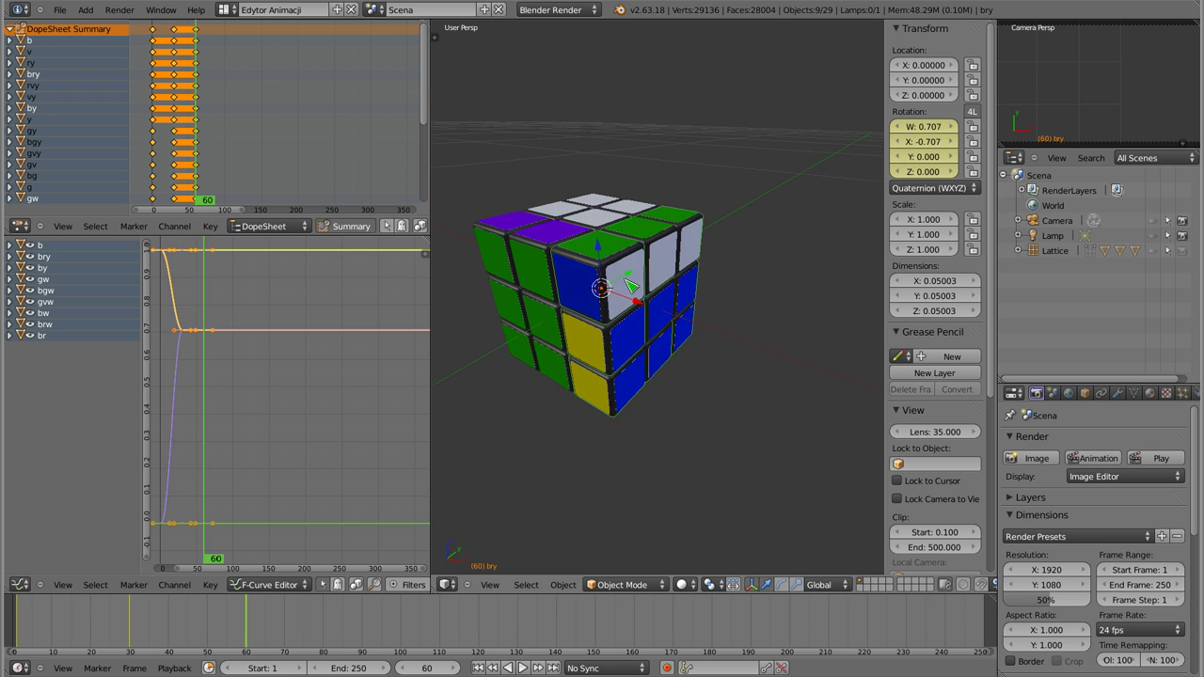
{"action": "key", "text": "a"}
{"action": "key", "text": "a"}
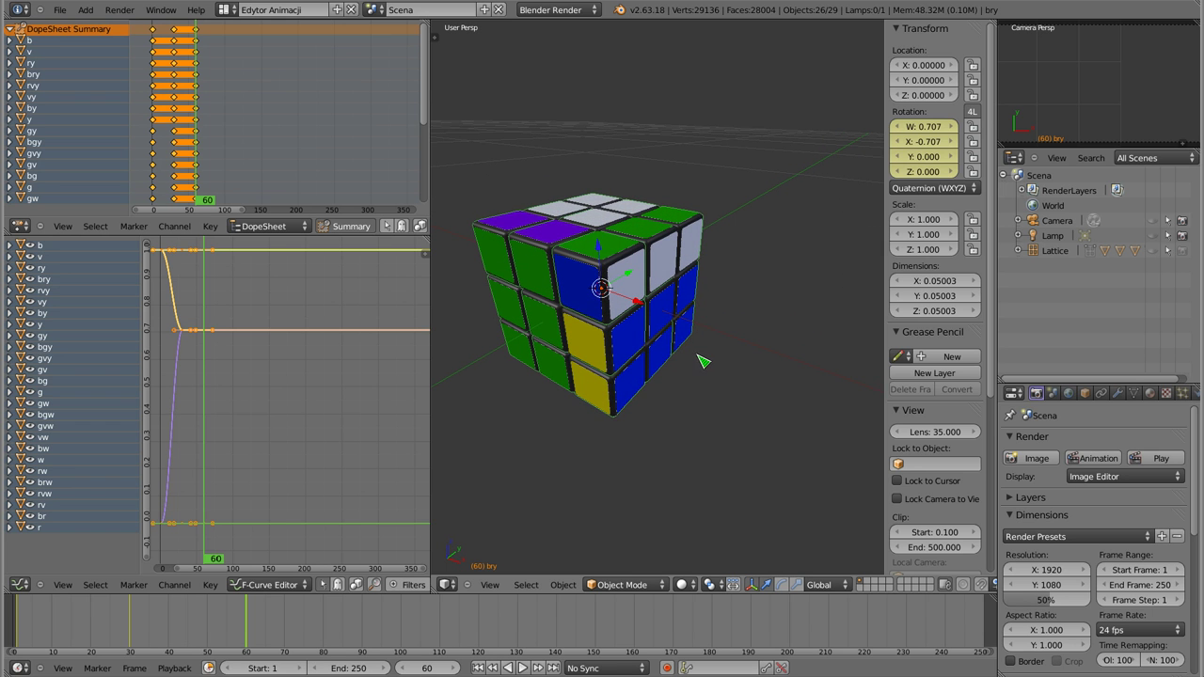
{"action": "key", "text": "i"}
{"action": "left_click", "coordinate": [701, 360]}
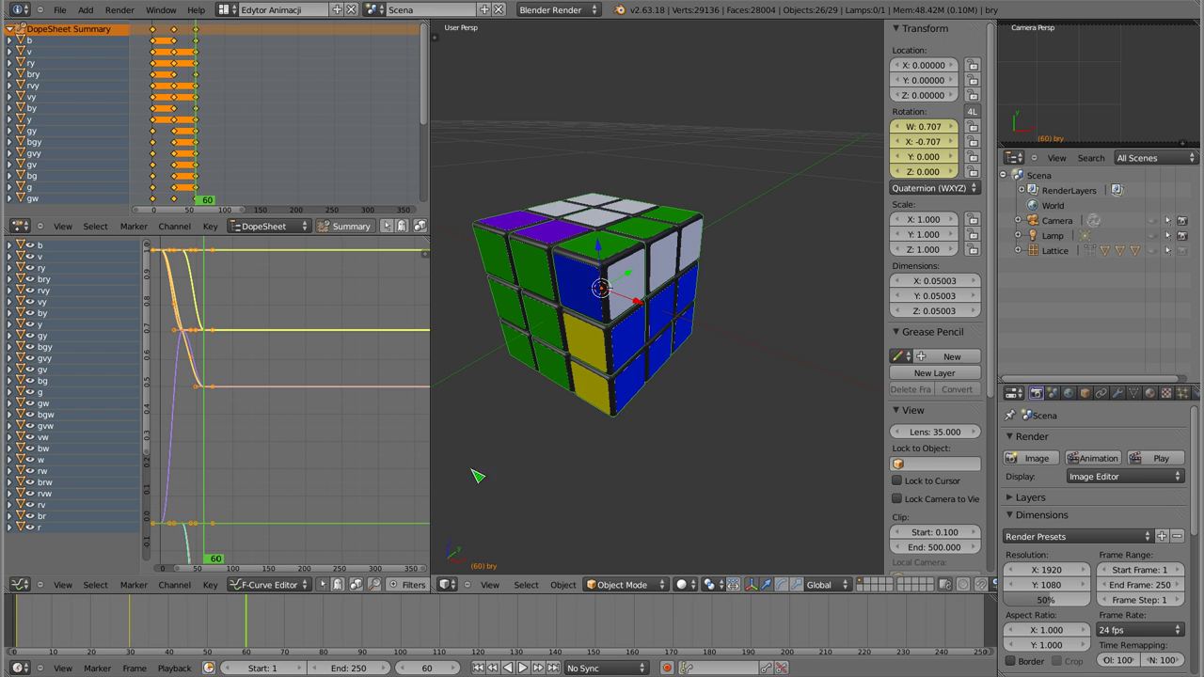
{"action": "key", "text": "shift+Left"}
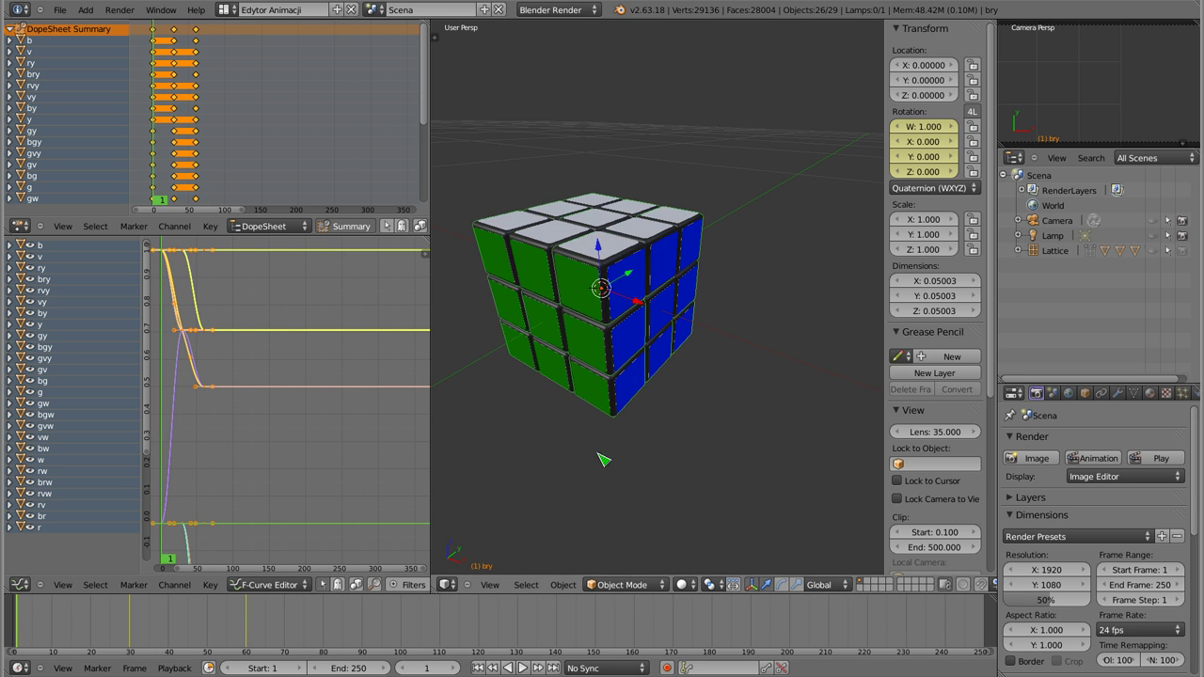
Step: Play the keyed layer turns with Alt+A, stop, then scrub forward toward frame 90
{"action": "key", "text": "alt+a"}
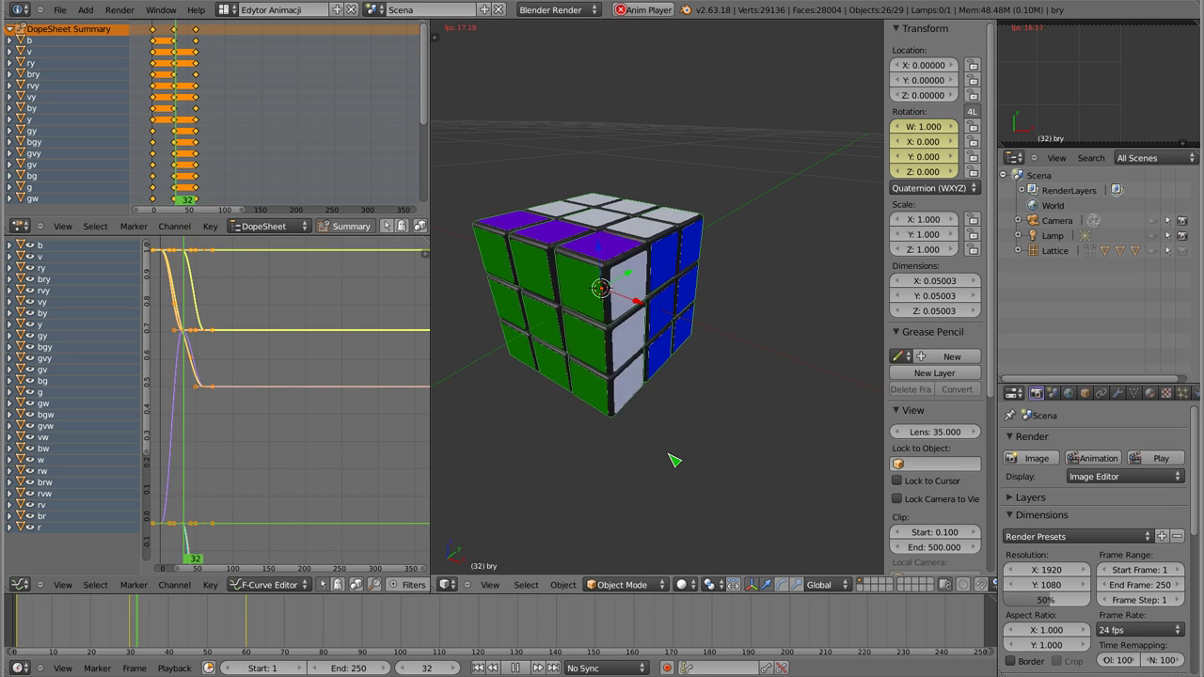
{"action": "key", "text": "Escape"}
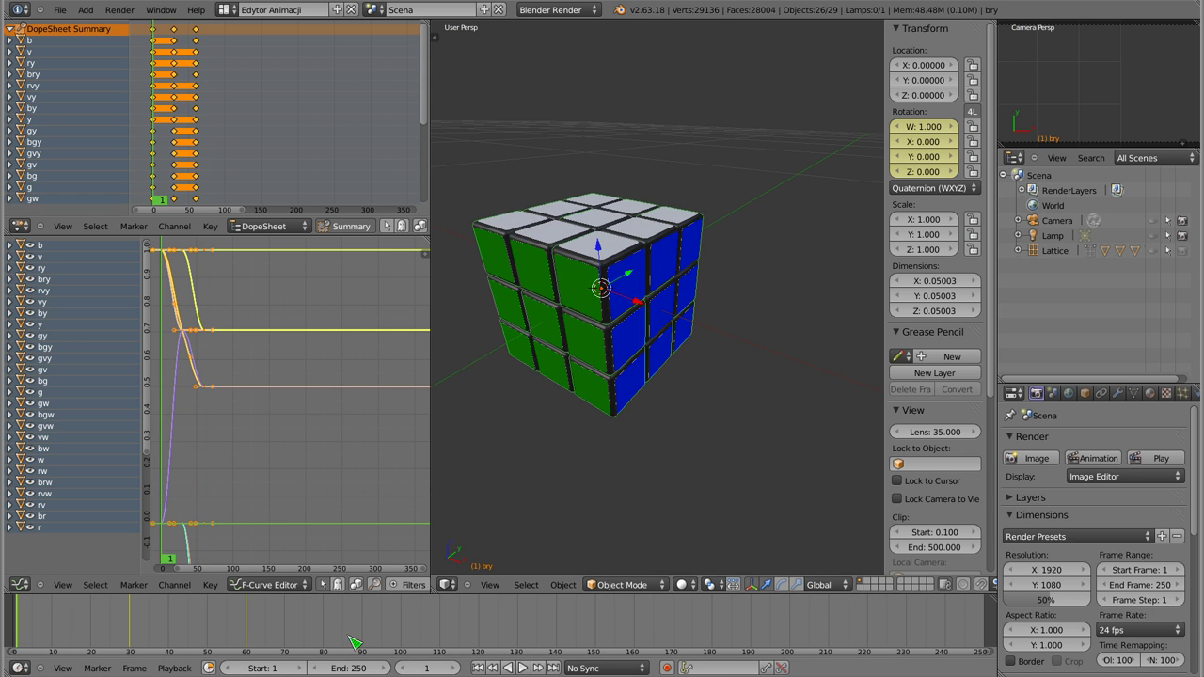
{"action": "left_click_drag", "start_coordinate": [130, 630], "coordinate": [181, 643]}
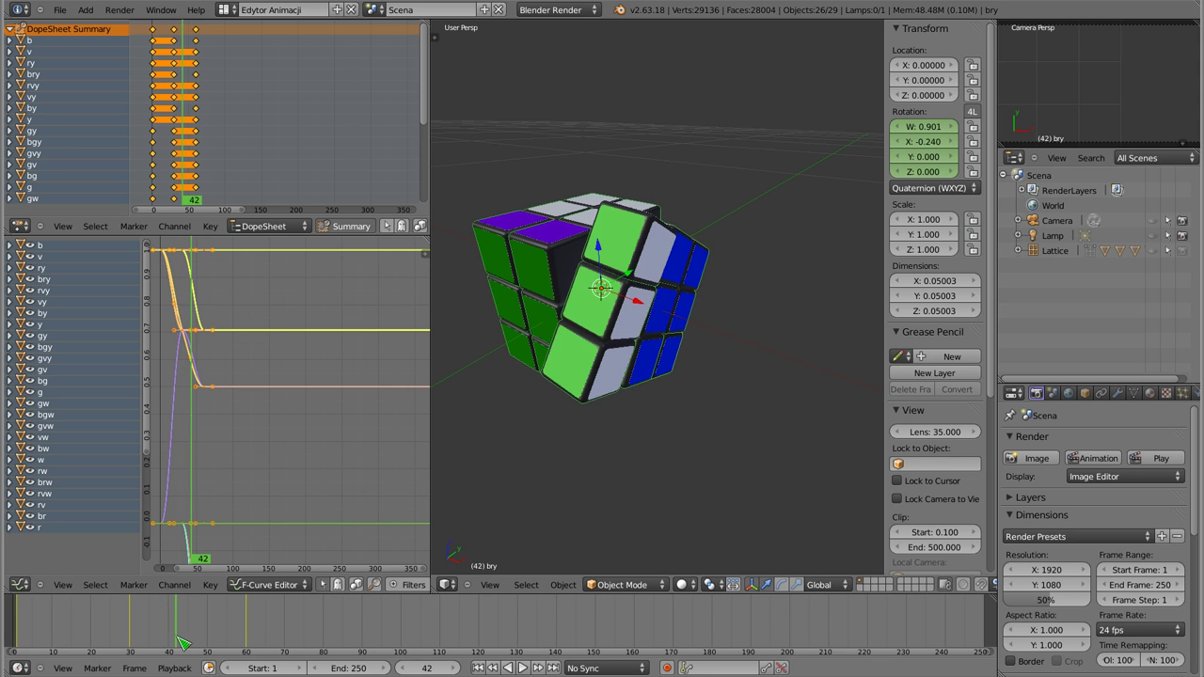
{"action": "left_click_drag", "start_coordinate": [181, 643], "coordinate": [362, 626]}
Step: Select cubies of the next layer, then key every cubie's rotation at frame 90
{"action": "scroll", "coordinate": [641, 247], "scroll_direction": "down", "scroll_amount": 2}
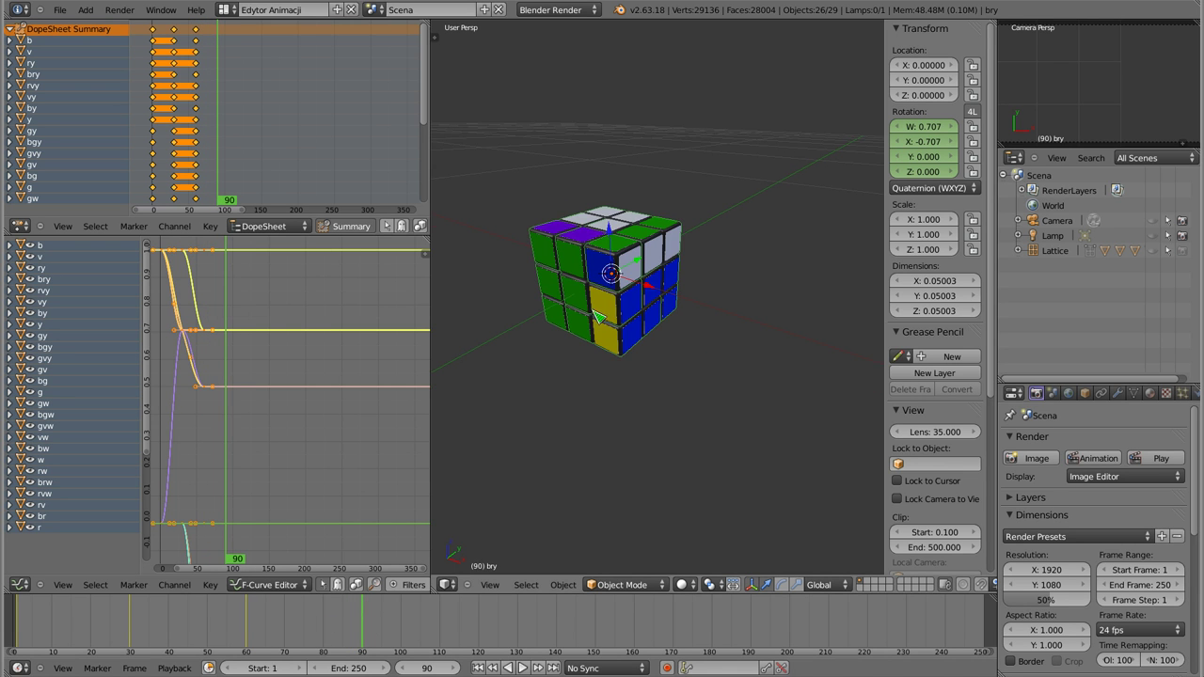
{"action": "middle_click_drag", "start_coordinate": [628, 331], "coordinate": [642, 343]}
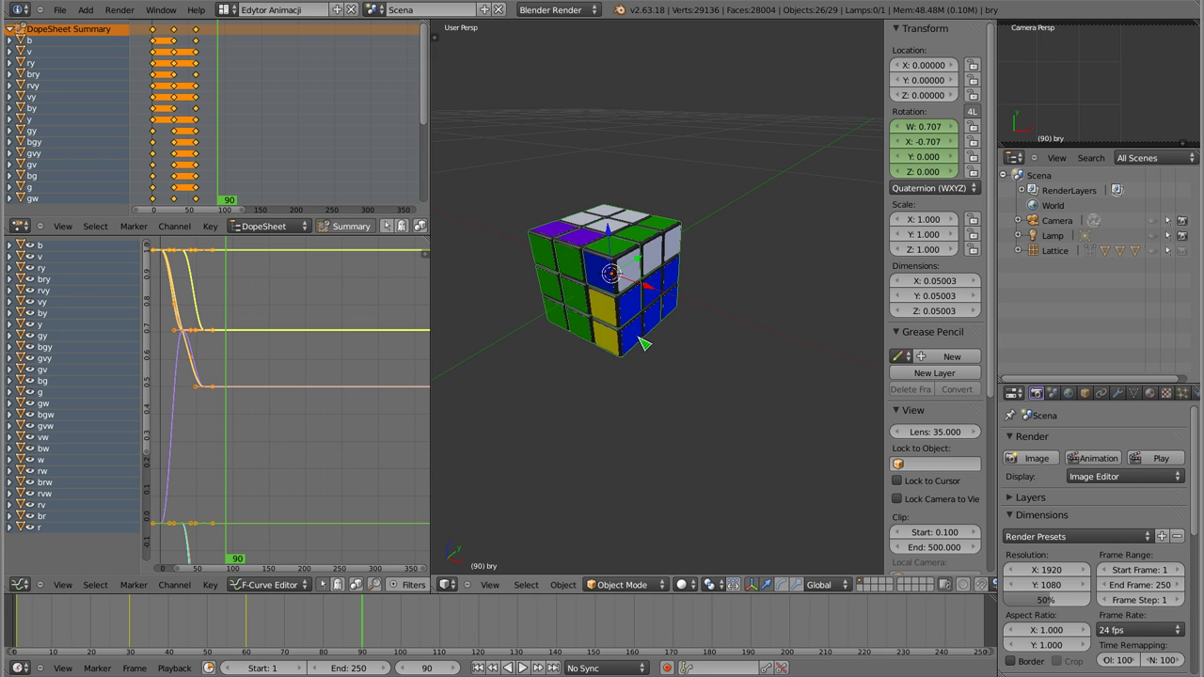
{"action": "right_click", "coordinate": [614, 272]}
{"action": "right_click", "coordinate": [586, 252], "text": "shift"}
{"action": "right_click", "coordinate": [556, 248], "text": "shift"}
{"action": "right_click", "coordinate": [556, 282], "text": "shift"}
{"action": "right_click", "coordinate": [575, 299], "text": "shift"}
{"action": "right_click", "coordinate": [612, 316], "text": "shift"}
{"action": "key", "text": "a"}
{"action": "key", "text": "i"}
{"action": "left_click", "coordinate": [636, 293]}
Step: Select the nine cubies of the gvy layer and turn them 90° about global Y
{"action": "right_click", "coordinate": [549, 264]}
{"action": "right_click", "coordinate": [570, 254], "text": "shift"}
{"action": "right_click", "coordinate": [605, 264], "text": "shift"}
{"action": "right_click", "coordinate": [560, 292], "text": "shift"}
{"action": "right_click", "coordinate": [544, 282], "text": "shift"}
{"action": "right_click", "coordinate": [568, 322], "text": "shift"}
{"action": "right_click", "coordinate": [556, 314], "text": "shift"}
{"action": "right_click", "coordinate": [587, 329], "text": "shift"}
{"action": "right_click", "coordinate": [620, 338], "text": "shift"}
{"action": "key", "text": "r"}
{"action": "key", "text": "y"}
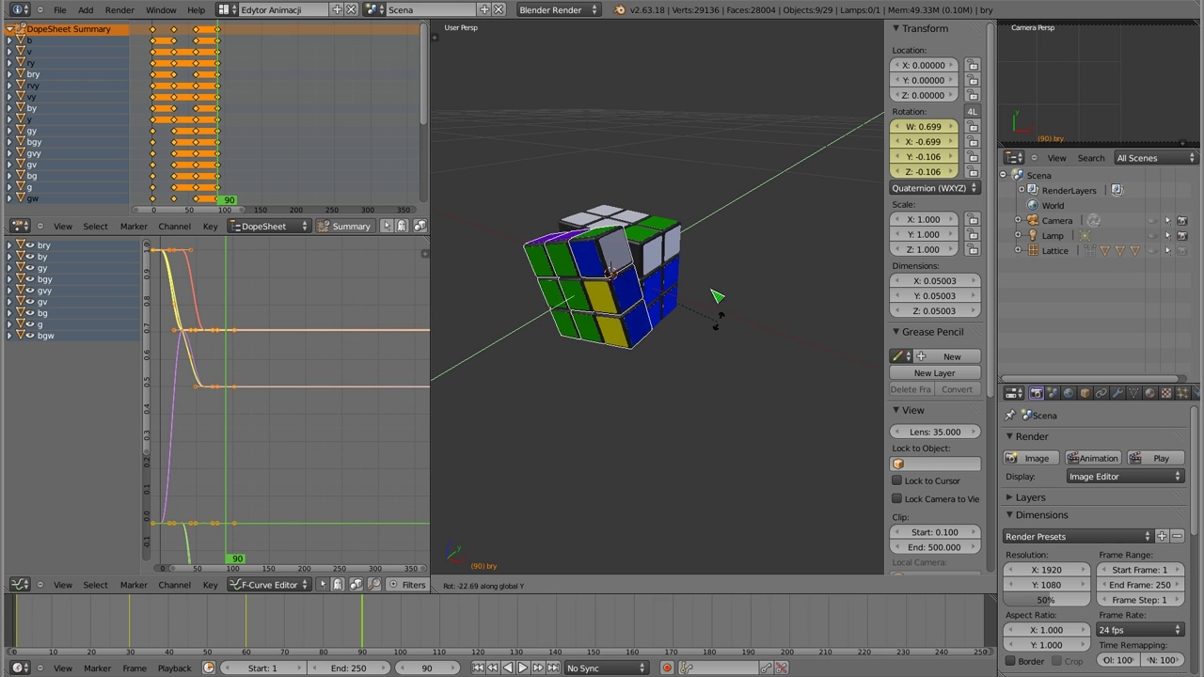
{"action": "left_click", "coordinate": [667, 205]}
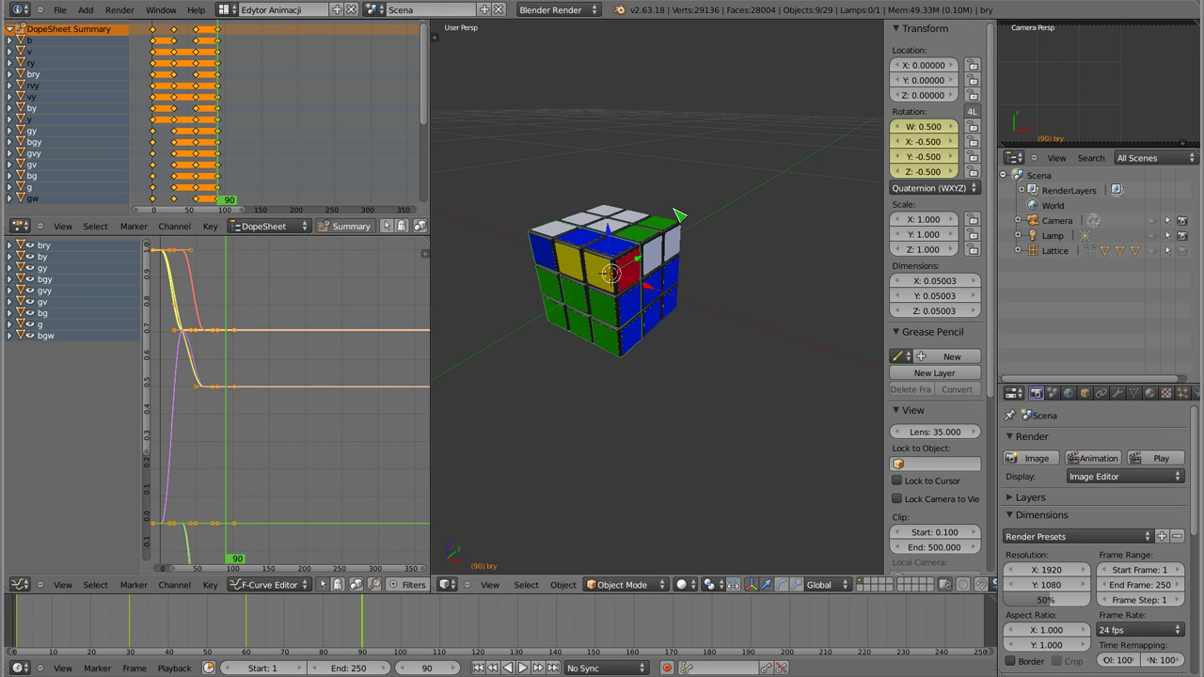
Step: Key all cubies' rotation at frame 90 and scrub the timeline toward frame 120
{"action": "key", "text": "a"}
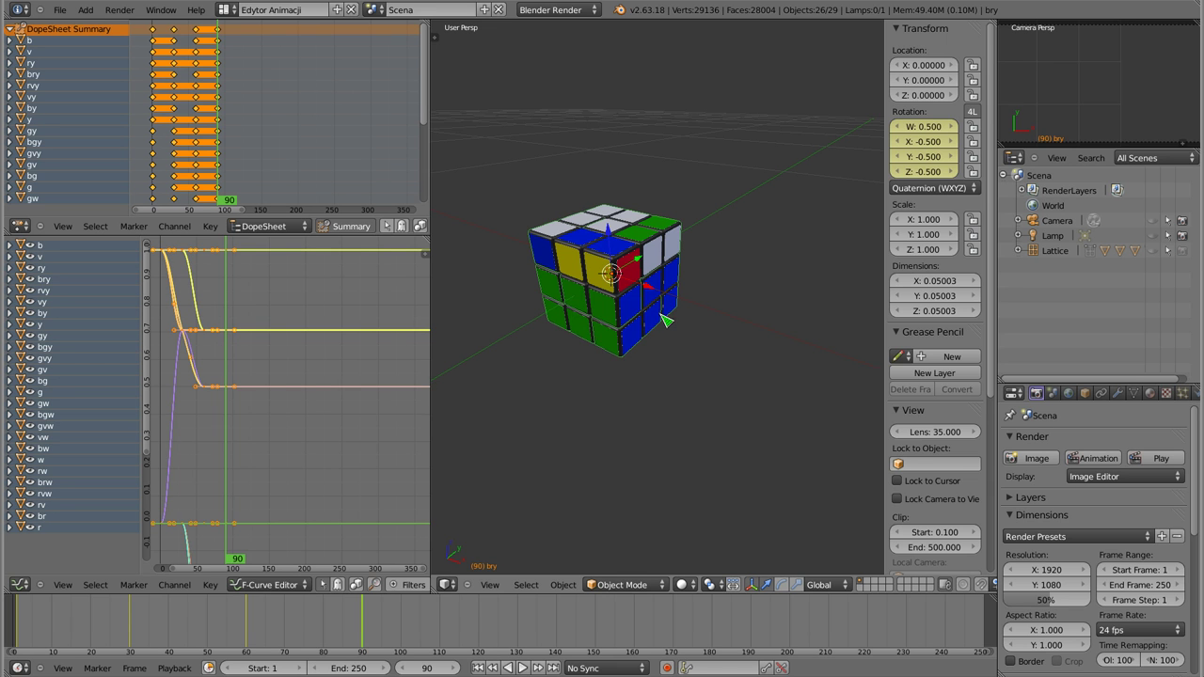
{"action": "key", "text": "i"}
{"action": "left_click", "coordinate": [665, 318]}
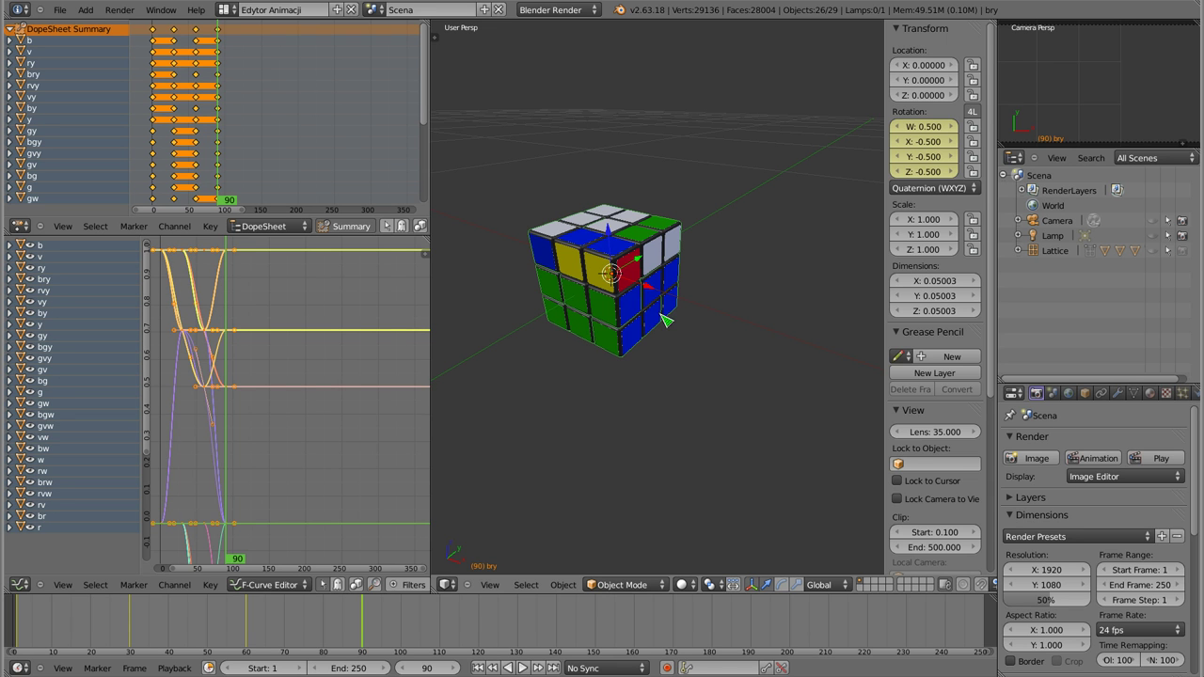
{"action": "left_click_drag", "start_coordinate": [148, 628], "coordinate": [485, 624]}
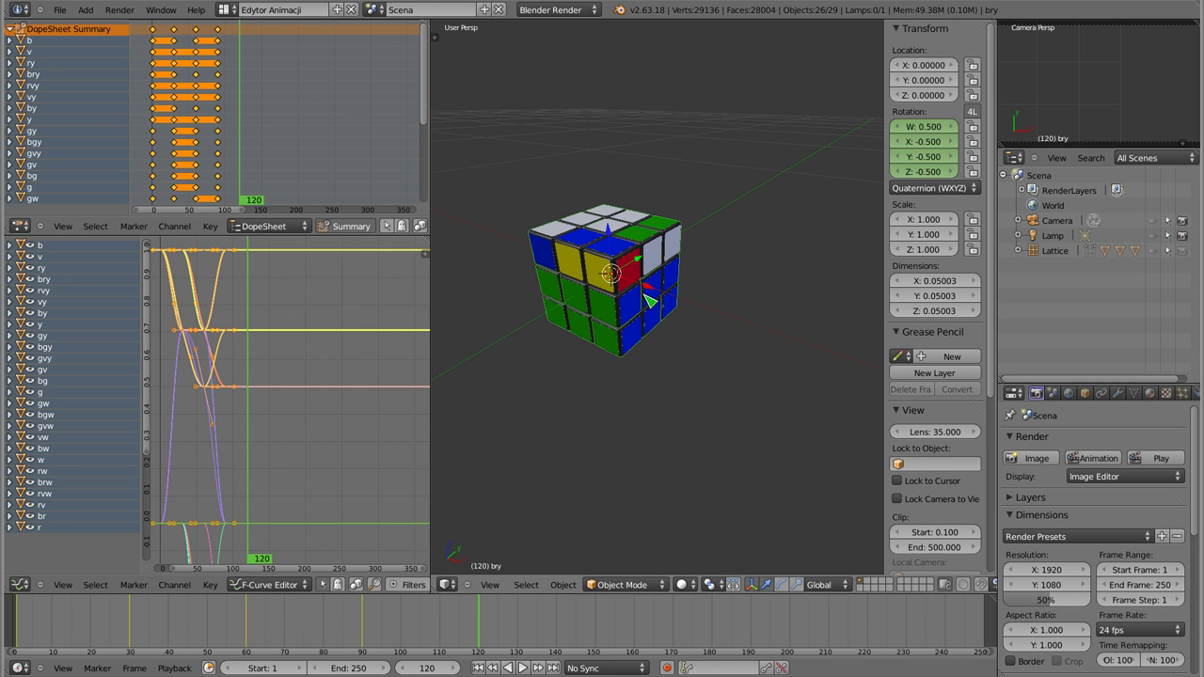
Step: Key all cubies' rotation at frame 120, then select the nine cubies of the next layer
{"action": "key", "text": "i"}
{"action": "left_click", "coordinate": [647, 319]}
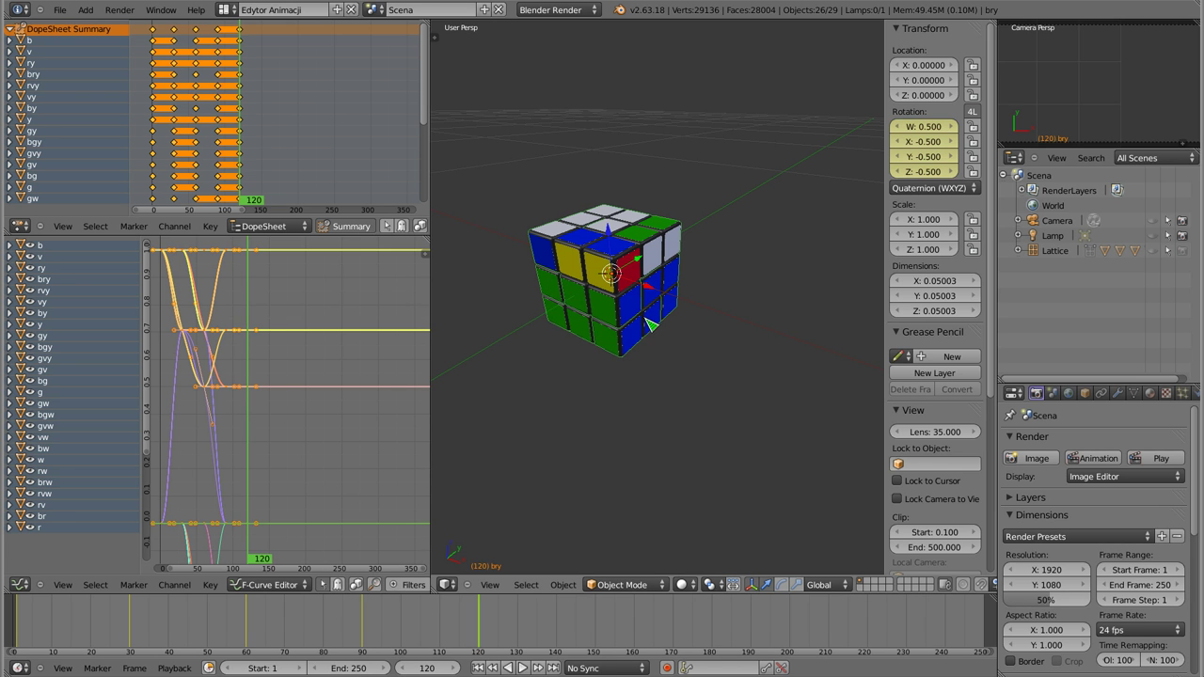
{"action": "right_click", "coordinate": [626, 275]}
{"action": "right_click", "coordinate": [669, 242], "text": "shift"}
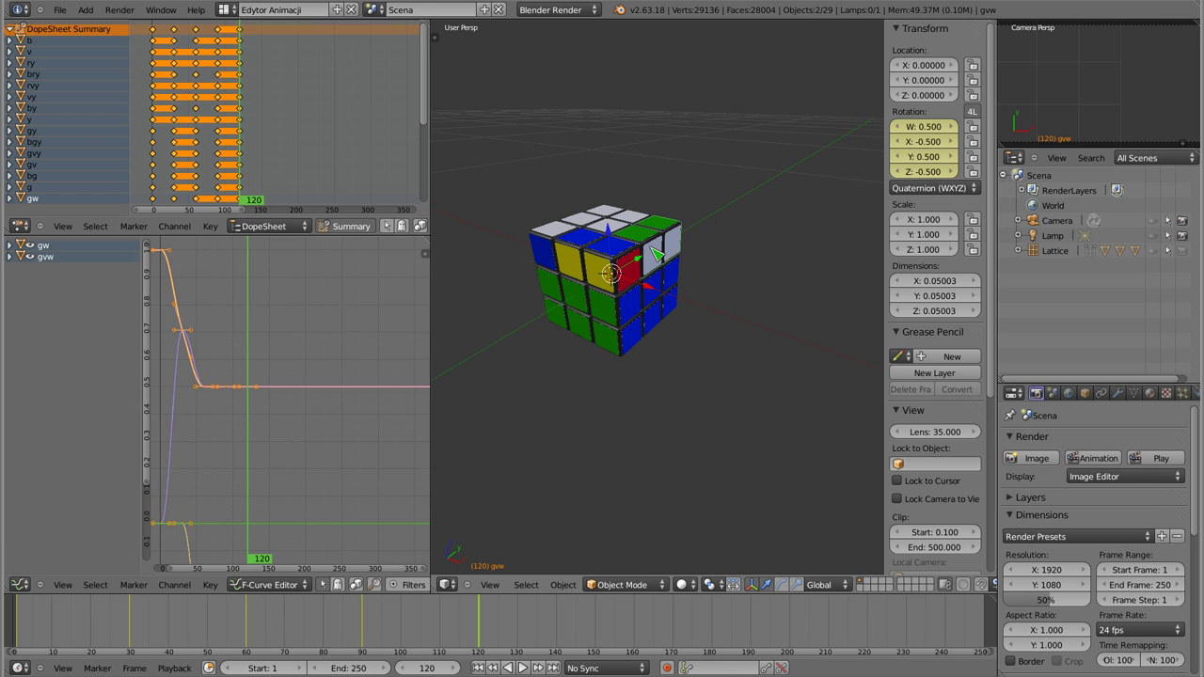
{"action": "right_click", "coordinate": [626, 271], "text": "shift"}
{"action": "right_click", "coordinate": [636, 318], "text": "shift"}
{"action": "right_click", "coordinate": [656, 297], "text": "shift"}
{"action": "right_click", "coordinate": [675, 287], "text": "shift"}
{"action": "right_click", "coordinate": [670, 316], "text": "shift"}
{"action": "right_click", "coordinate": [650, 330], "text": "shift"}
{"action": "right_click", "coordinate": [636, 350], "text": "shift"}
Step: Turn that layer 90° about X, key all 26 pieces at frame 120, and scrub back
{"action": "key", "text": "r"}
{"action": "key", "text": "x"}
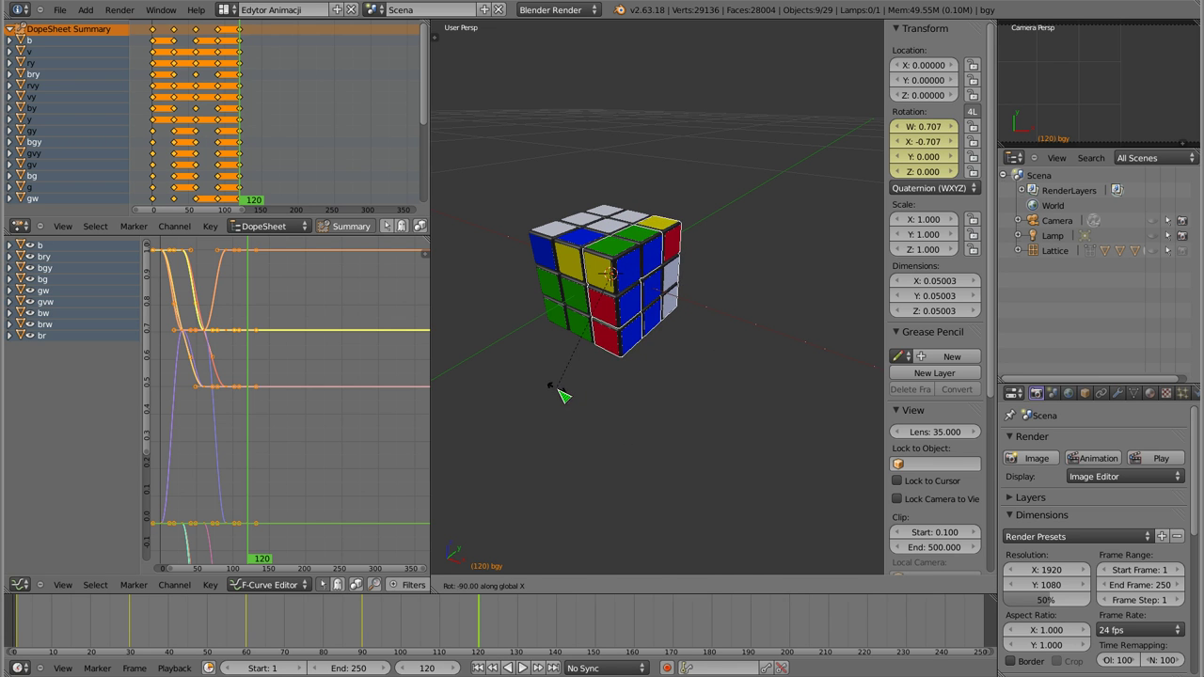
{"action": "left_click", "coordinate": [563, 395]}
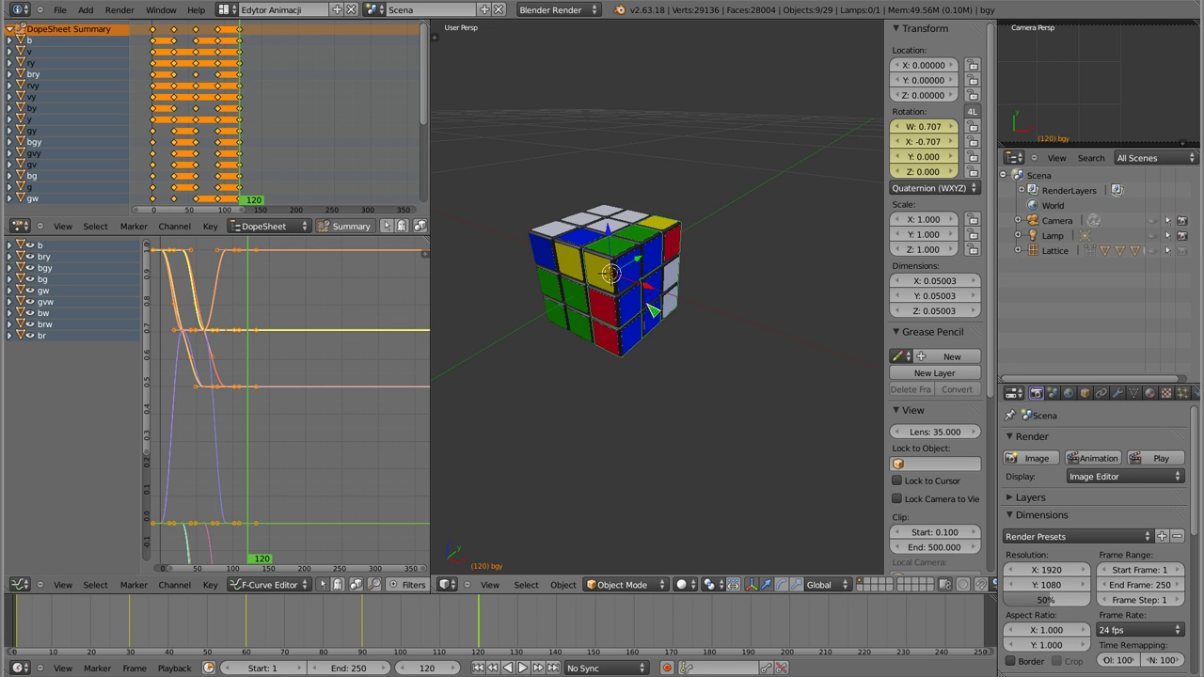
{"action": "key", "text": "a"}
{"action": "key", "text": "a"}
{"action": "key", "text": "i"}
{"action": "left_click", "coordinate": [665, 335]}
{"action": "left_click_drag", "start_coordinate": [315, 623], "coordinate": [485, 628]}
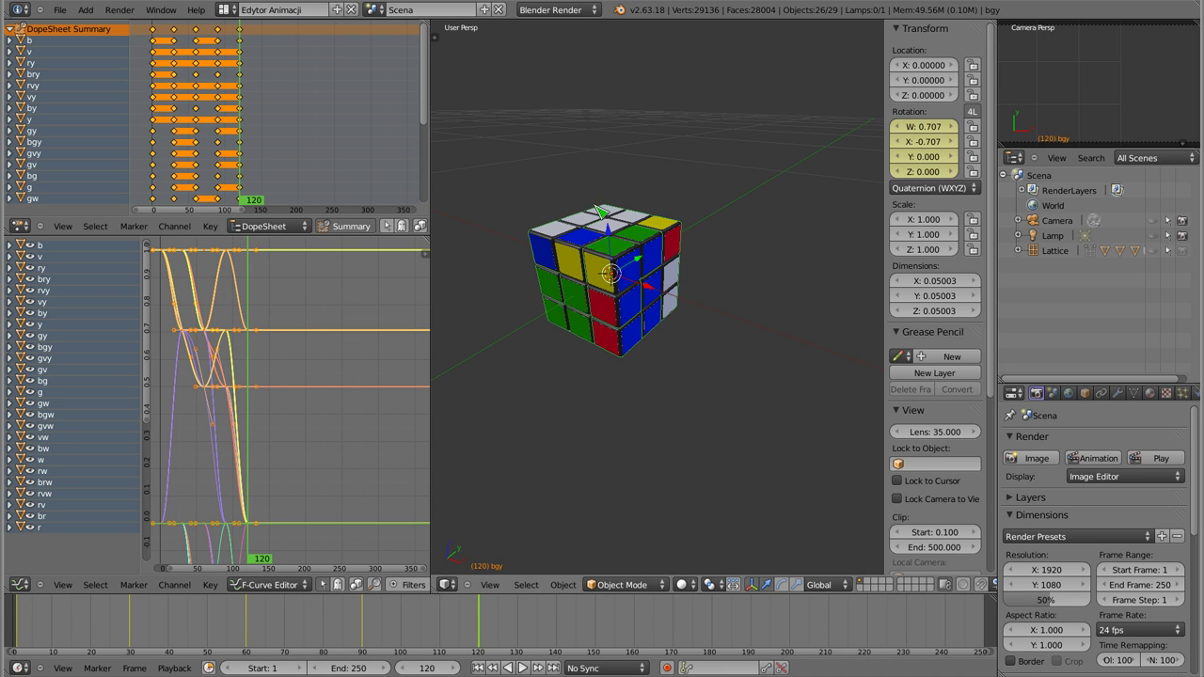
Step: Face the cube's front, scrub from frame 90 to 100, and frame curves around frames 70–130
{"action": "scroll", "coordinate": [616, 270], "scroll_direction": "up", "scroll_amount": 3}
{"action": "mouse_move", "coordinate": [613, 273]}
{"action": "middle_mouse_down"}
{"action": "mouse_move", "coordinate": [624, 269]}
{"action": "mouse_move", "coordinate": [558, 301]}
{"action": "mouse_move", "coordinate": [628, 280]}
{"action": "mouse_move", "coordinate": [607, 306]}
{"action": "middle_mouse_up"}
{"action": "left_click", "coordinate": [363, 618]}
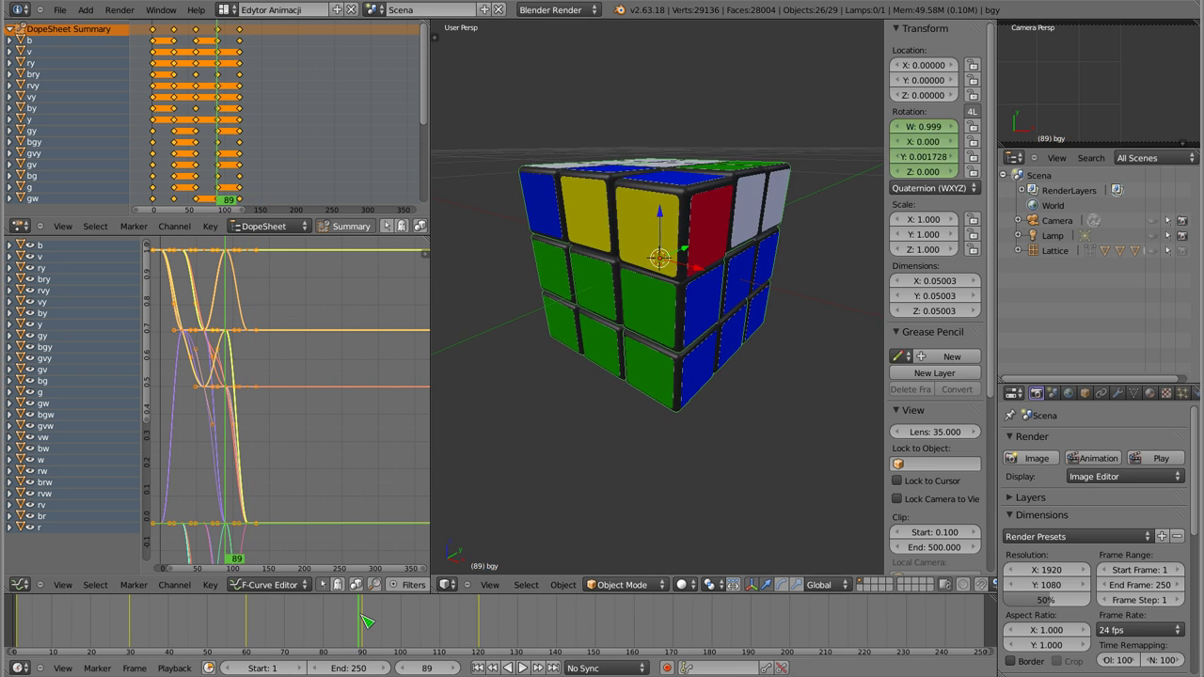
{"action": "left_click_drag", "start_coordinate": [365, 616], "coordinate": [403, 618]}
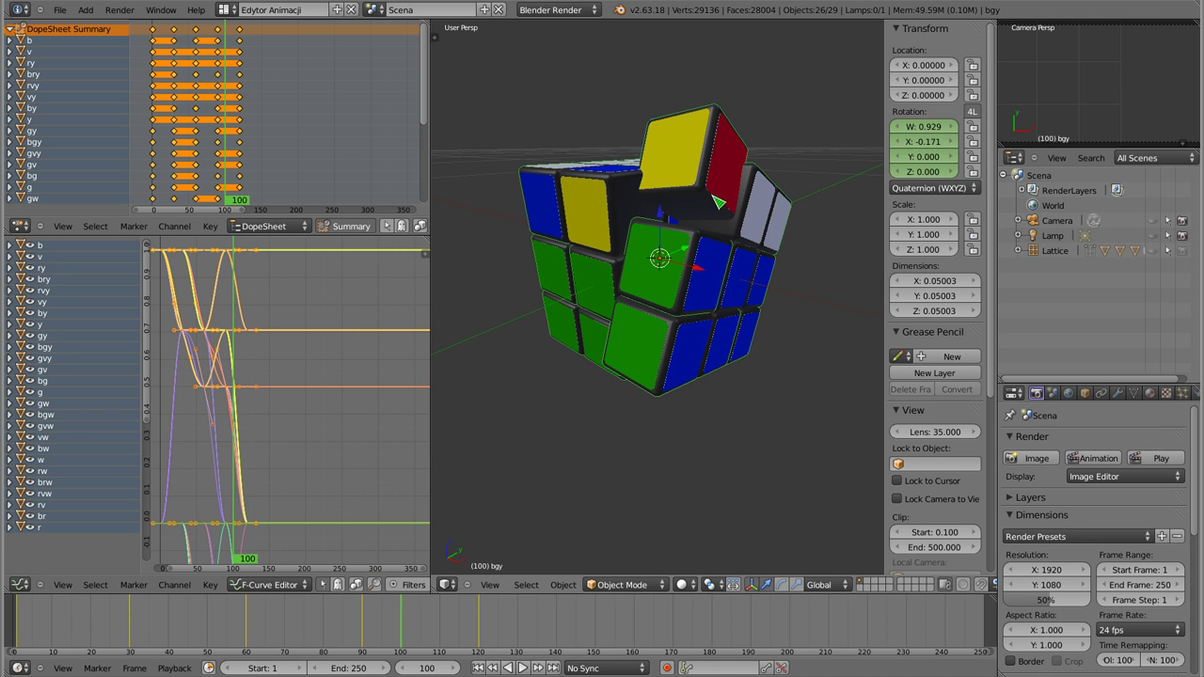
{"action": "middle_click_drag", "start_coordinate": [654, 338], "coordinate": [320, 320]}
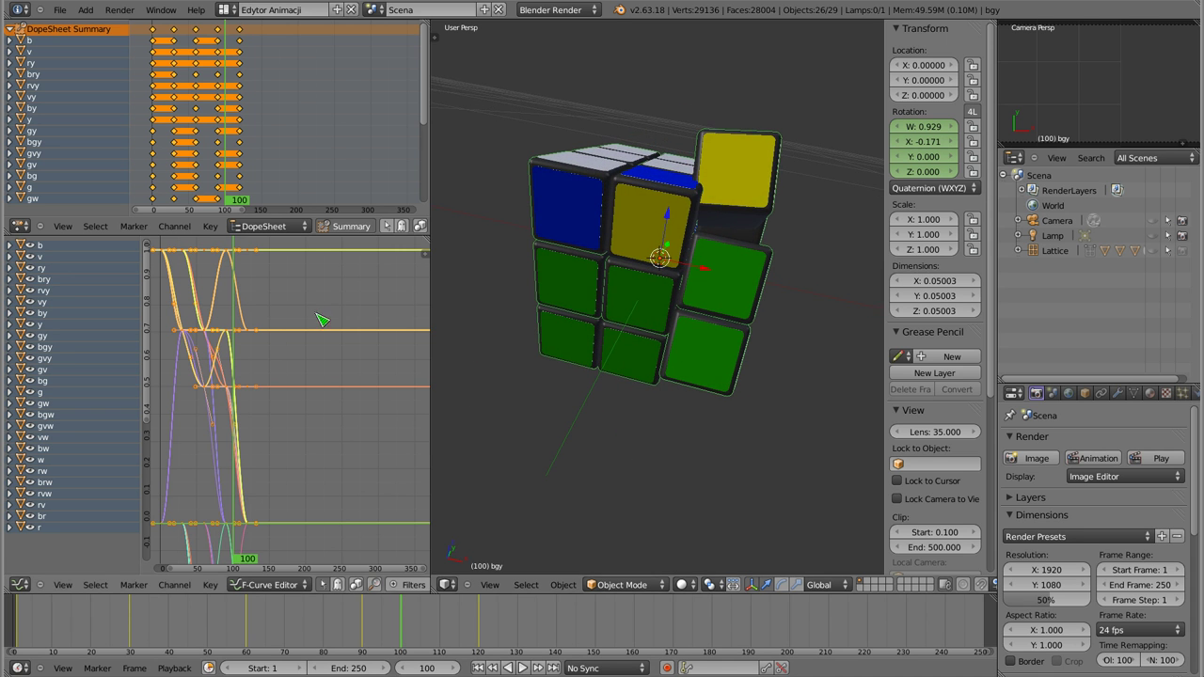
{"action": "mouse_move", "coordinate": [217, 327]}
{"action": "middle_mouse_down", "text": "ctrl"}
{"action": "mouse_move", "coordinate": [225, 402]}
{"action": "mouse_move", "coordinate": [316, 395]}
{"action": "middle_mouse_up", "text": "ctrl"}
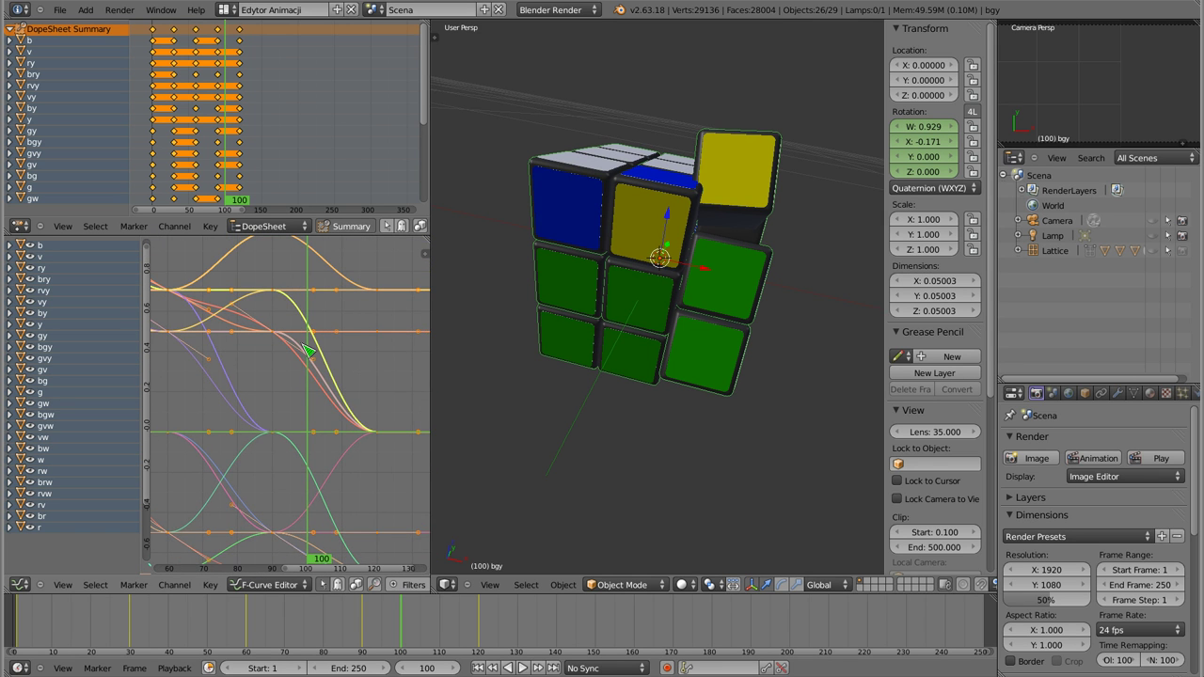
{"action": "middle_click_drag", "start_coordinate": [306, 350], "coordinate": [330, 331]}
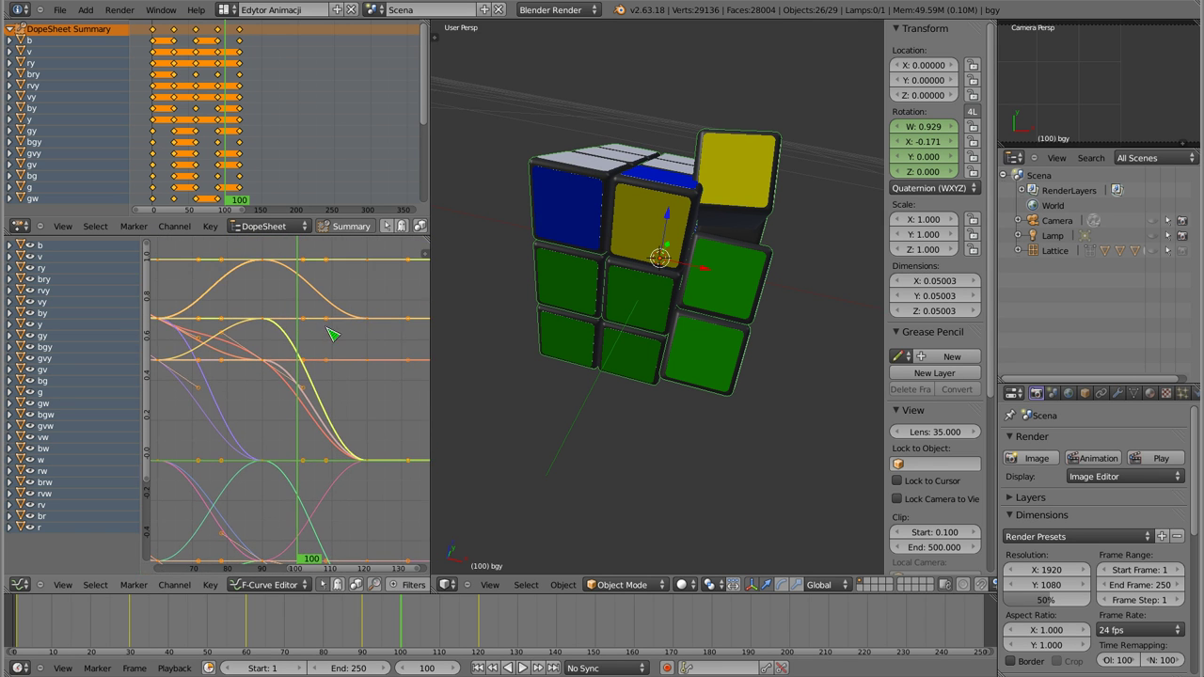
Step: At frame 60, inspect the bry curve's keyframe at frame 90, then select all keyframes
{"action": "left_click", "coordinate": [160, 323]}
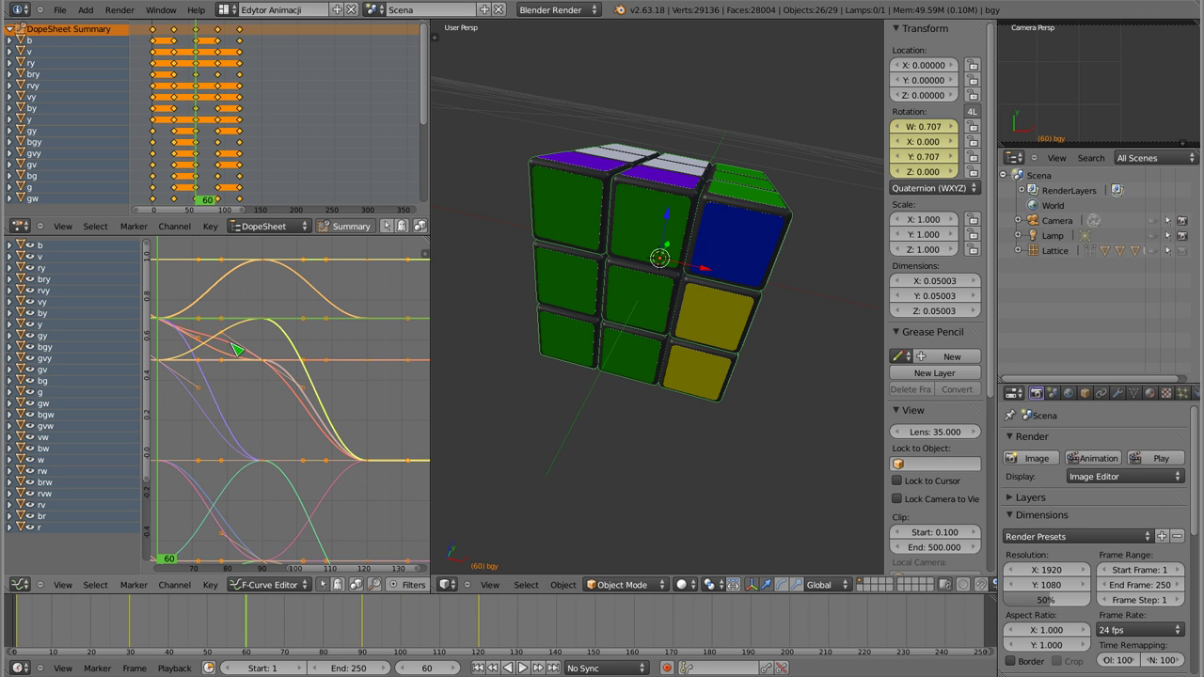
{"action": "key", "text": "a"}
{"action": "right_click", "coordinate": [264, 361]}
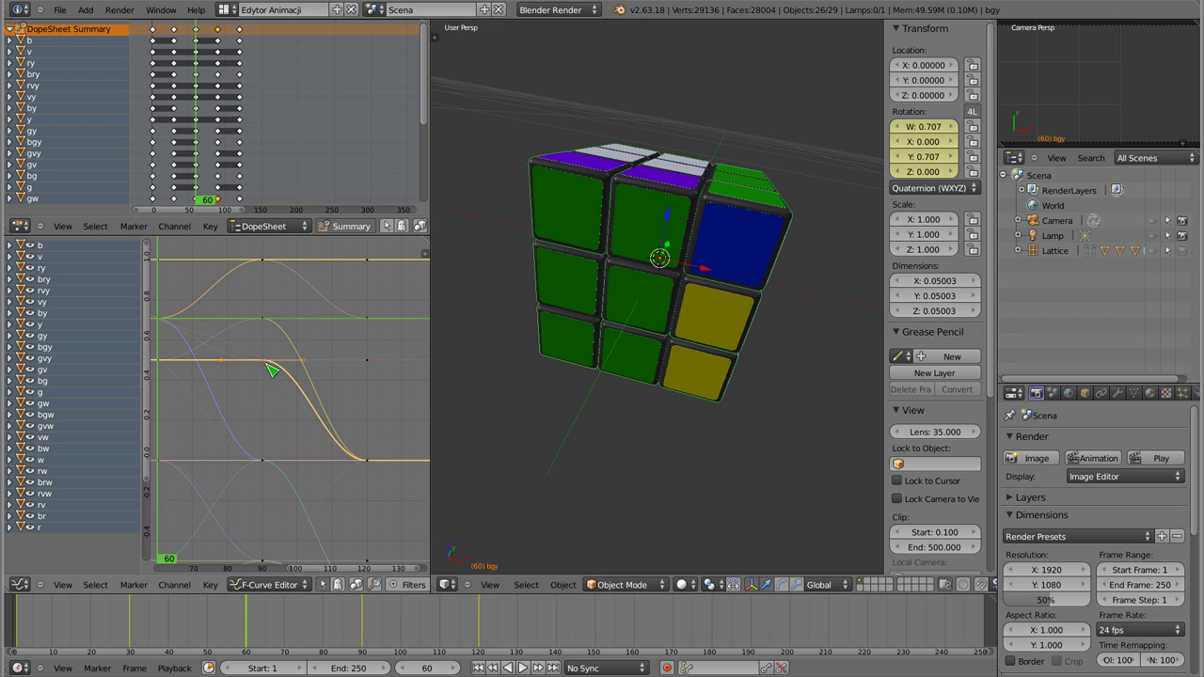
{"action": "right_click", "coordinate": [269, 366]}
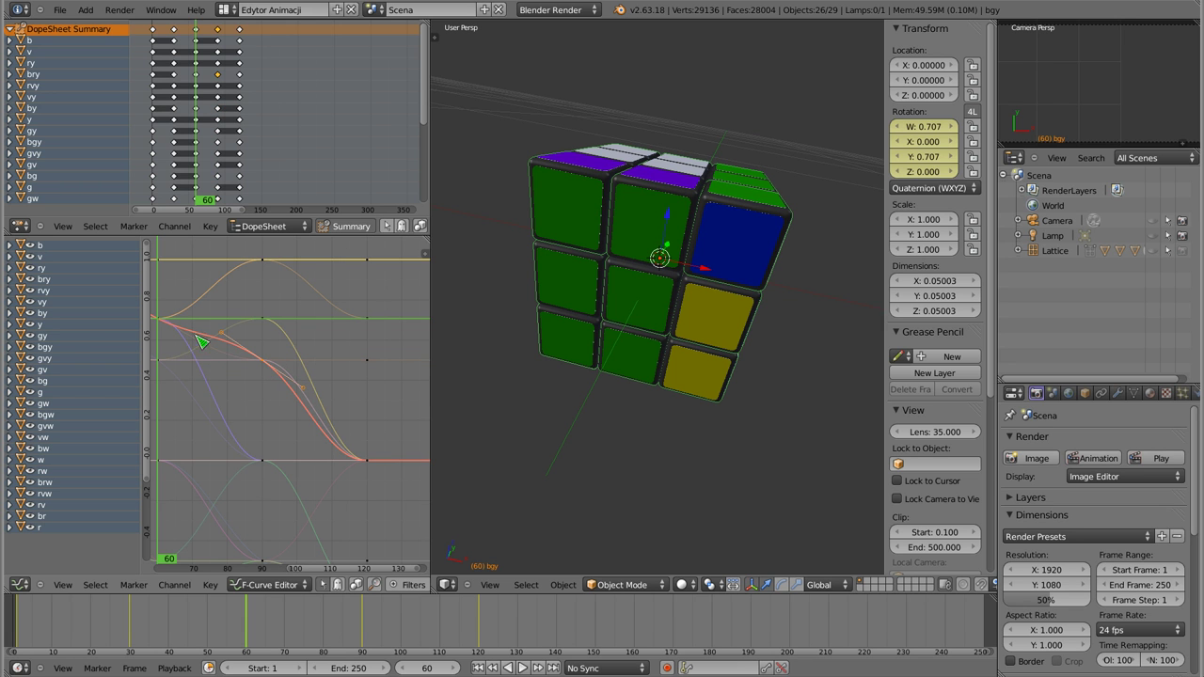
{"action": "scroll", "coordinate": [201, 346], "scroll_direction": "up", "scroll_amount": 4}
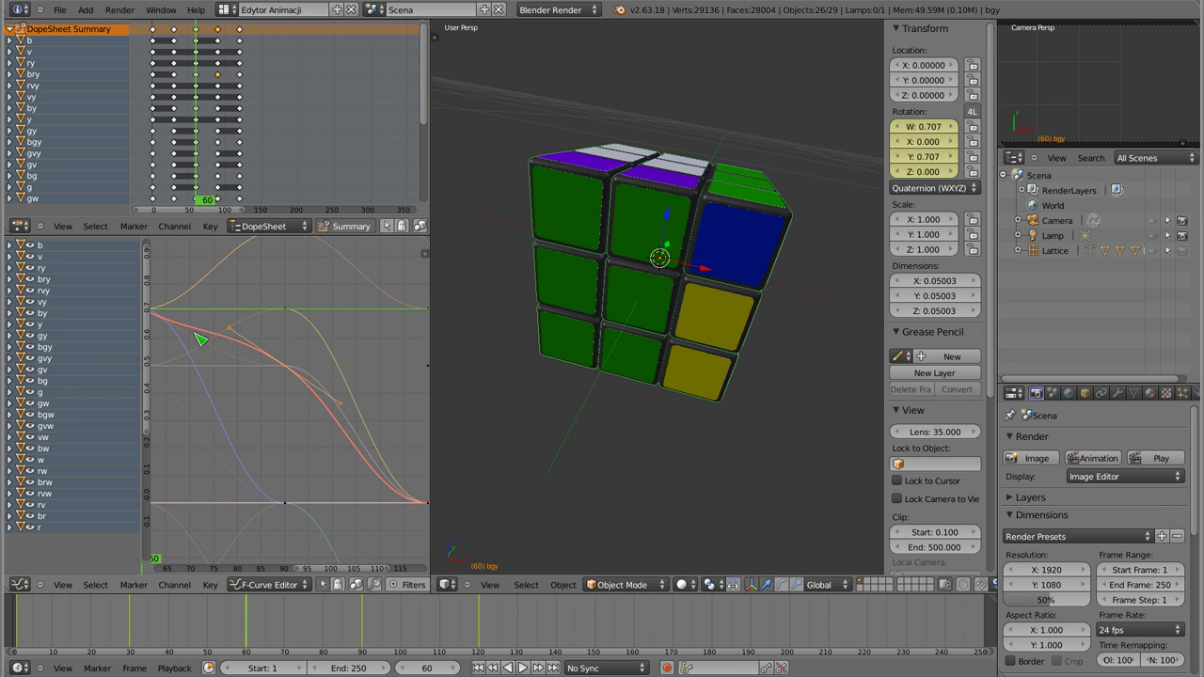
{"action": "middle_click_drag", "start_coordinate": [277, 233], "coordinate": [299, 284]}
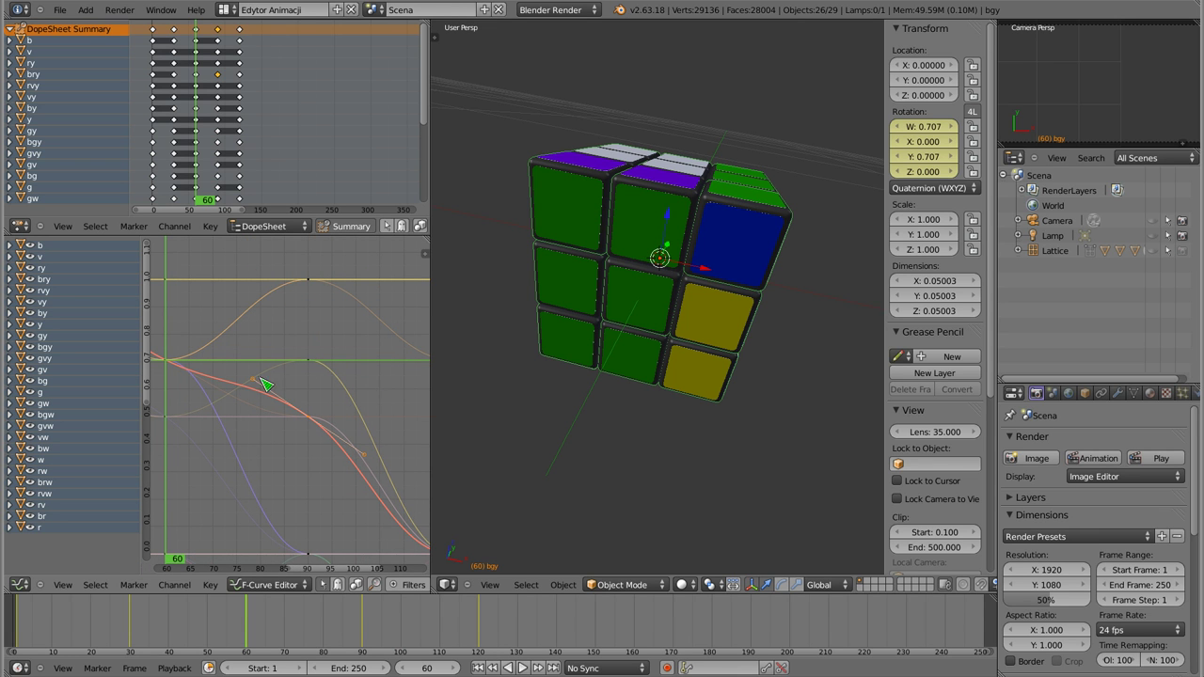
{"action": "middle_click_drag", "start_coordinate": [307, 433], "coordinate": [312, 427]}
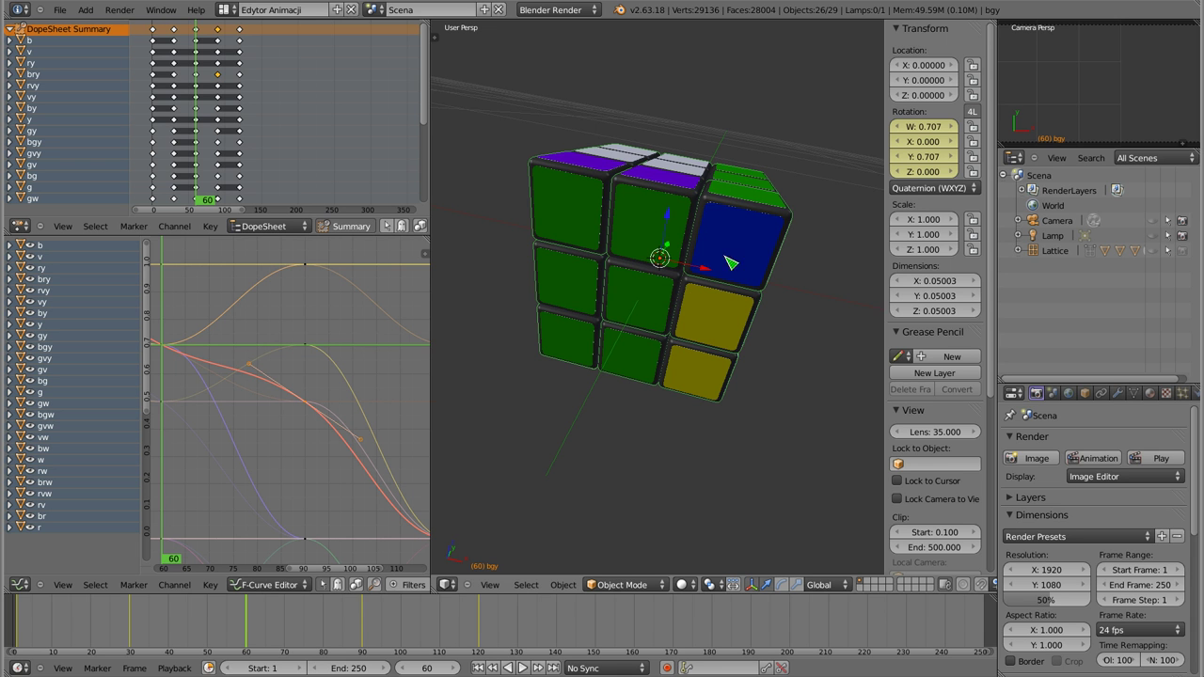
{"action": "middle_click_drag", "start_coordinate": [743, 322], "coordinate": [714, 351]}
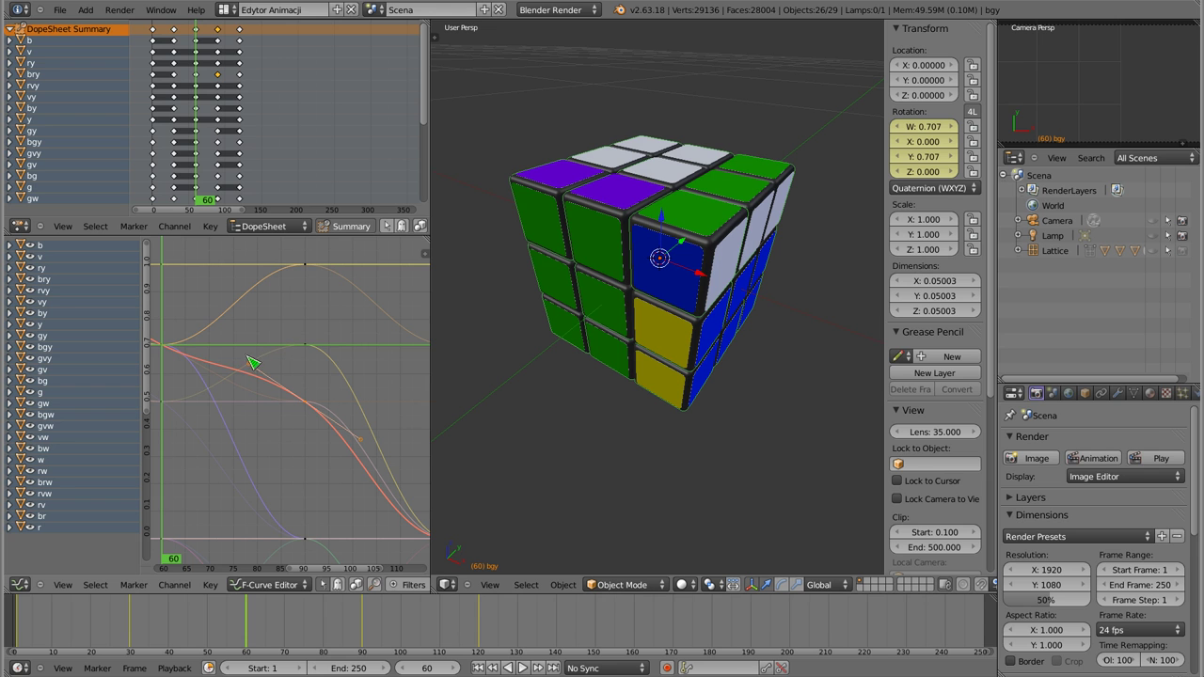
{"action": "key", "text": "a"}
{"action": "key", "text": "a"}
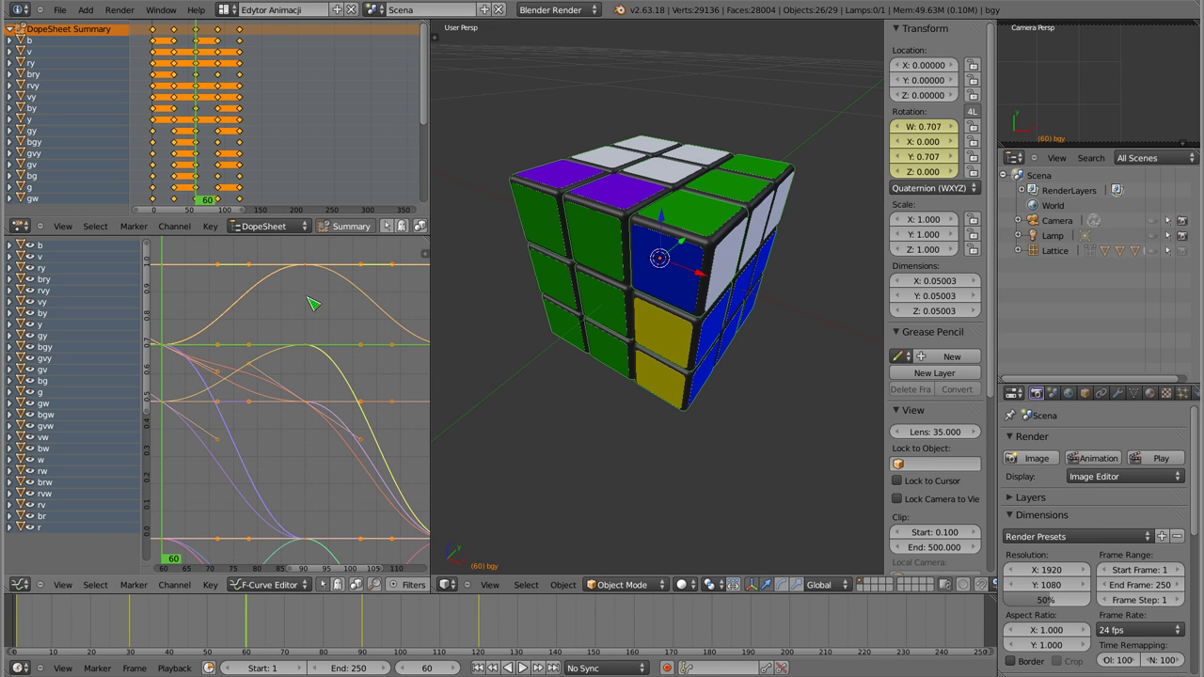
Step: Set all keyframe handles to Vector, zoom out the curves, and scrub from frame 1 to preview
{"action": "key", "text": "v"}
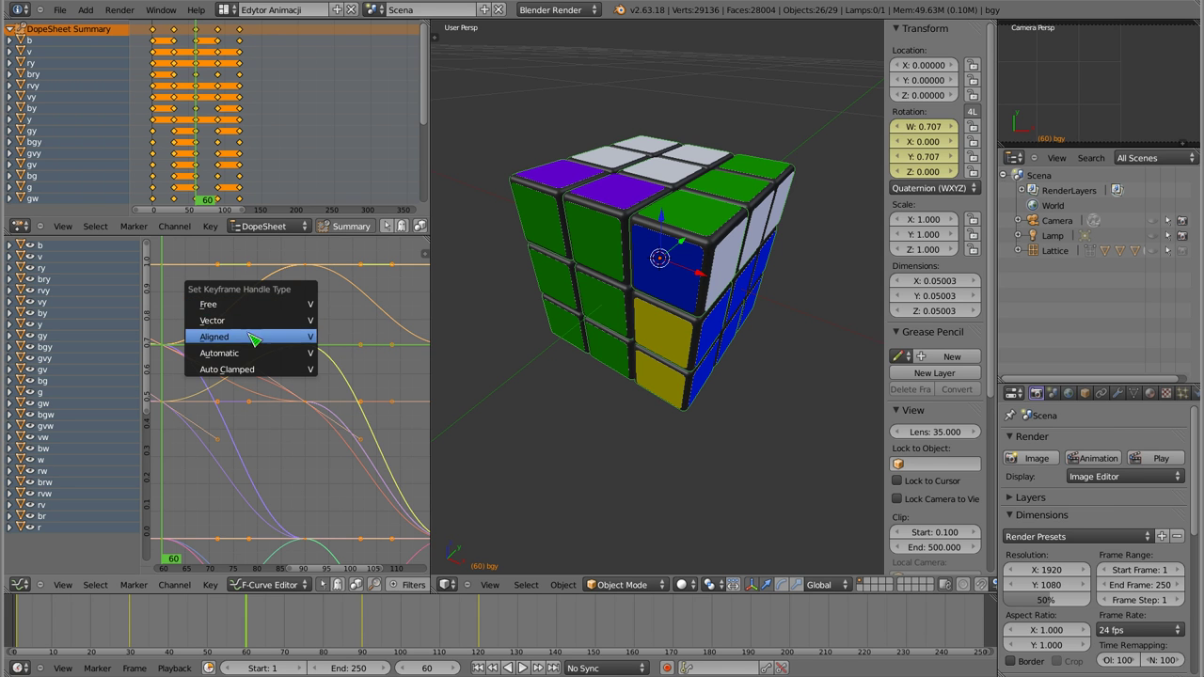
{"action": "left_click", "coordinate": [270, 326]}
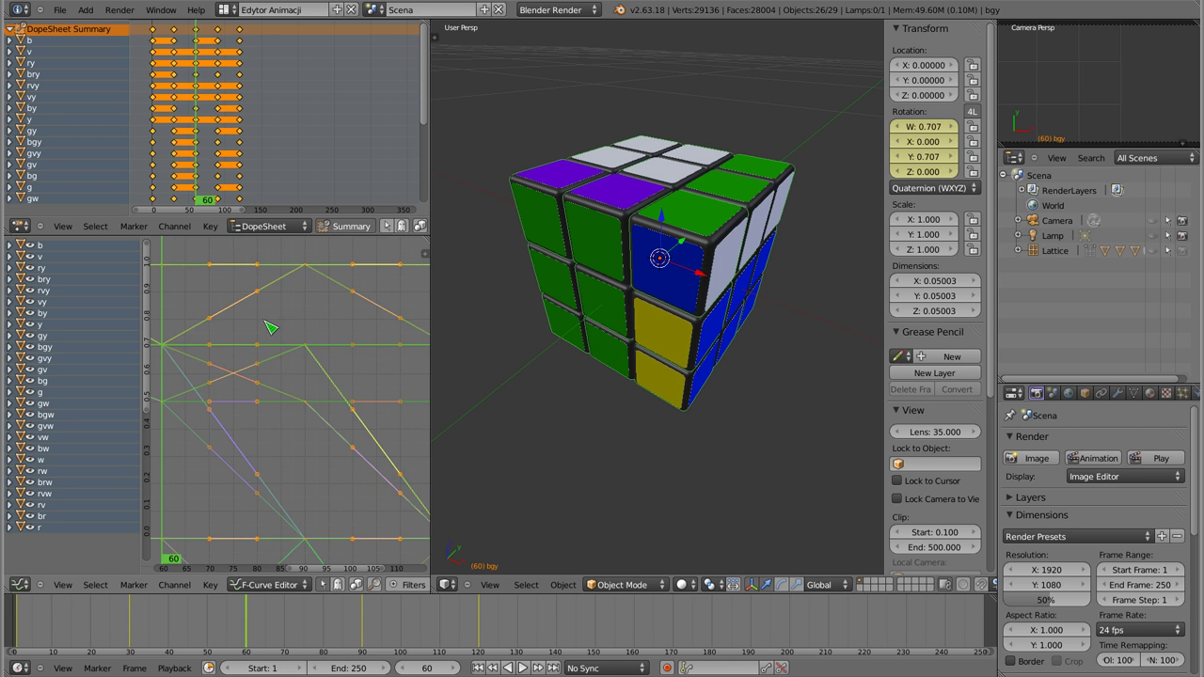
{"action": "scroll", "coordinate": [305, 414], "scroll_direction": "down", "scroll_amount": 2}
{"action": "scroll", "coordinate": [306, 413], "scroll_direction": "down", "scroll_amount": 2}
{"action": "scroll", "coordinate": [355, 366], "scroll_direction": "down", "scroll_amount": 1}
{"action": "scroll", "coordinate": [340, 382], "scroll_direction": "down", "scroll_amount": 1}
{"action": "scroll", "coordinate": [341, 382], "scroll_direction": "down", "scroll_amount": 1}
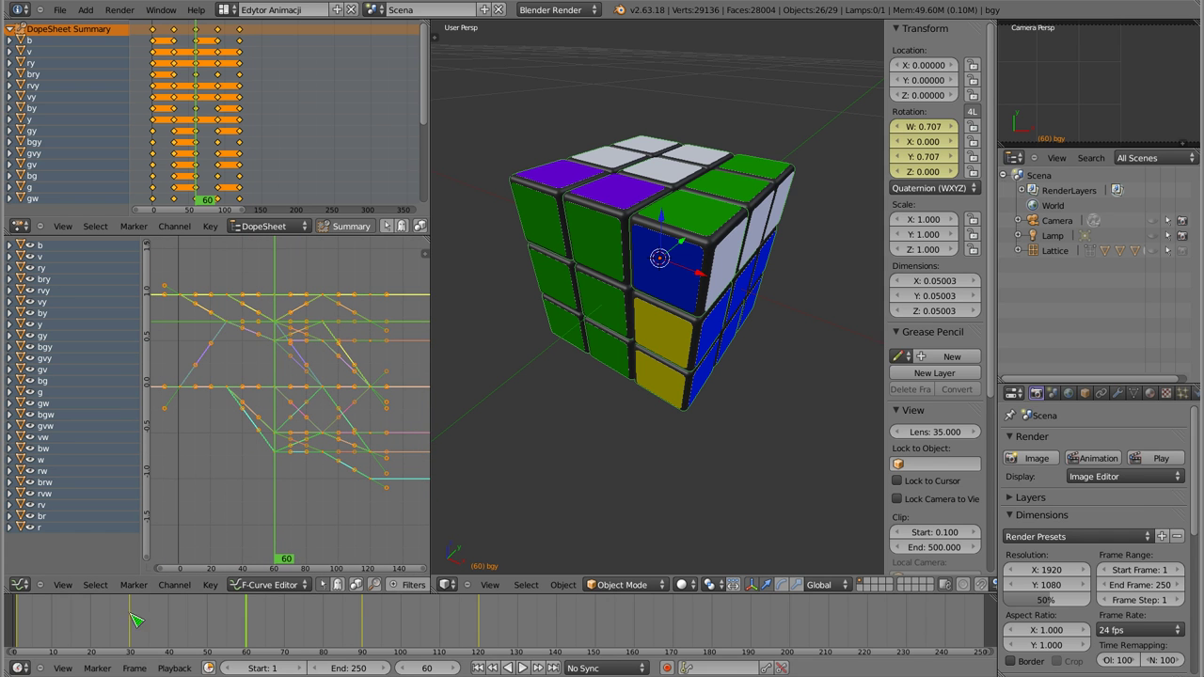
{"action": "mouse_move", "coordinate": [29, 632]}
{"action": "left_mouse_down"}
{"action": "mouse_move", "coordinate": [156, 642]}
{"action": "mouse_move", "coordinate": [484, 590]}
{"action": "mouse_move", "coordinate": [246, 649]}
{"action": "mouse_move", "coordinate": [15, 653]}
{"action": "left_mouse_up"}
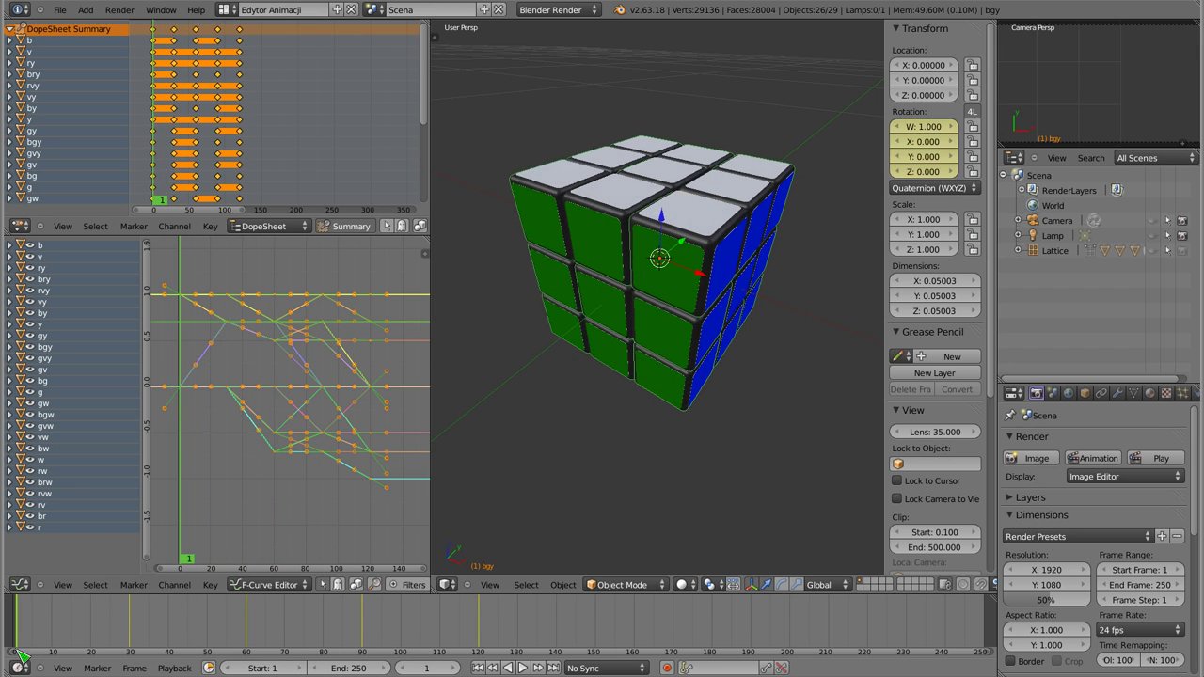
Step: Scrub from frame 16 through the keyed layer turns and orbit around the cube to check them
{"action": "left_click", "coordinate": [75, 649]}
{"action": "mouse_move", "coordinate": [111, 645]}
{"action": "left_mouse_down"}
{"action": "mouse_move", "coordinate": [511, 602]}
{"action": "mouse_move", "coordinate": [478, 607]}
{"action": "left_mouse_up"}
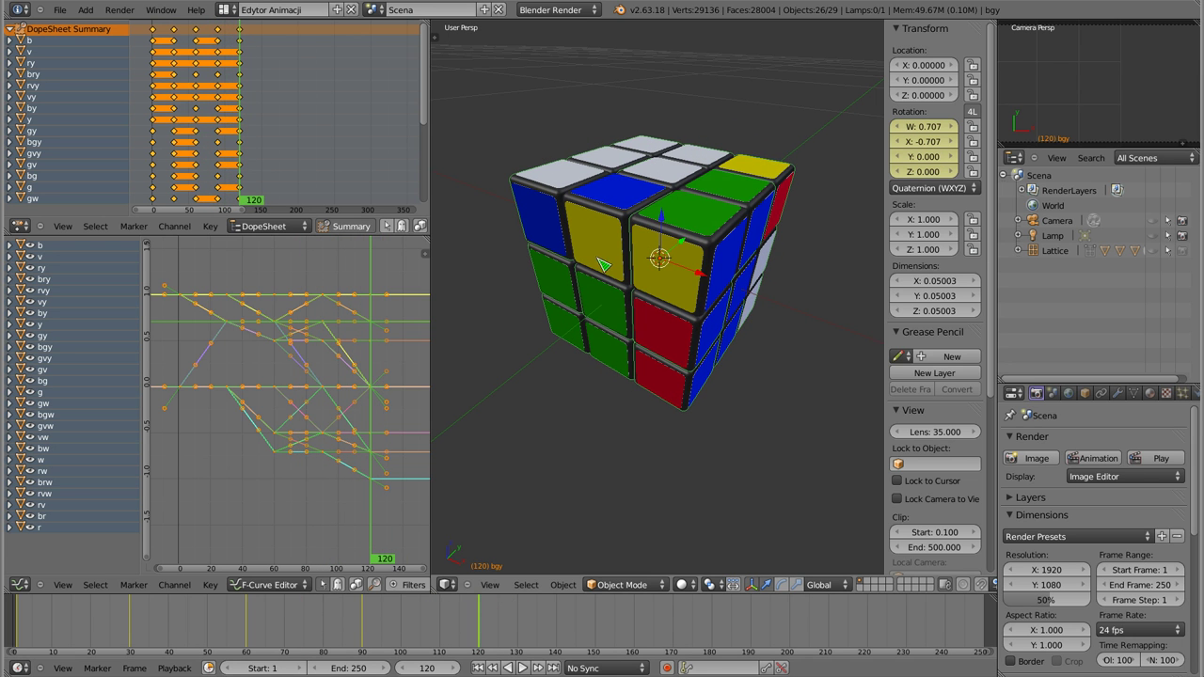
{"action": "scroll", "coordinate": [598, 305], "scroll_direction": "down", "scroll_amount": 4}
{"action": "mouse_move", "coordinate": [598, 305]}
{"action": "middle_mouse_down"}
{"action": "mouse_move", "coordinate": [572, 273]}
{"action": "mouse_move", "coordinate": [613, 307]}
{"action": "mouse_move", "coordinate": [595, 282]}
{"action": "mouse_move", "coordinate": [628, 242]}
{"action": "mouse_move", "coordinate": [630, 278]}
{"action": "mouse_move", "coordinate": [598, 263]}
{"action": "mouse_move", "coordinate": [600, 251]}
{"action": "mouse_move", "coordinate": [643, 293]}
{"action": "mouse_move", "coordinate": [659, 362]}
{"action": "middle_mouse_up"}
{"action": "middle_click_drag", "start_coordinate": [624, 228], "coordinate": [633, 231]}
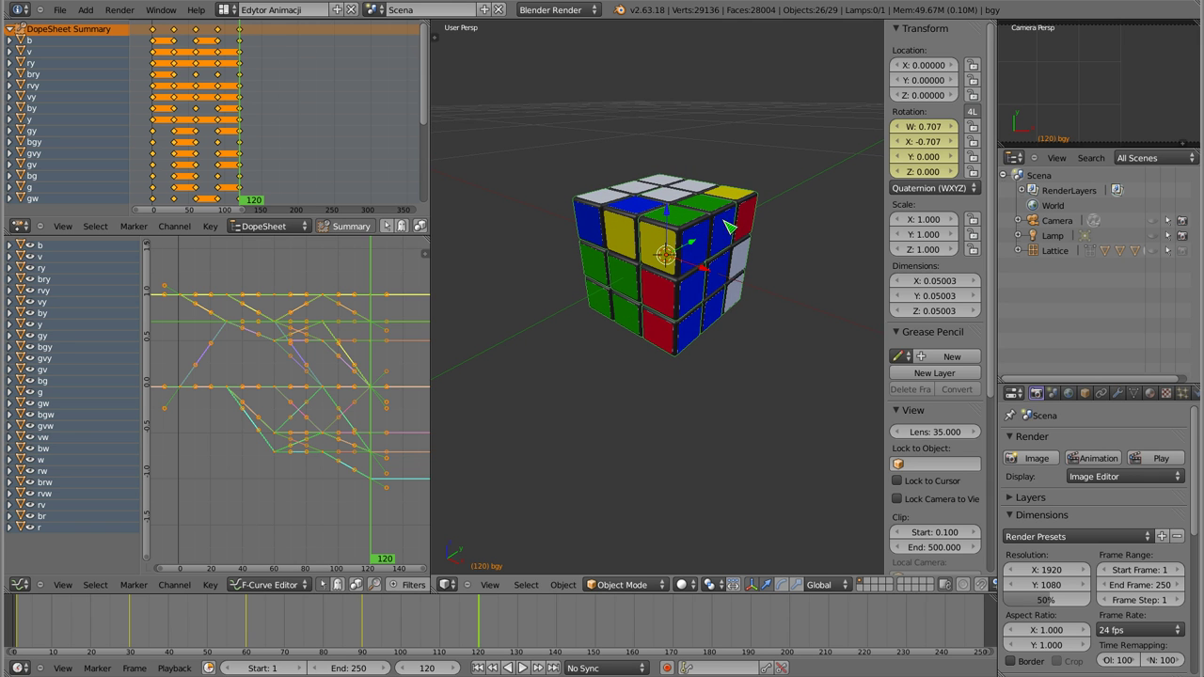
{"action": "middle_click_drag", "start_coordinate": [658, 282], "coordinate": [649, 314]}
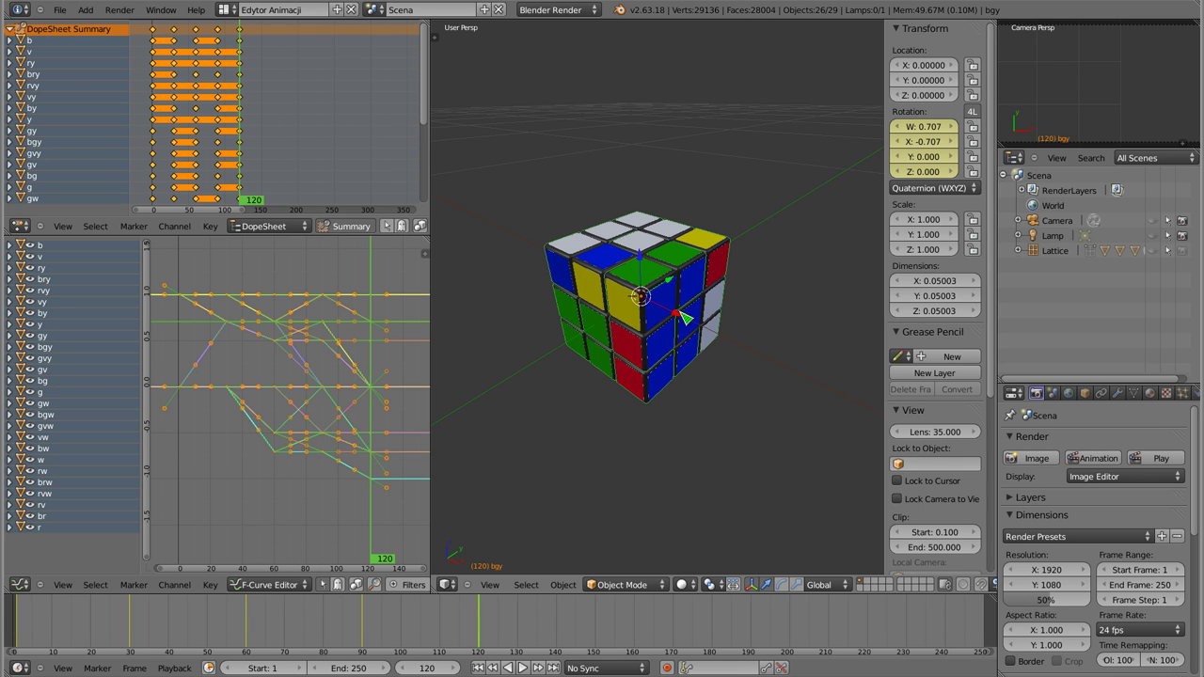
Step: Rewind the playhead to frame 0 and play the cube animation back with Alt+A
{"action": "mouse_move", "coordinate": [625, 335]}
{"action": "middle_mouse_down"}
{"action": "mouse_move", "coordinate": [629, 358]}
{"action": "mouse_move", "coordinate": [640, 322]}
{"action": "middle_mouse_up"}
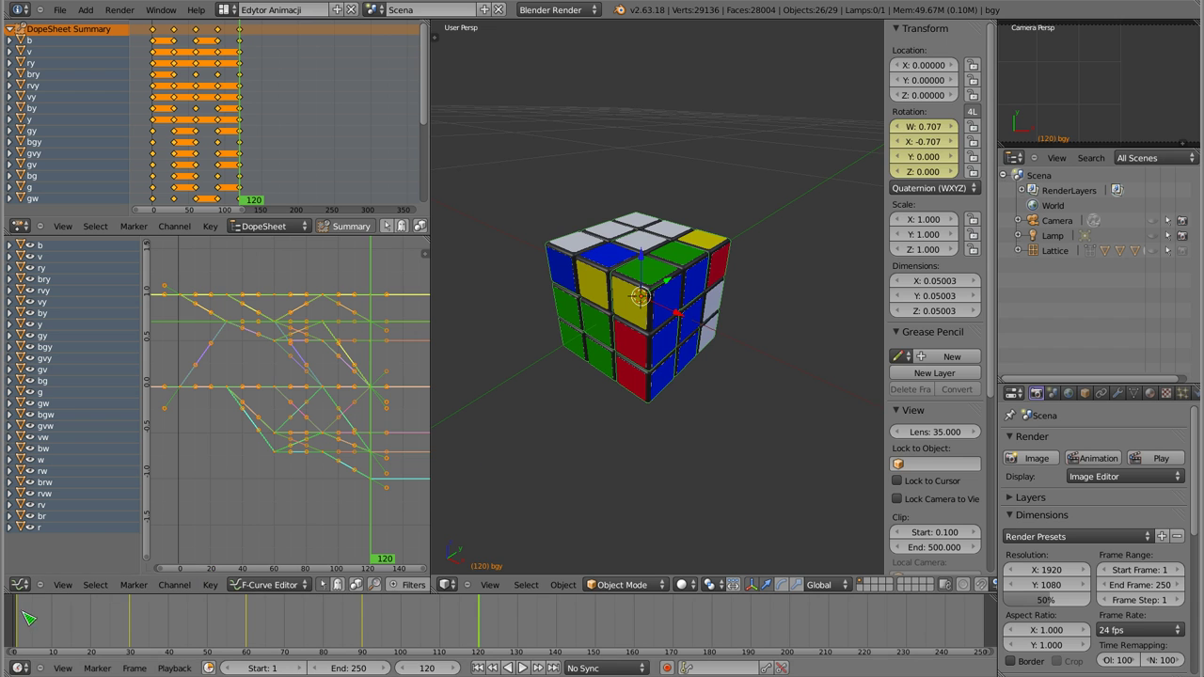
{"action": "left_click_drag", "start_coordinate": [183, 568], "coordinate": [188, 568]}
{"action": "key", "text": "alt+a"}
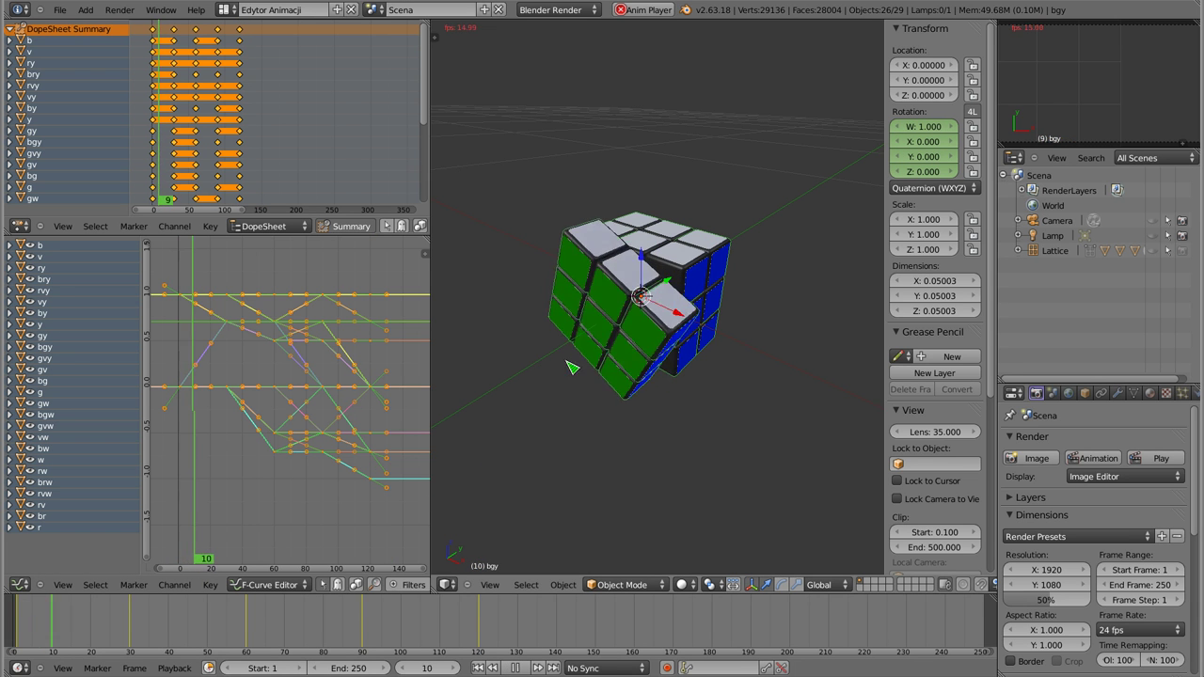